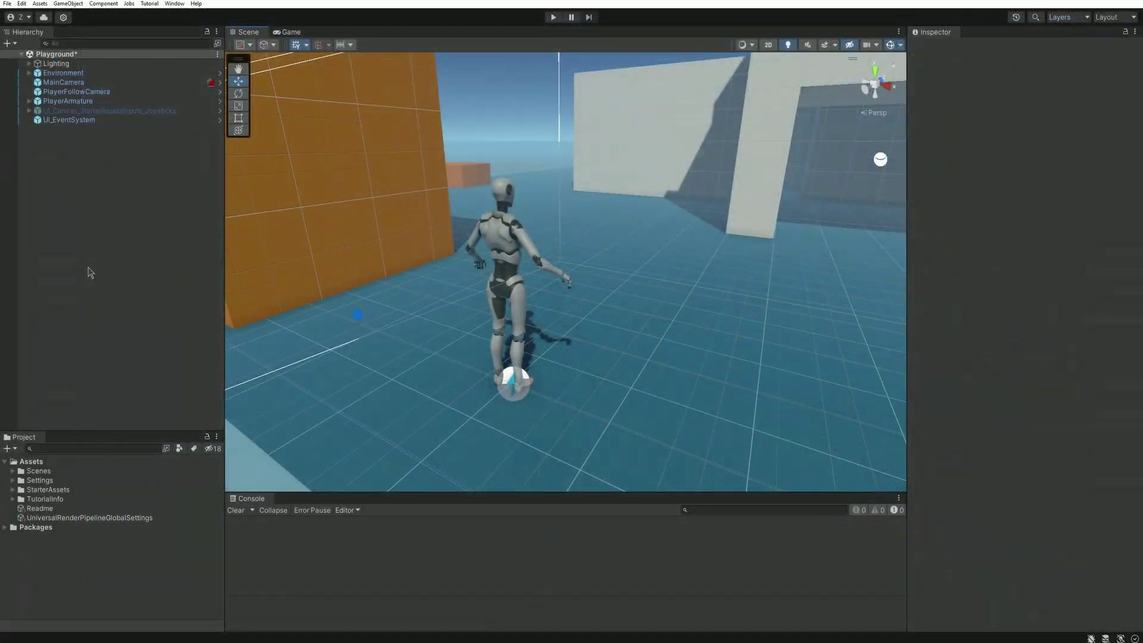
Add a new Camera to the Playground scene and make it a child of PlayerArmature
right_click(88, 268)
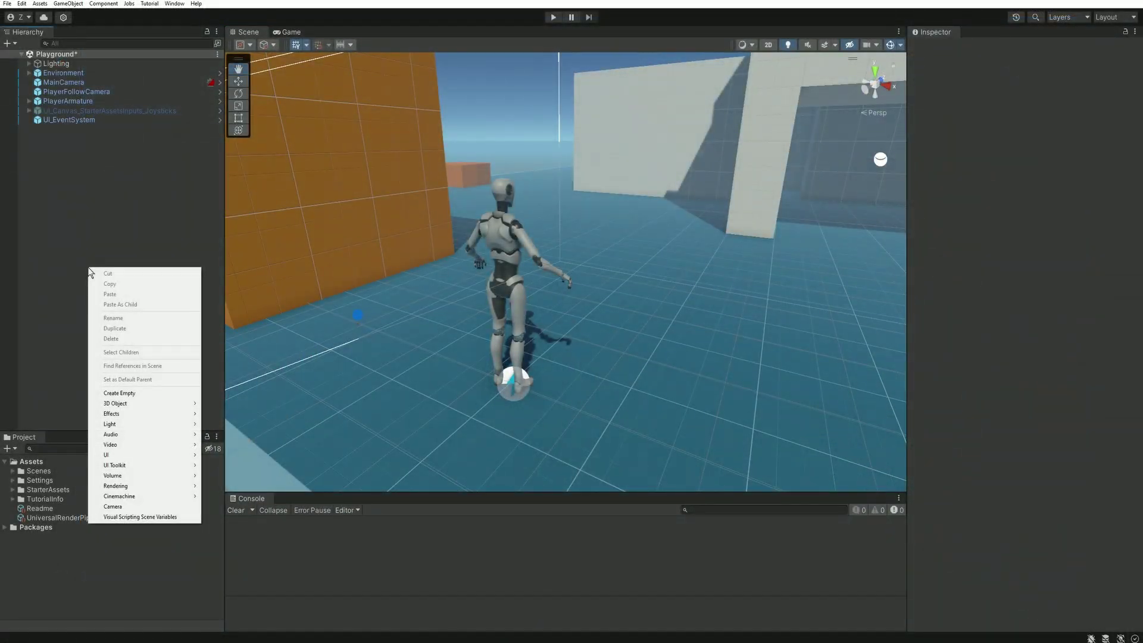
click(113, 507)
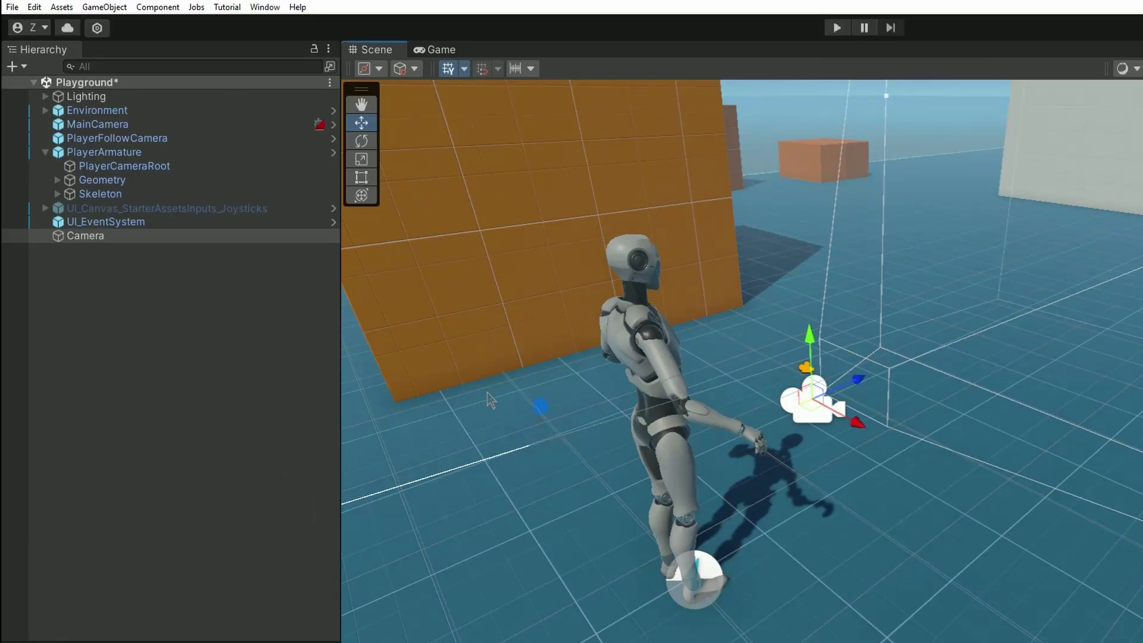
drag(82, 237, 112, 157)
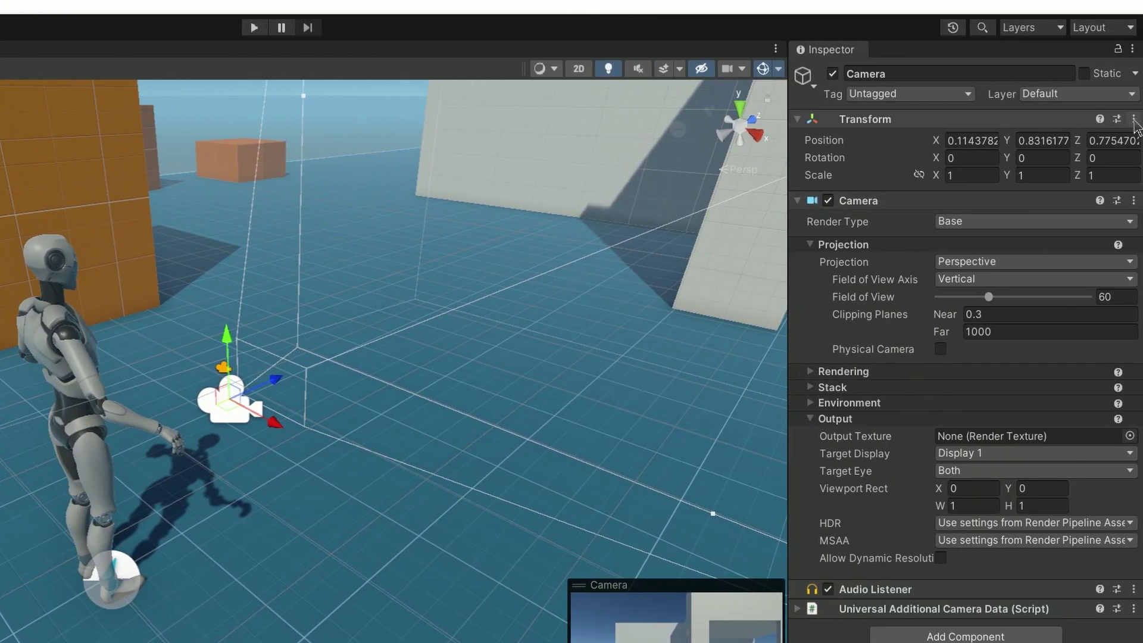
Reset the new camera's transform and move it out of PlayerArmature back to the scene root
click(1134, 119)
click(1036, 135)
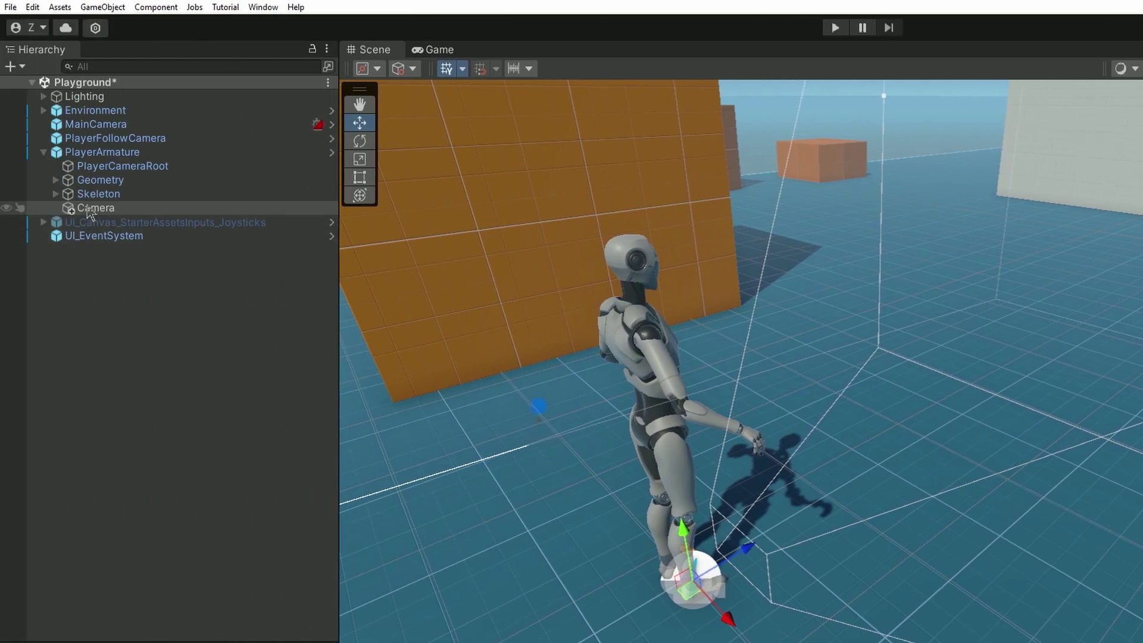
drag(87, 212, 107, 365)
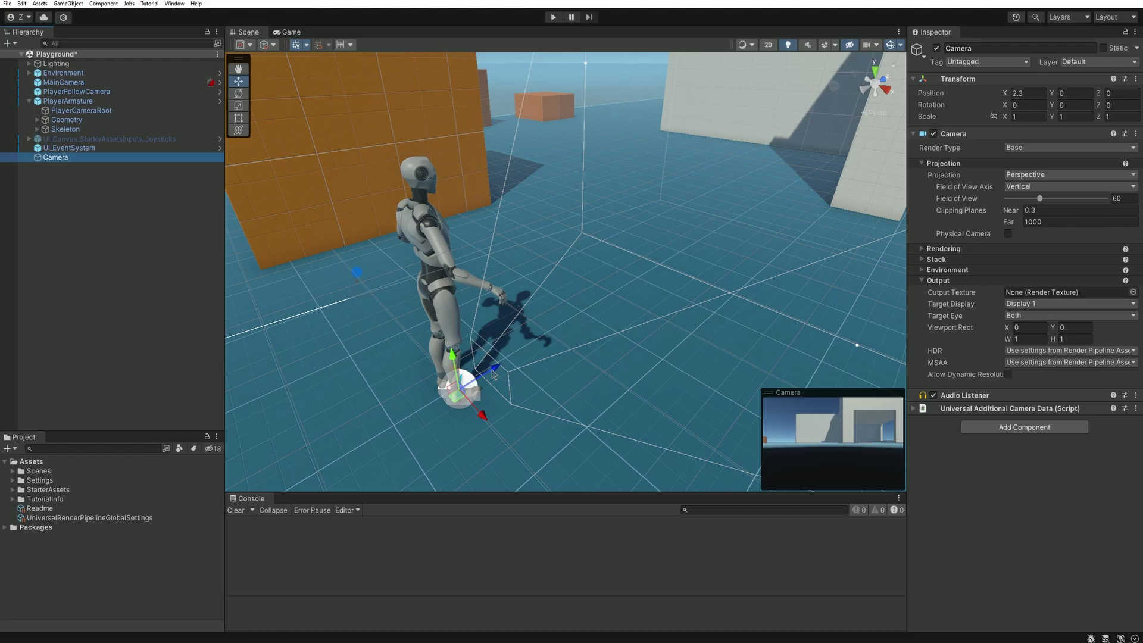
Raise the new camera above the player by setting its Y position to 20
scroll(522, 350, down, 10)
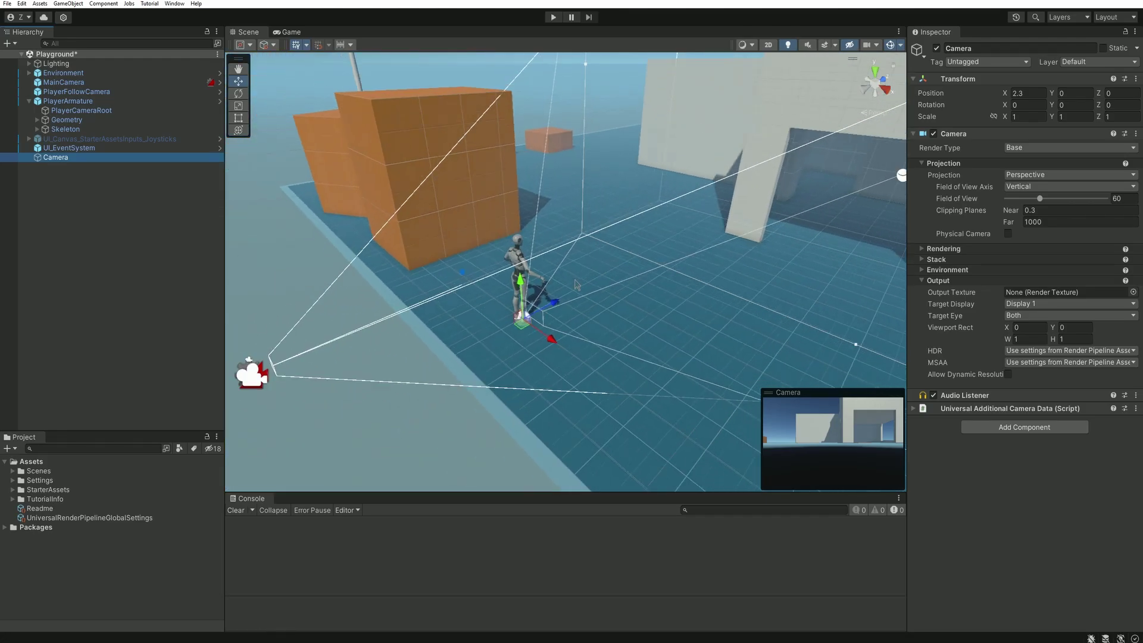
right_drag(580, 286, 583, 260)
alt+drag(585, 261, 554, 371)
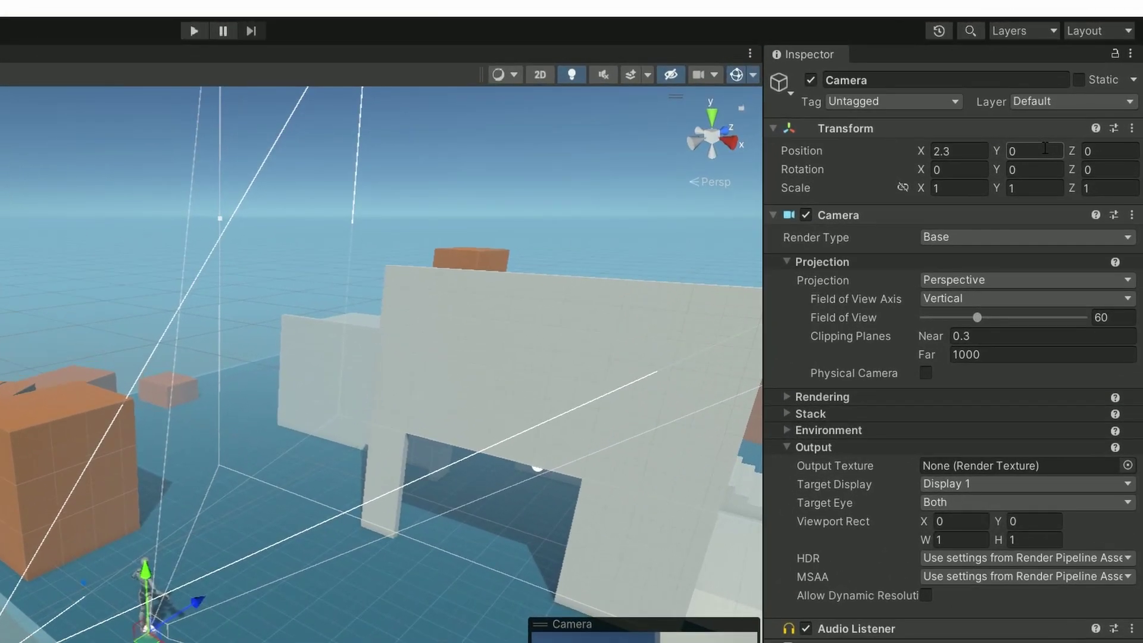
click(1081, 93)
text(20)
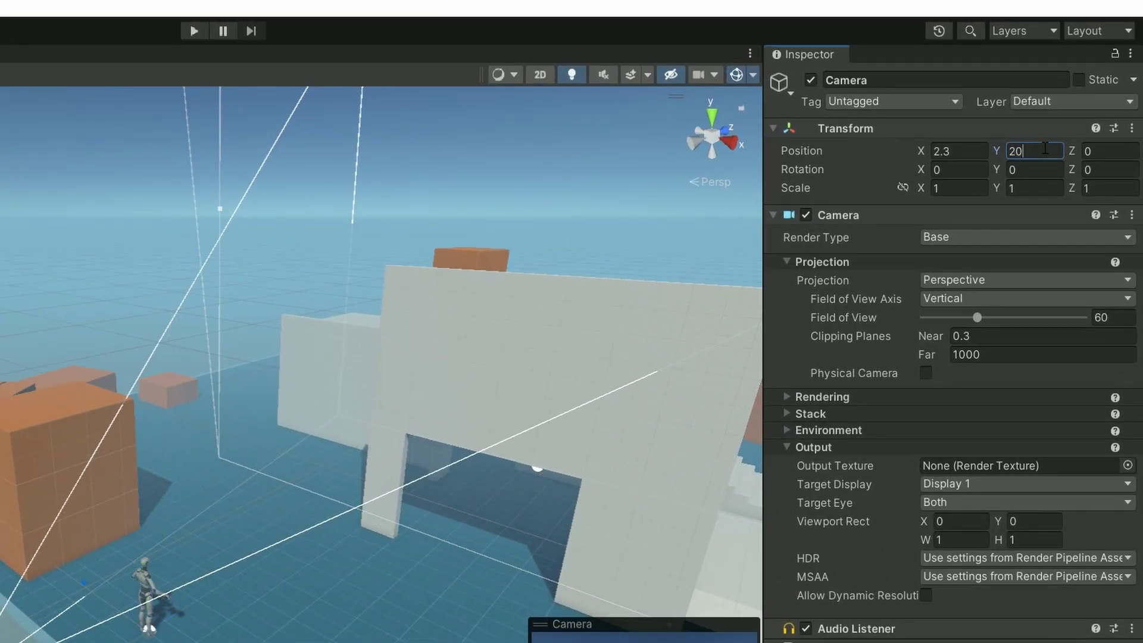
key(Return)
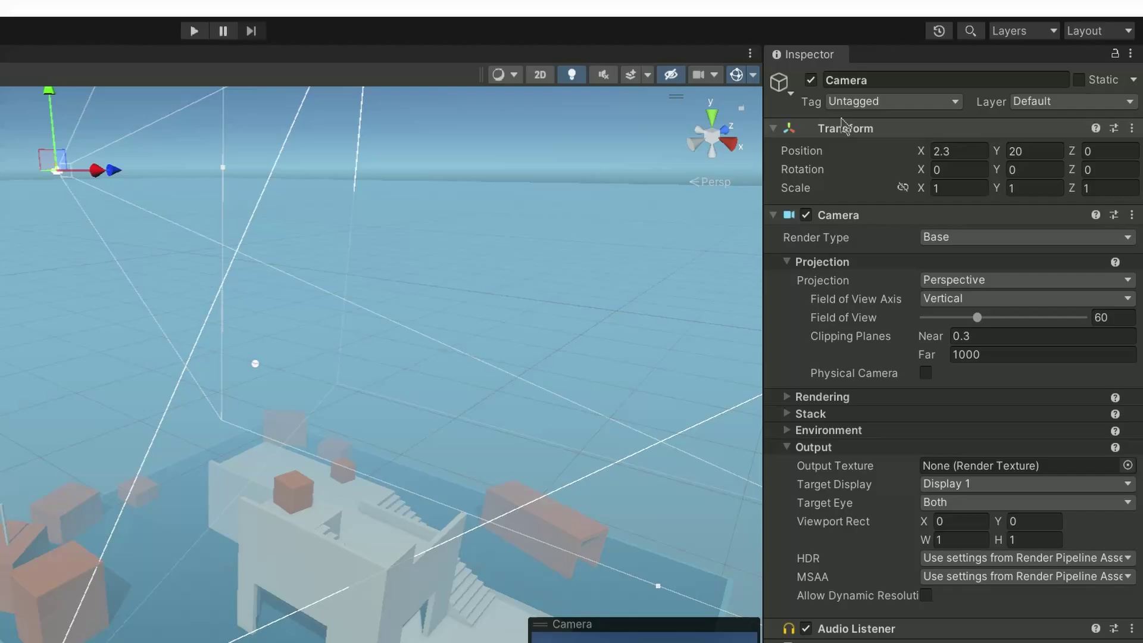
Rename the new camera object as MiniMapCamera
click(866, 80)
key(Home)
text(MiniMap)
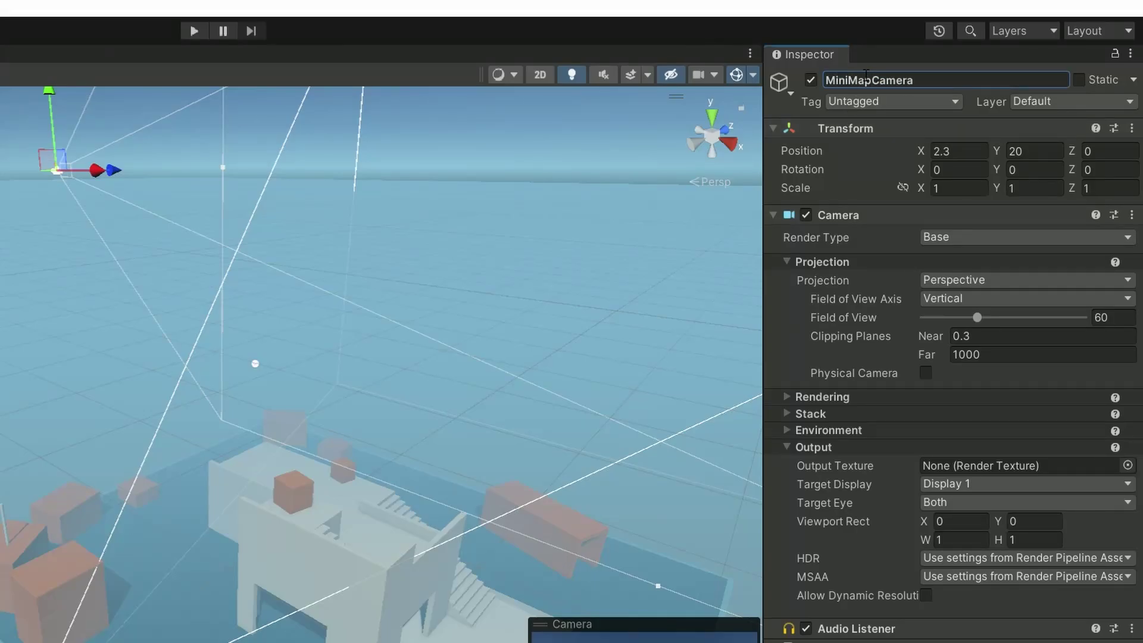
key(Return)
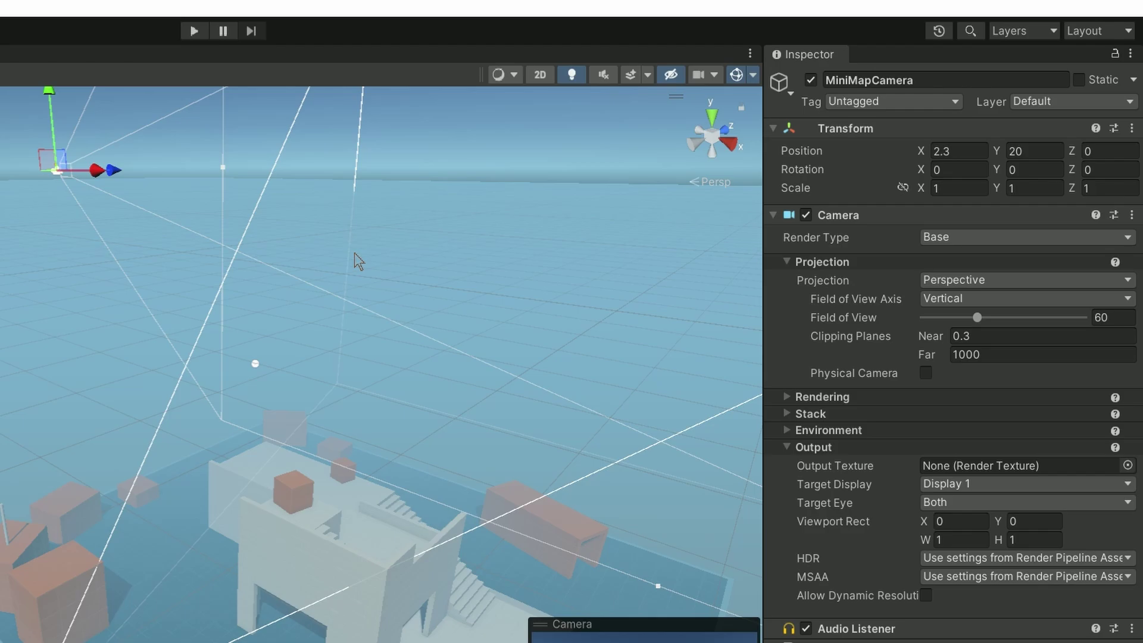
Point MiniMapCamera straight down by setting its X rotation to 90
click(954, 170)
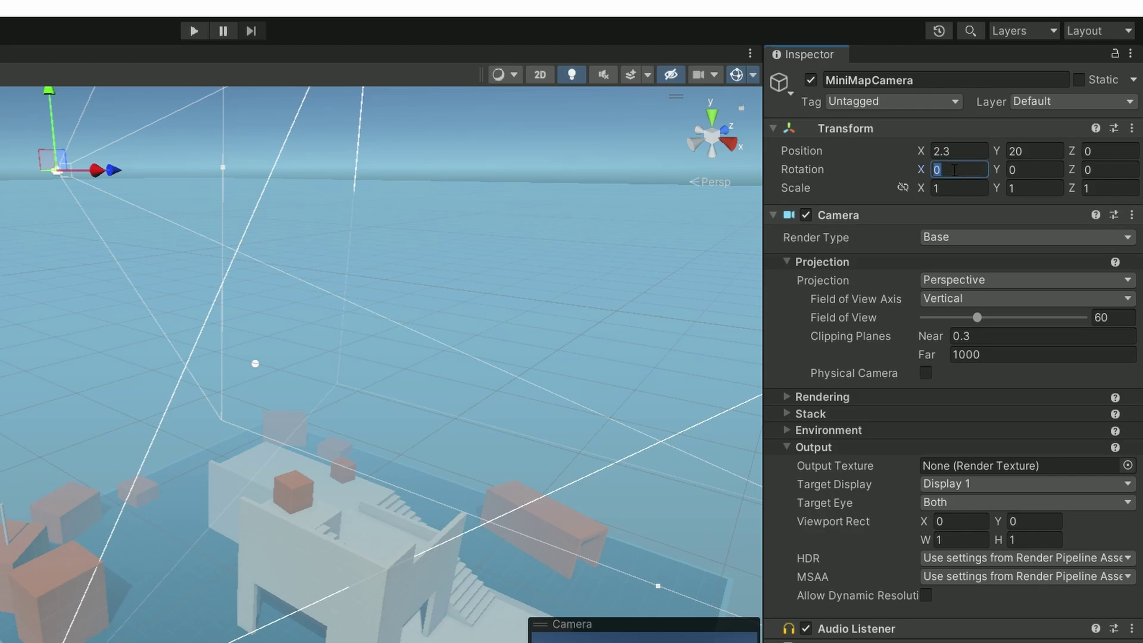
text(90)
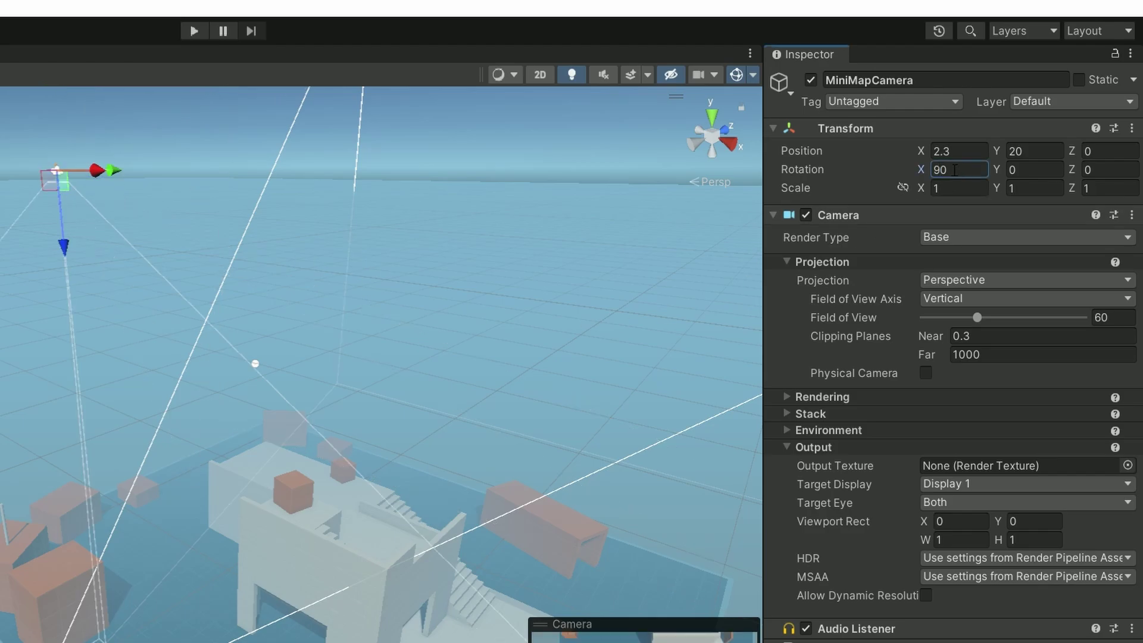
key(Return)
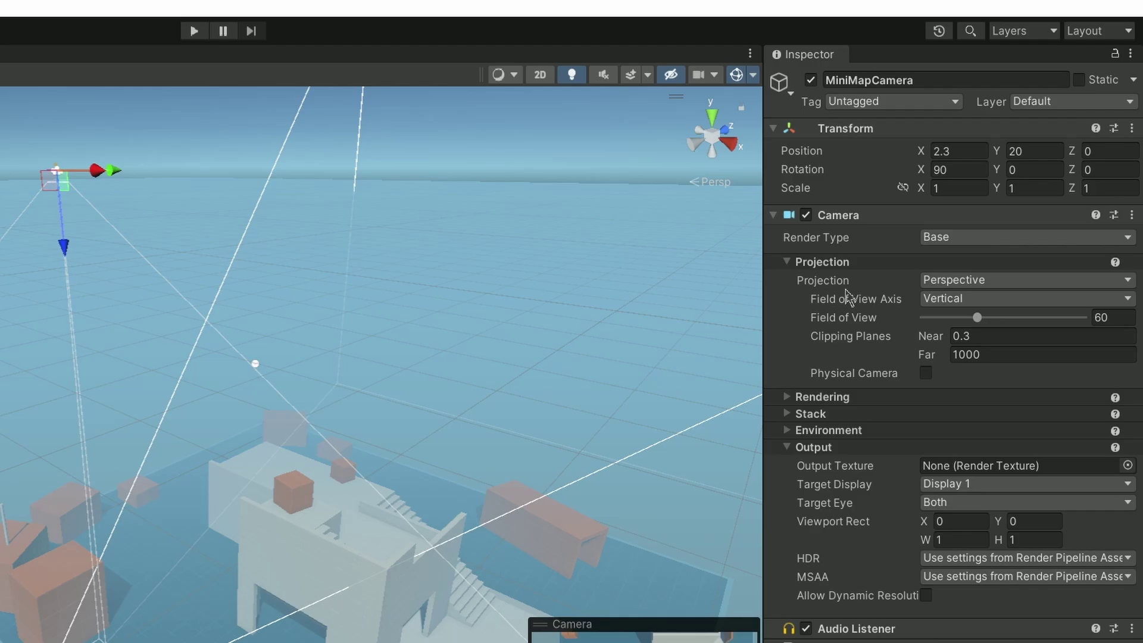
Set MiniMapCamera's projection to Orthographic with size 10 and remove its Audio Listener component
click(956, 281)
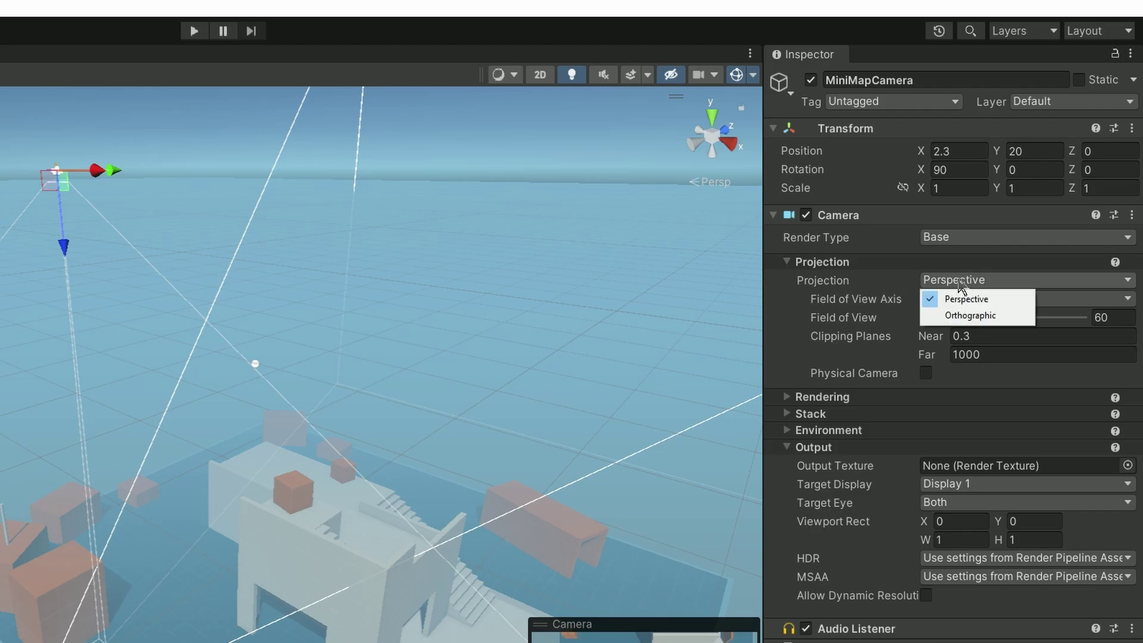
click(980, 316)
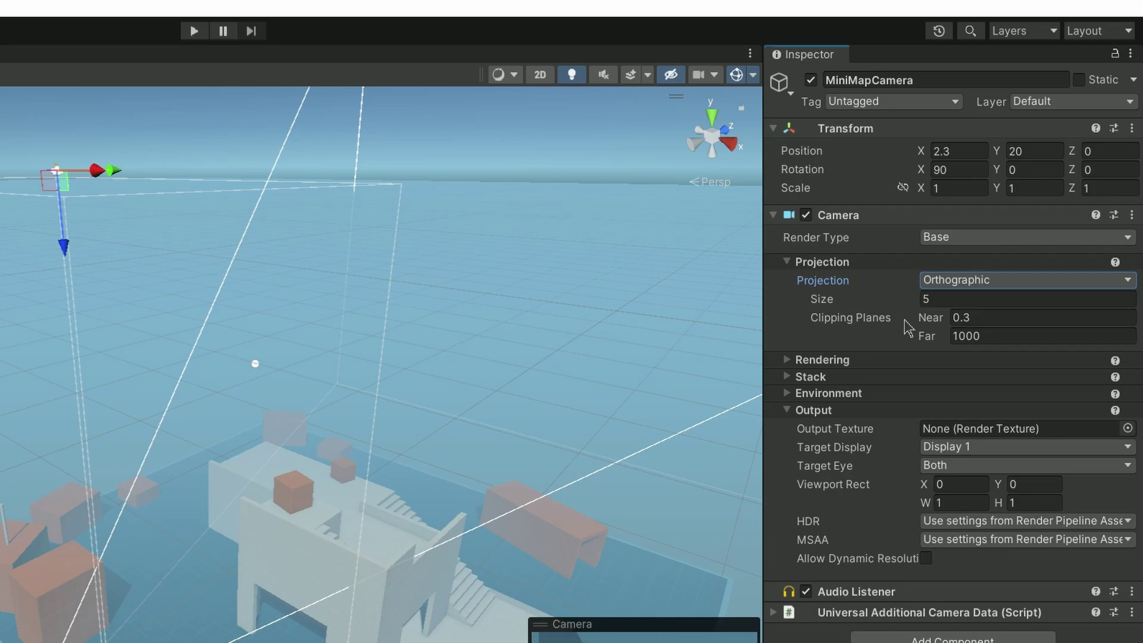
click(942, 298)
drag(827, 301, 914, 300)
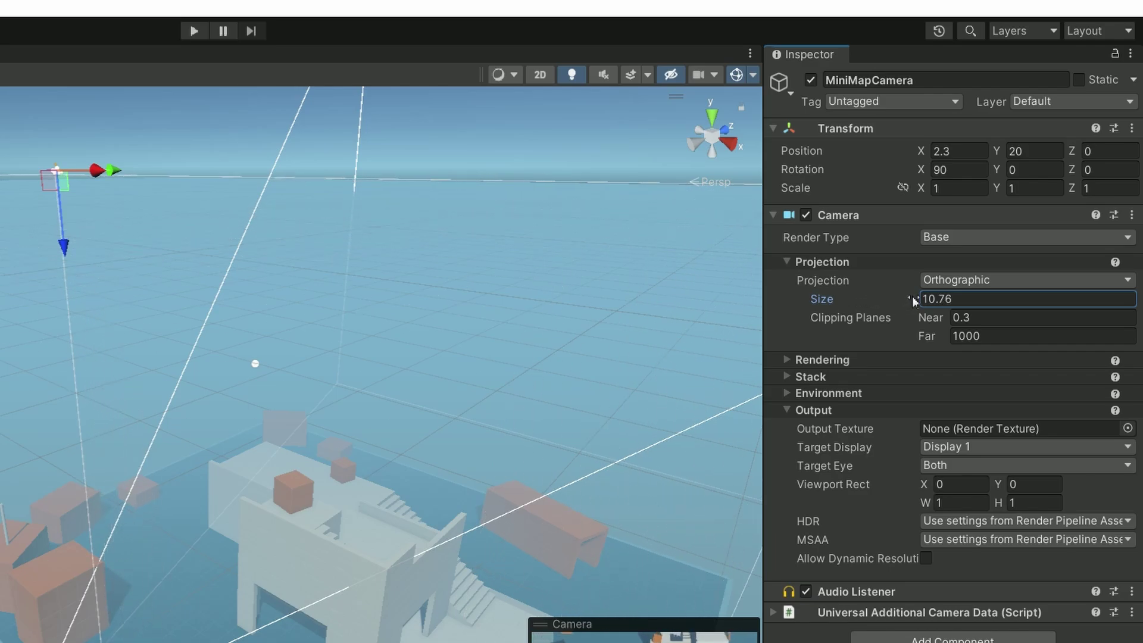
click(961, 303)
text(10)
key(Return)
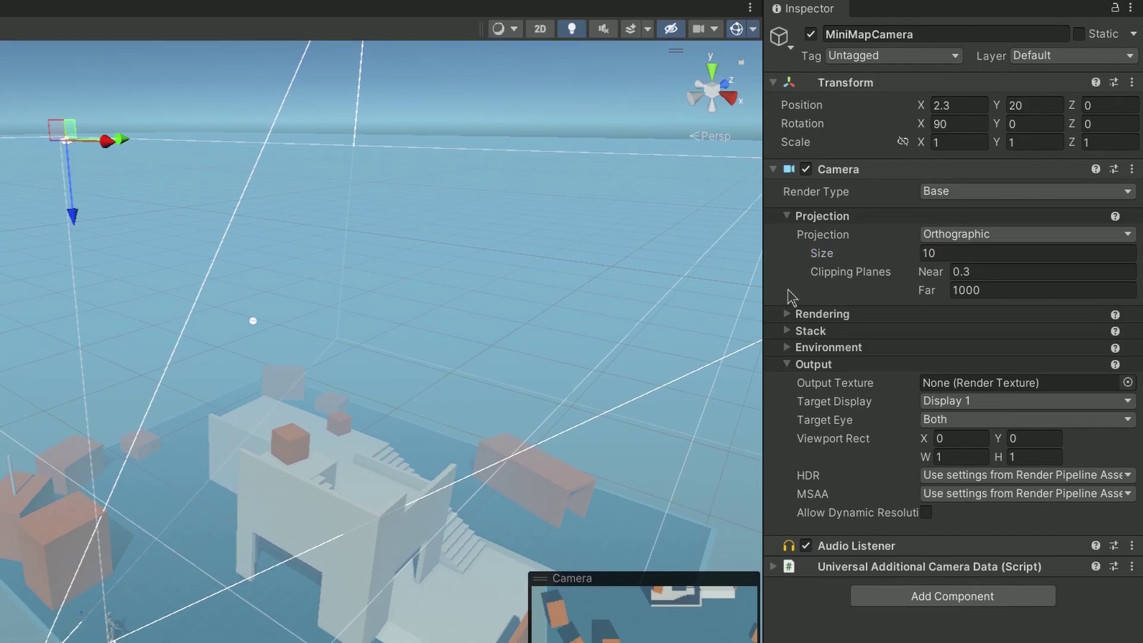
click(1132, 546)
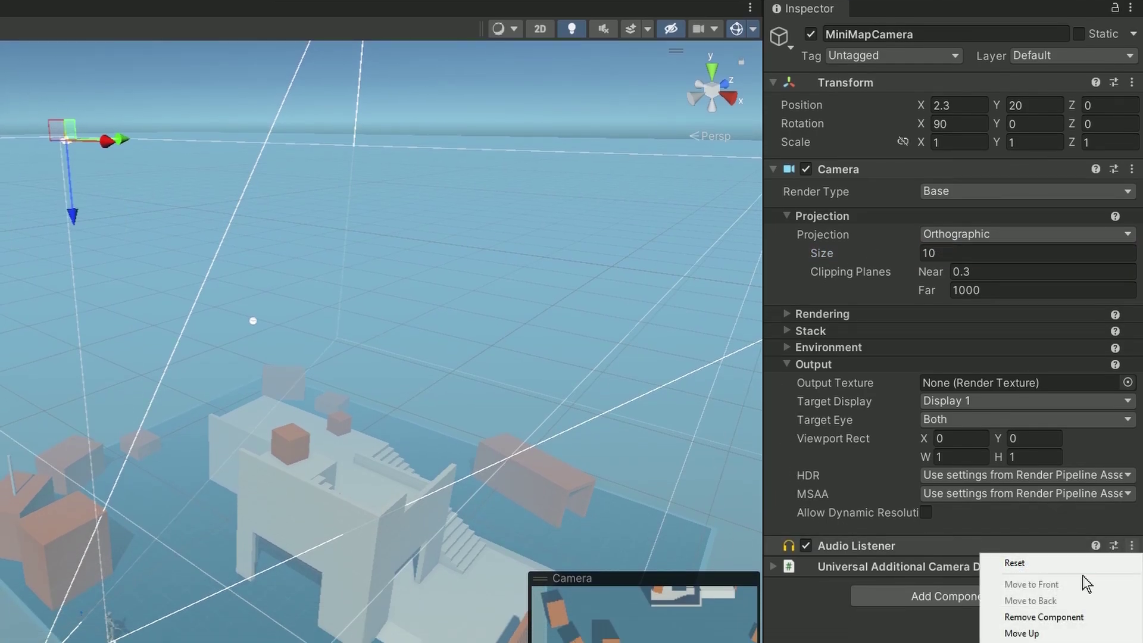
click(1018, 617)
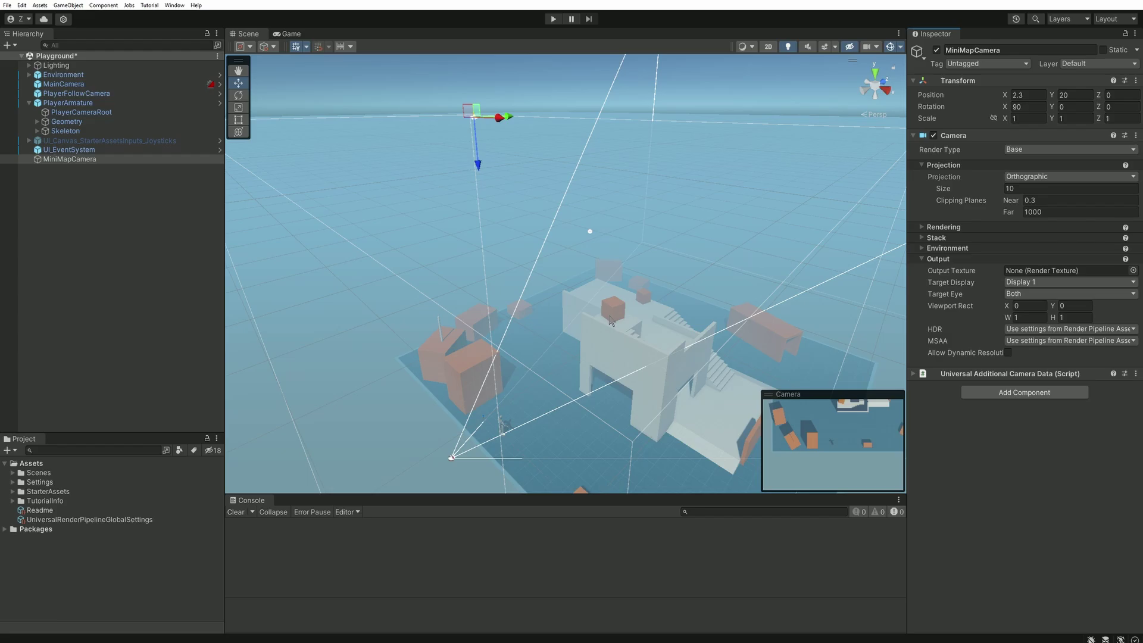
Add a Raw Image UI element to the scene
click(68, 6)
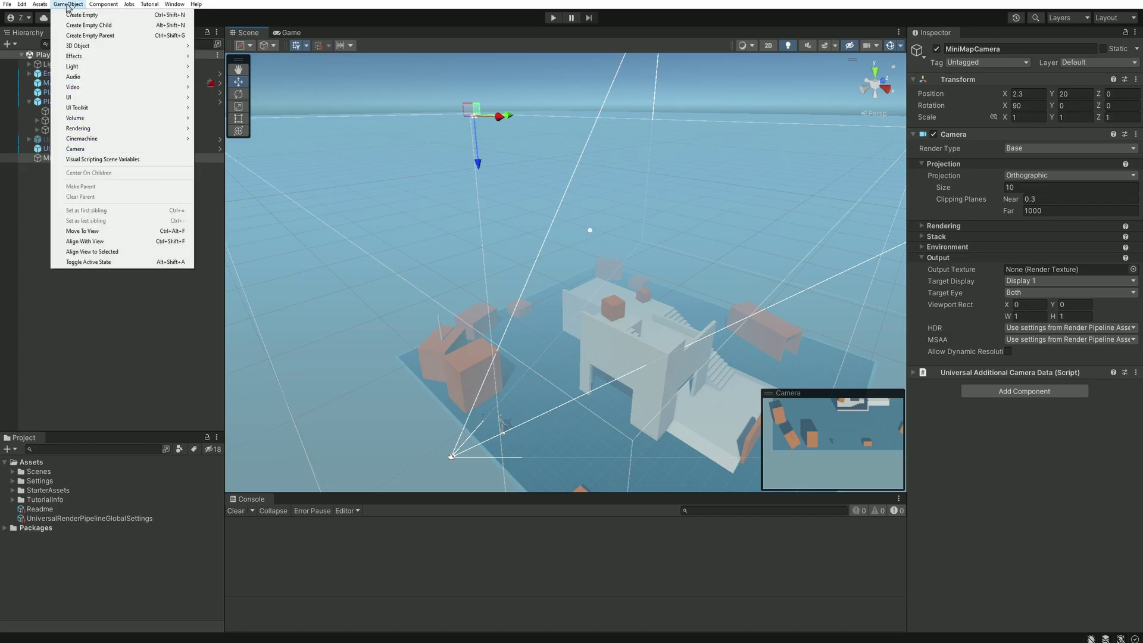
mouse_move(92, 98)
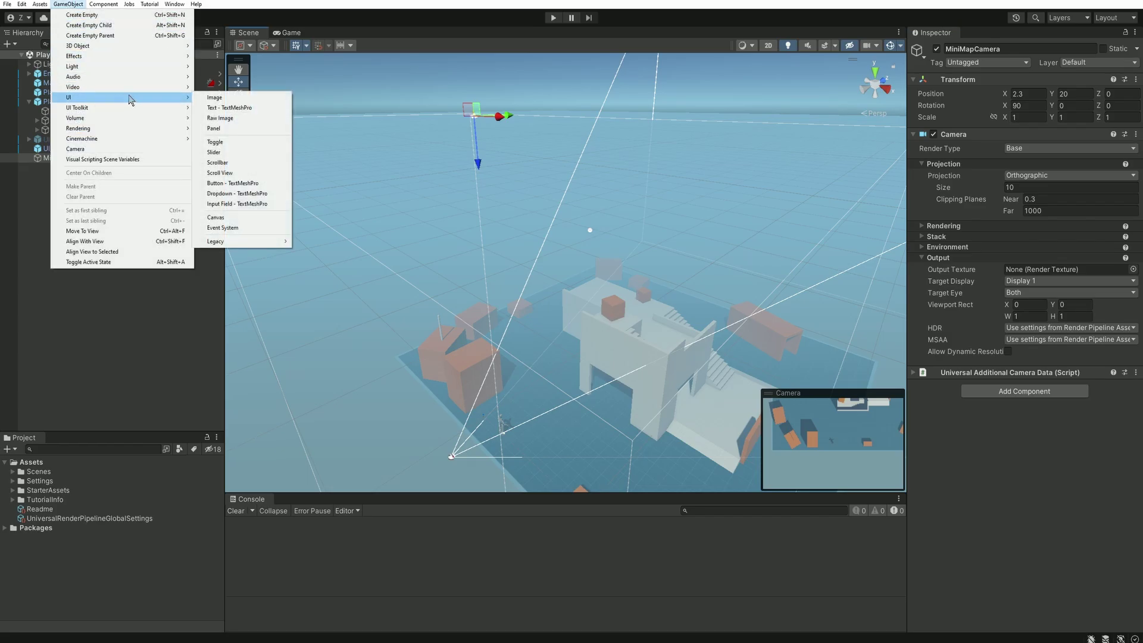
click(223, 119)
Show the scene in 2D and move the raw image inside the canvas to about X 146, Y 86
scroll(417, 149, down, 5)
right_drag(406, 148, 595, 114)
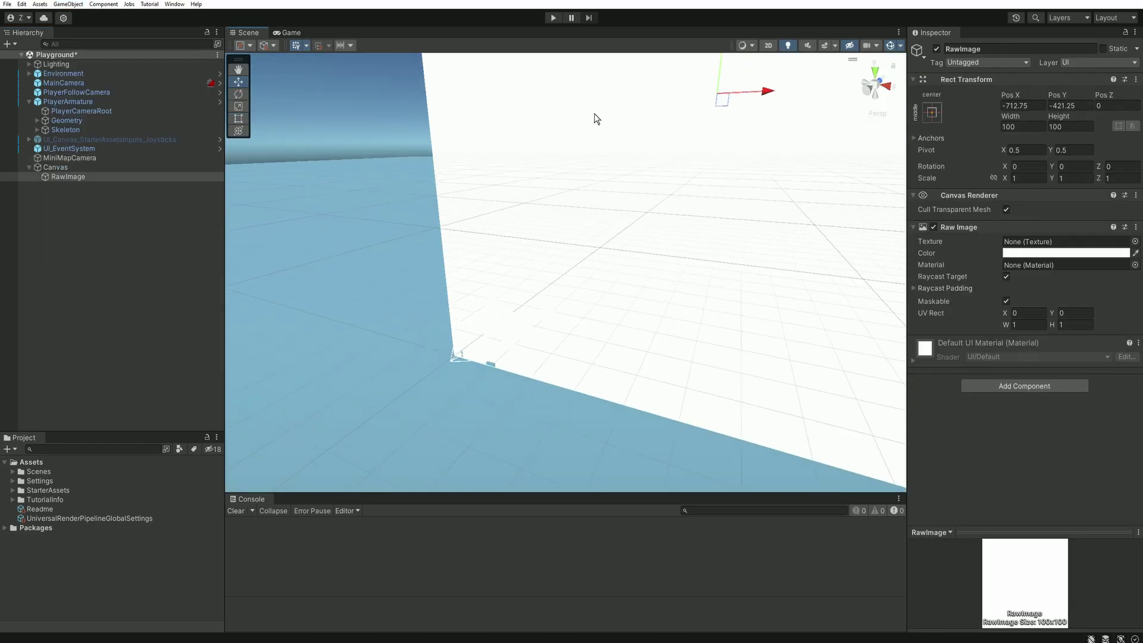
click(770, 52)
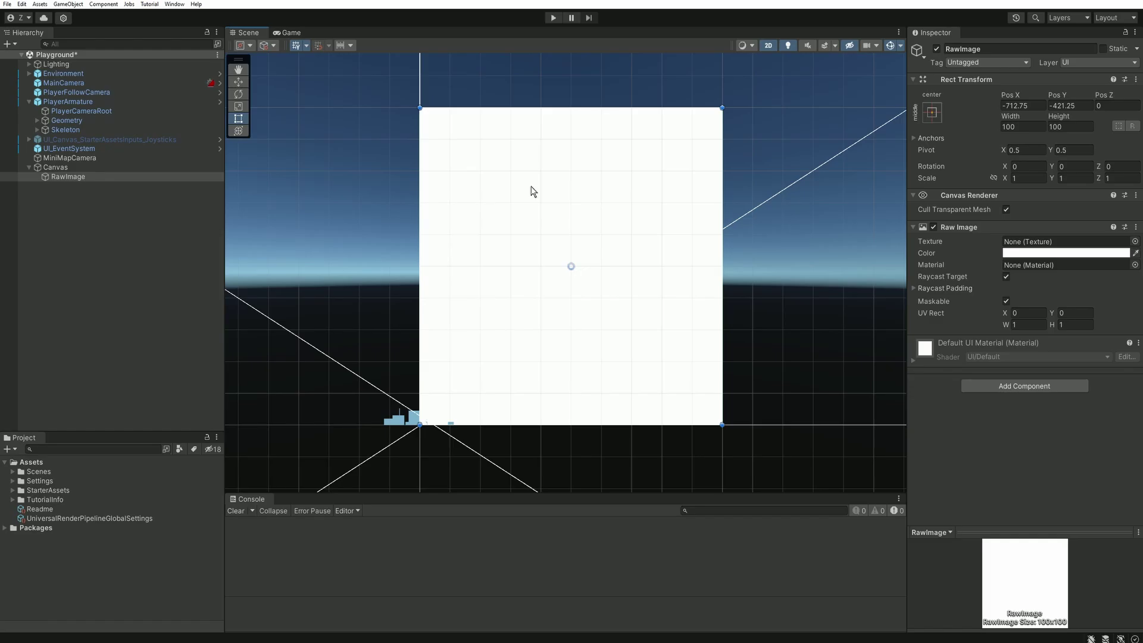
key(t)
scroll(527, 292, down, 8)
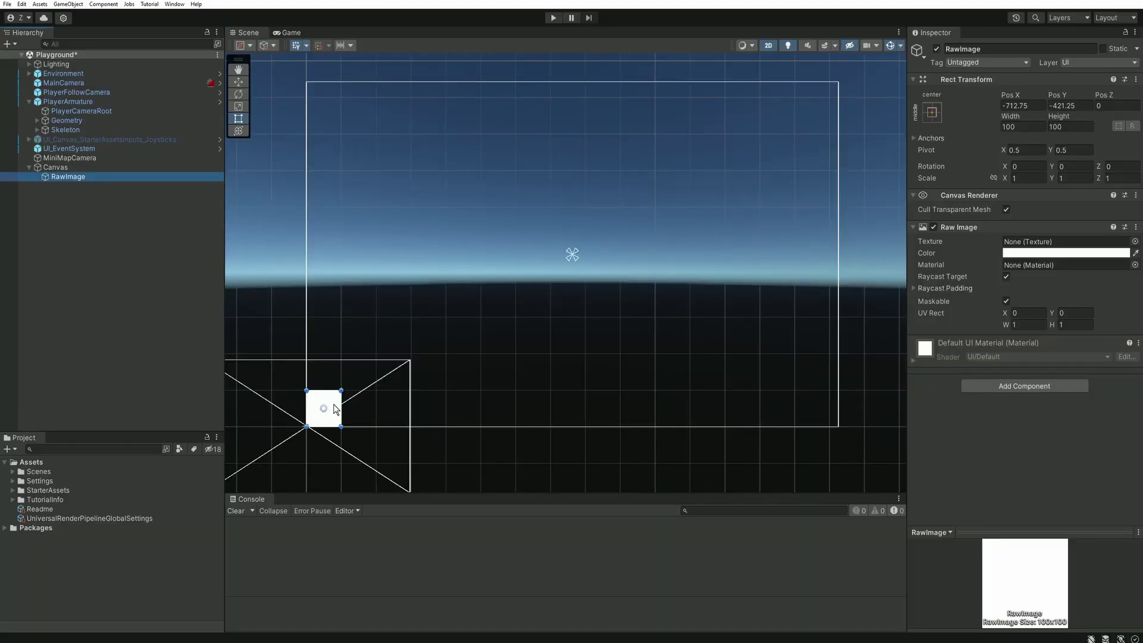
drag(336, 396, 635, 225)
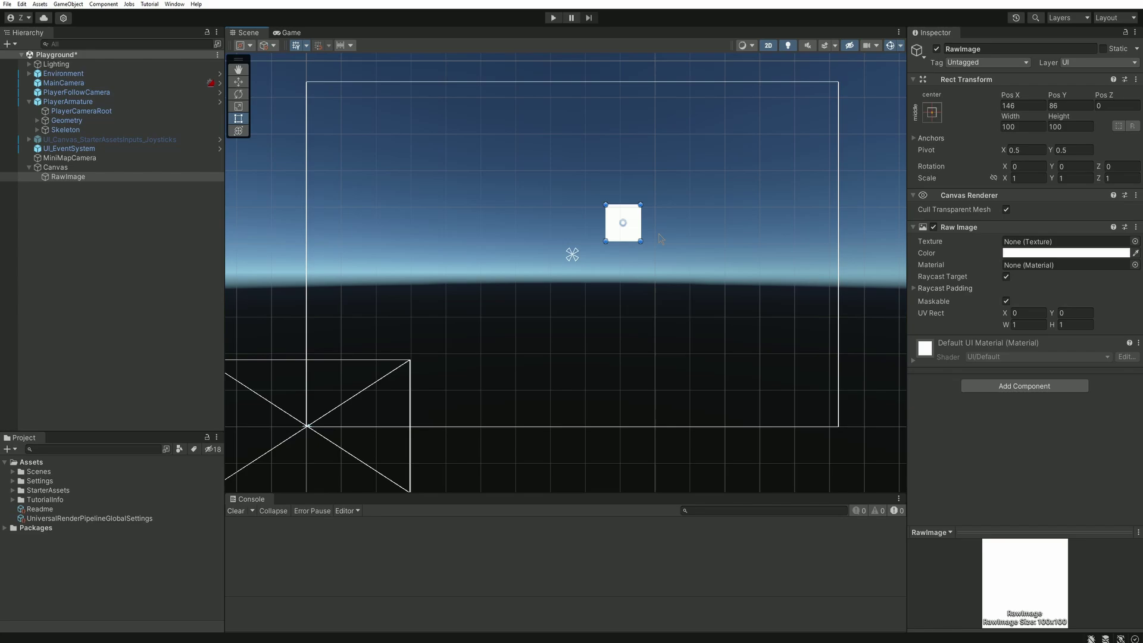
Anchor the raw image to the canvas's top right corner and set its width and height to 300
scroll(685, 208, down, 1)
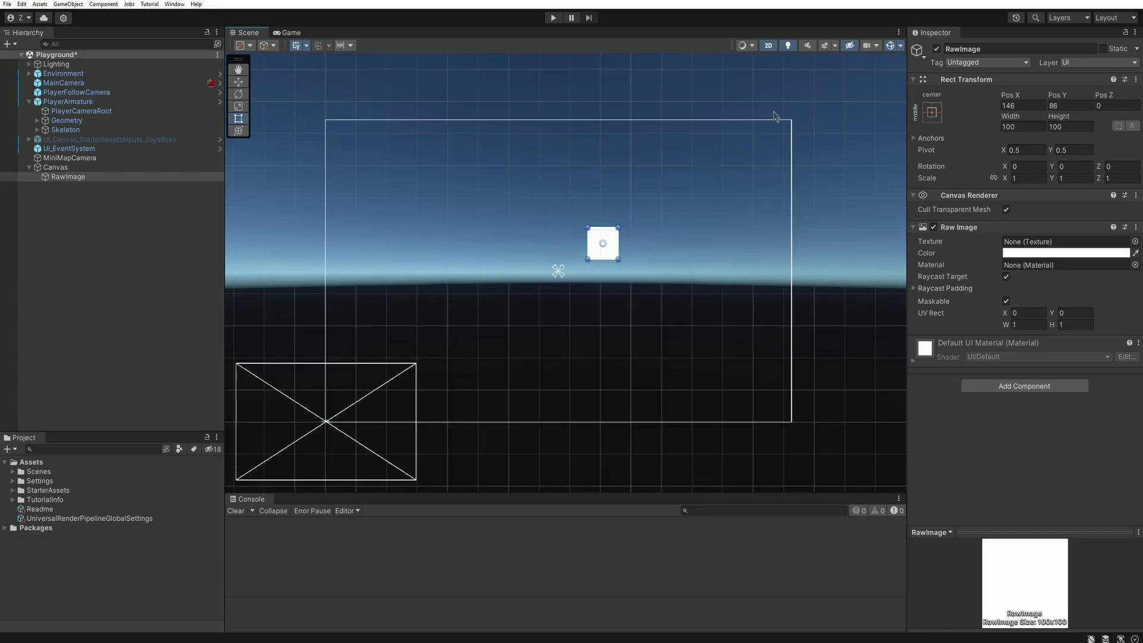
click(932, 113)
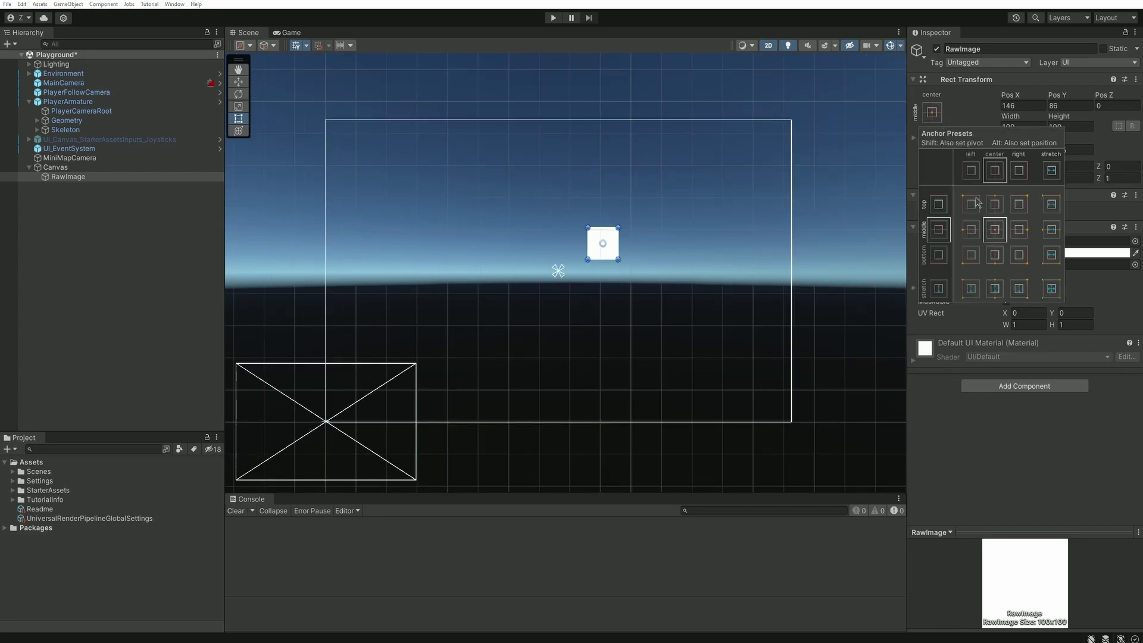
click(1019, 205)
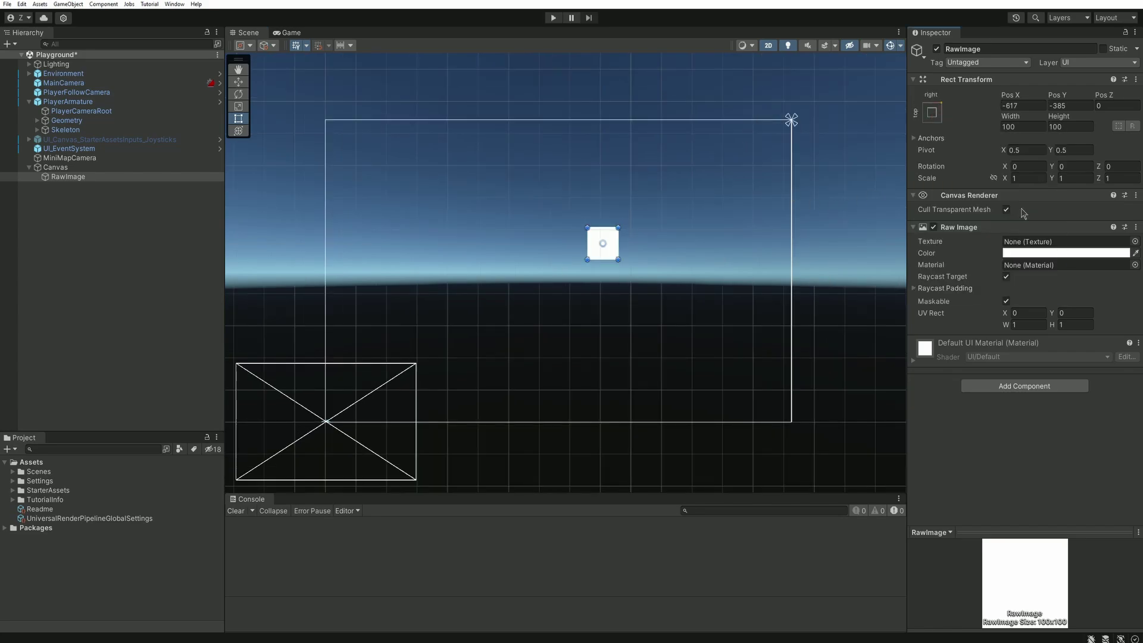
click(1026, 126)
text(300)
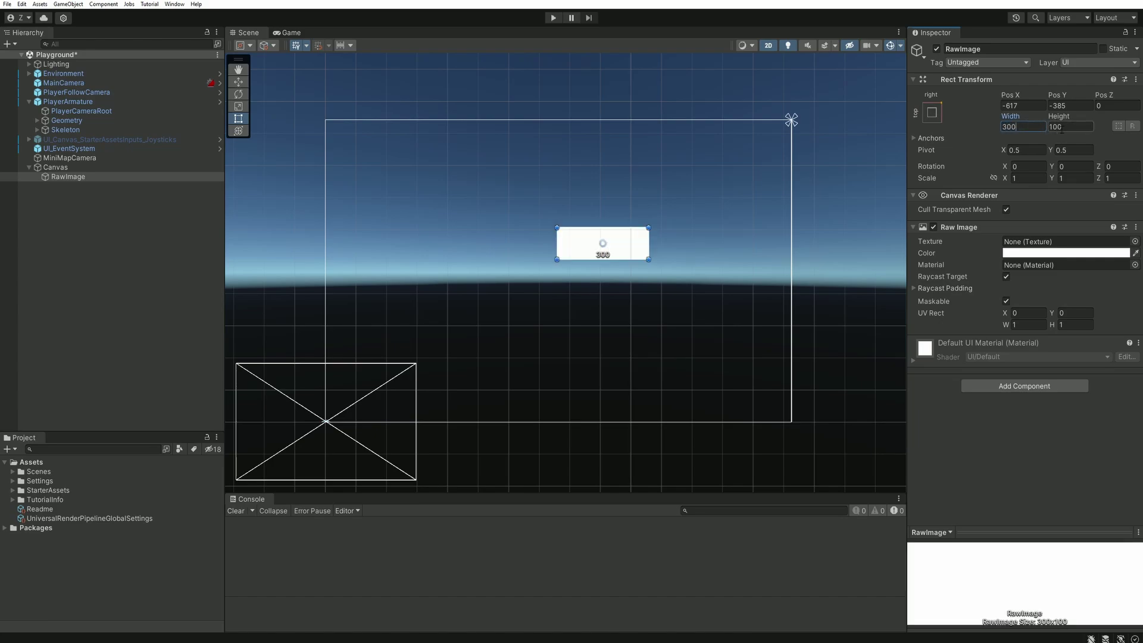
click(1065, 128)
text(300)
click(789, 195)
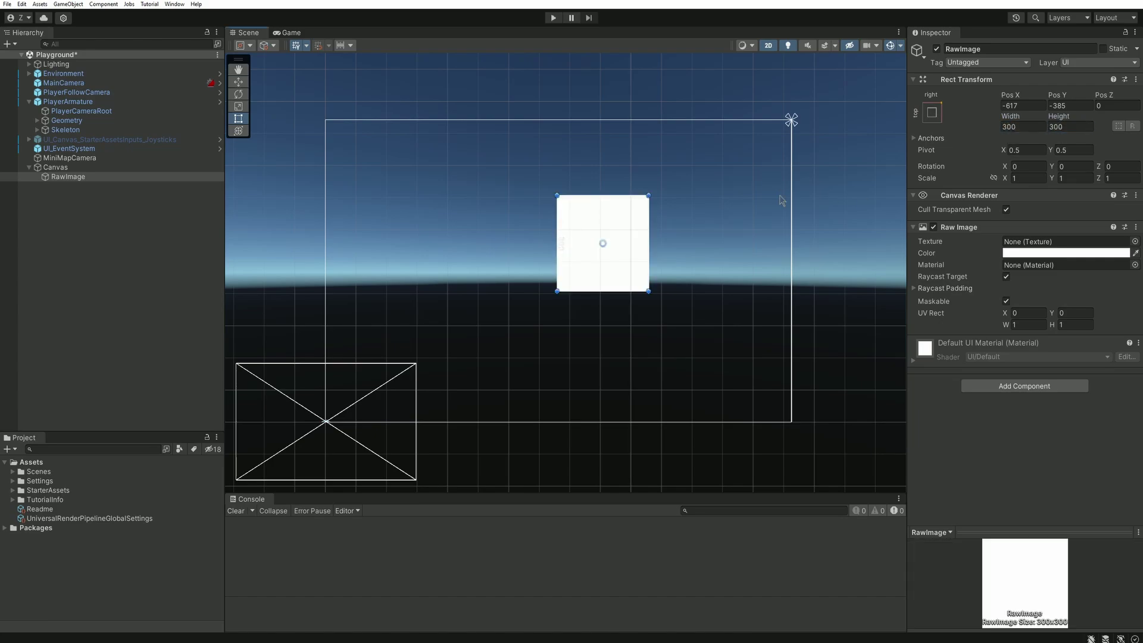
Position the raw image at X -180 and Y -180, and check its placement in the Game view
click(1021, 105)
text(-180)
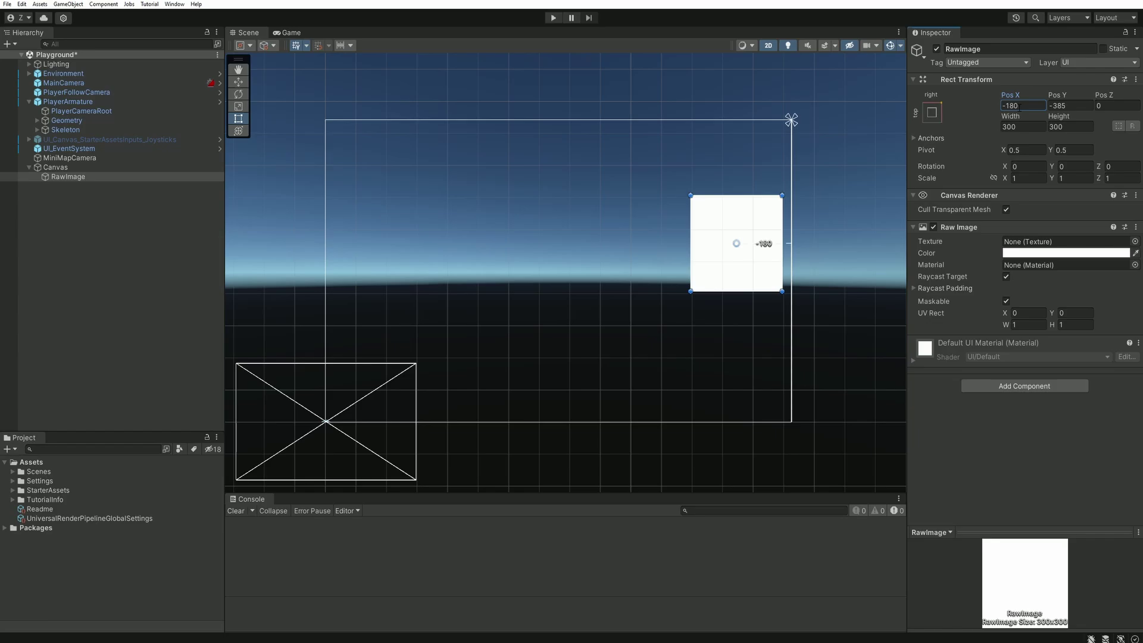
click(1069, 108)
text(-180)
key(Return)
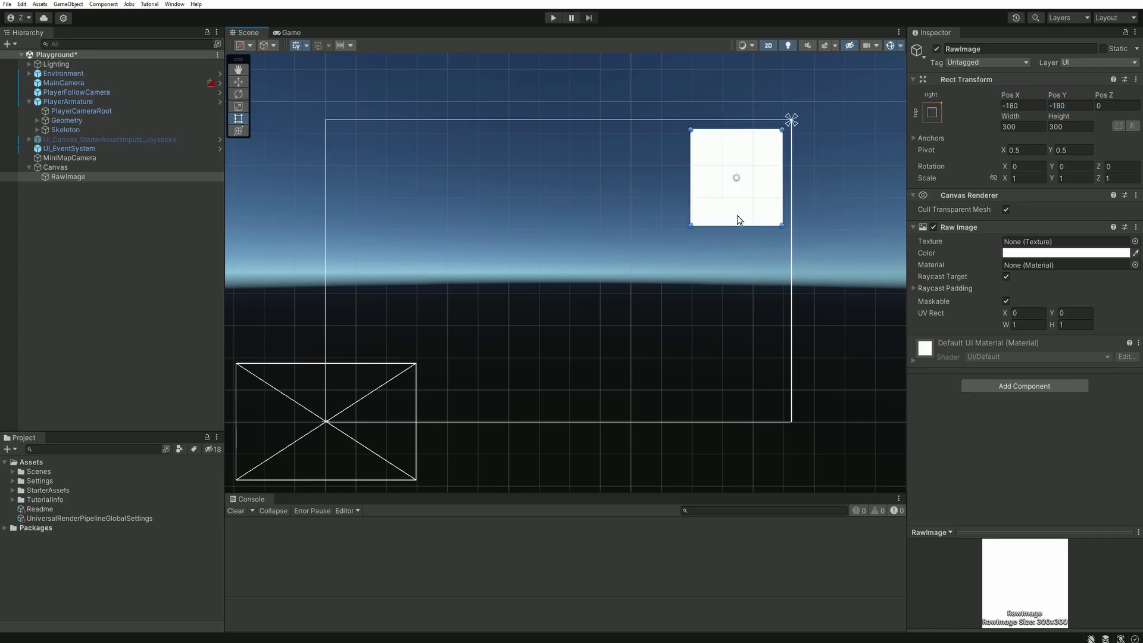
click(290, 33)
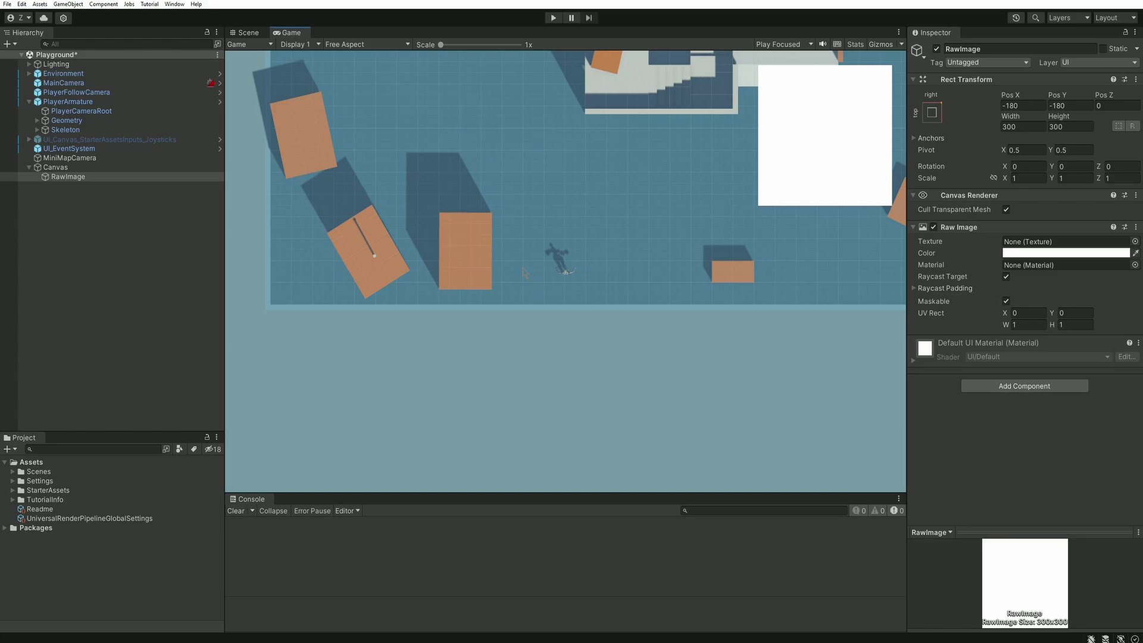
Create a custom render texture named MiniMapTexture in the Assets folder
right_click(35, 465)
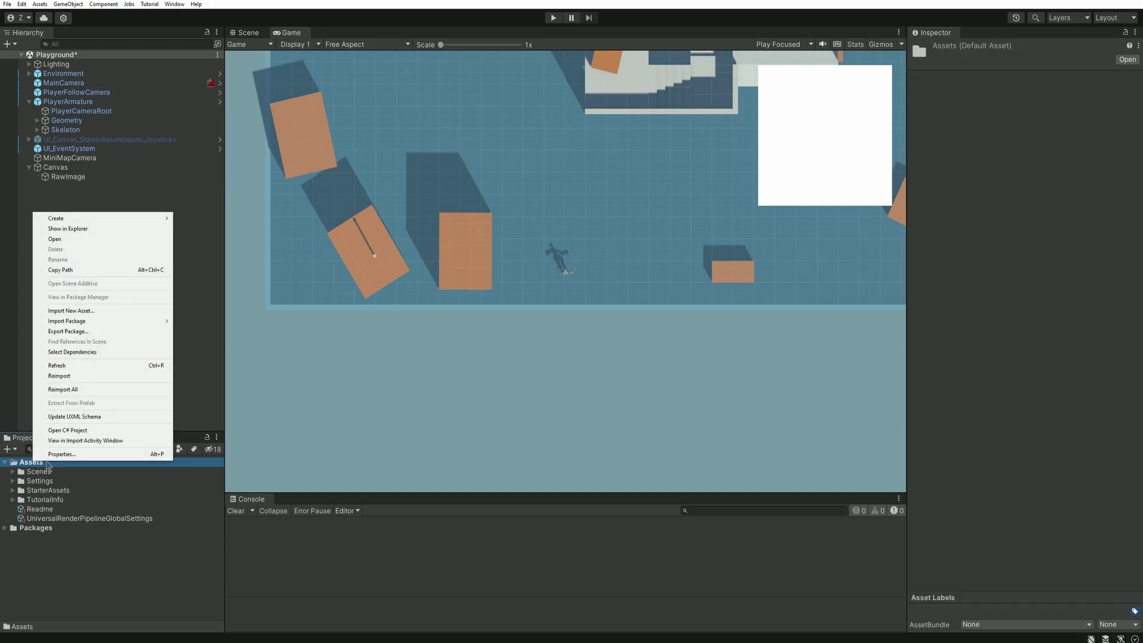
mouse_move(141, 220)
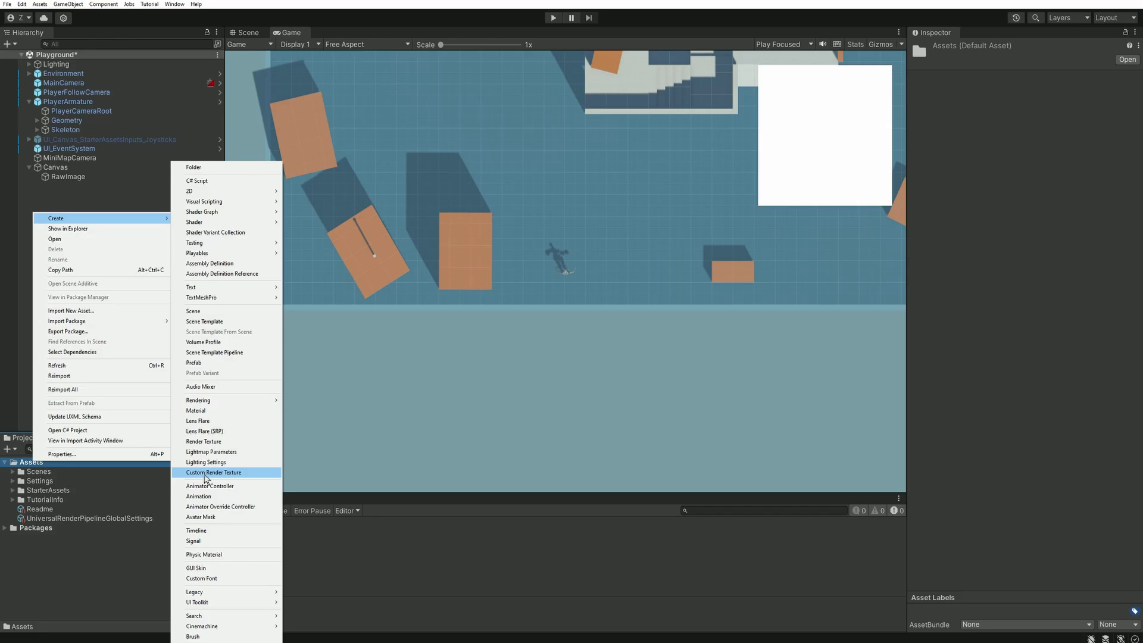
click(233, 473)
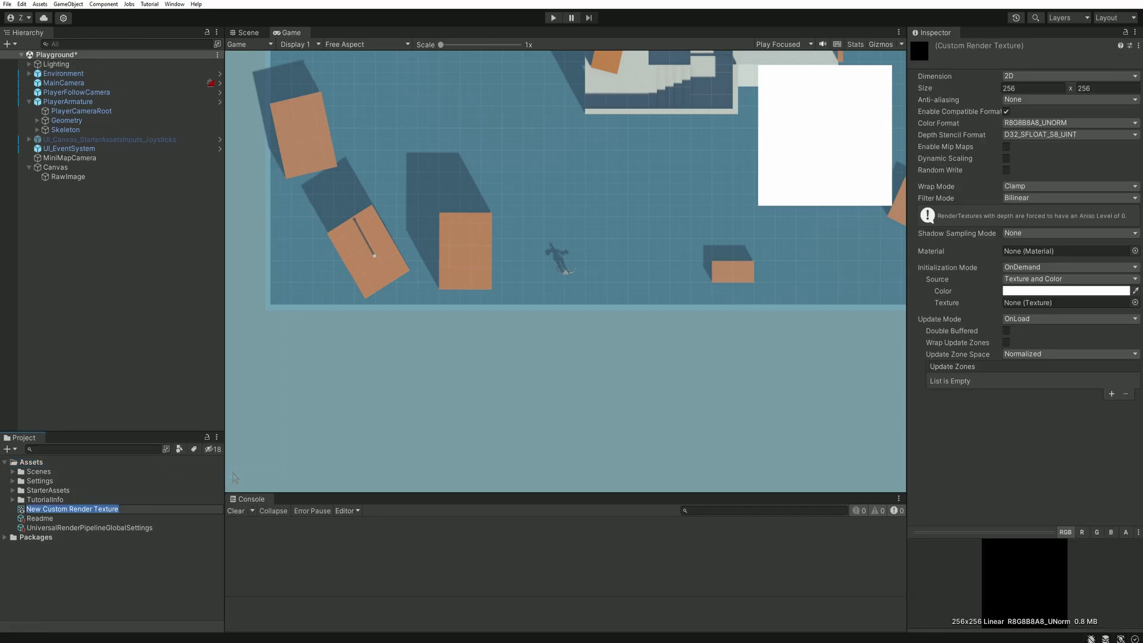
text(M)
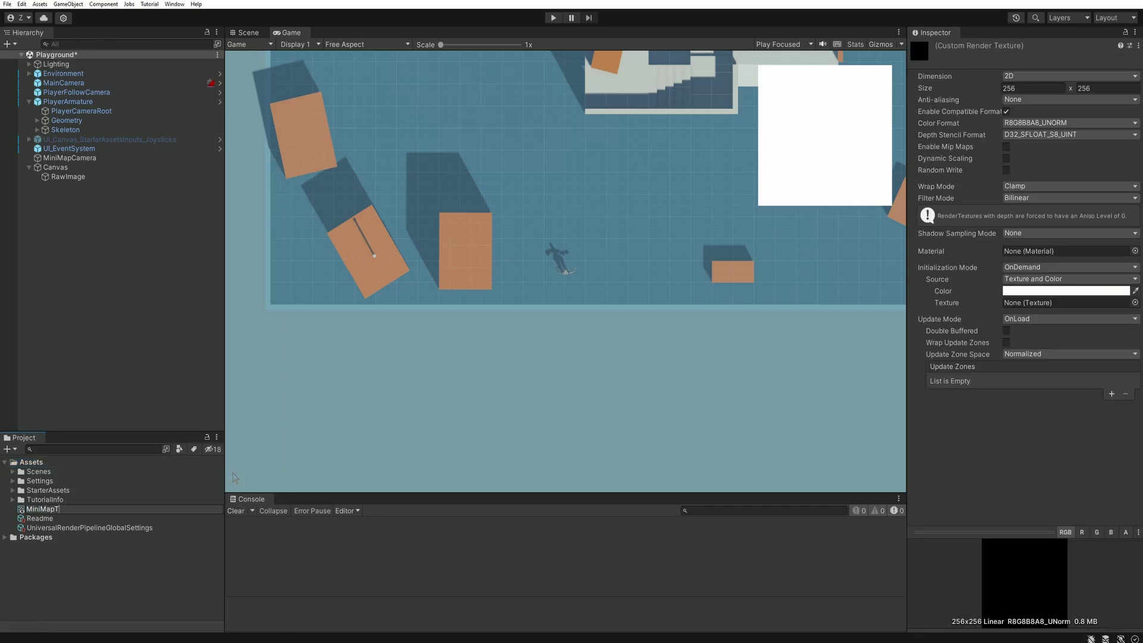
text(ini Map Texture)
key(Return)
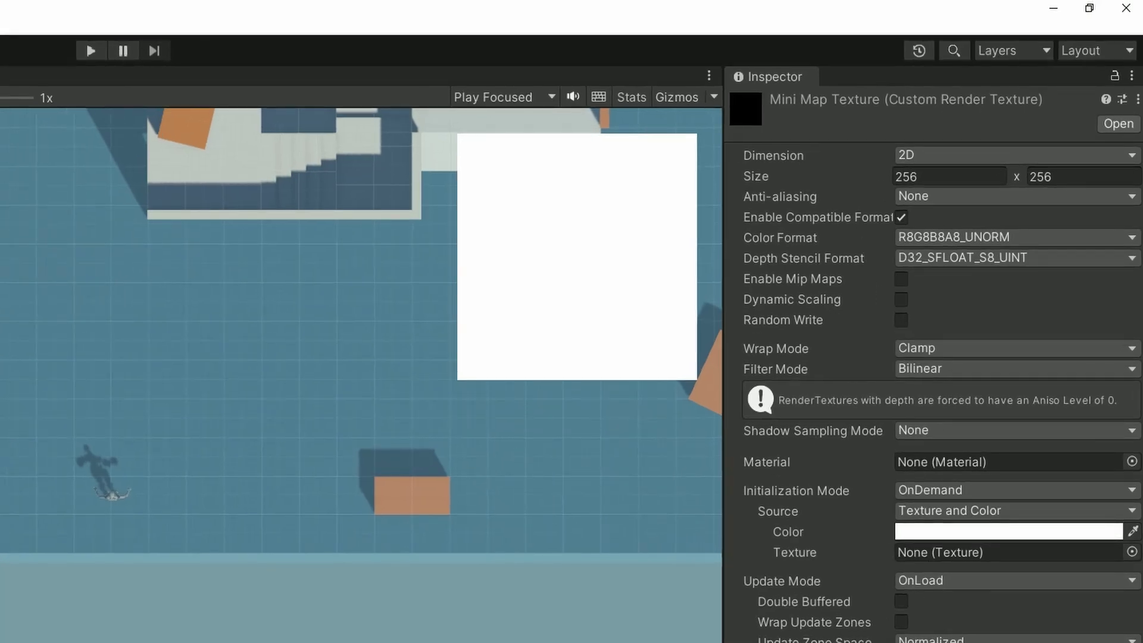
Set the size of MiniMapTexture to 300 x 300
click(949, 176)
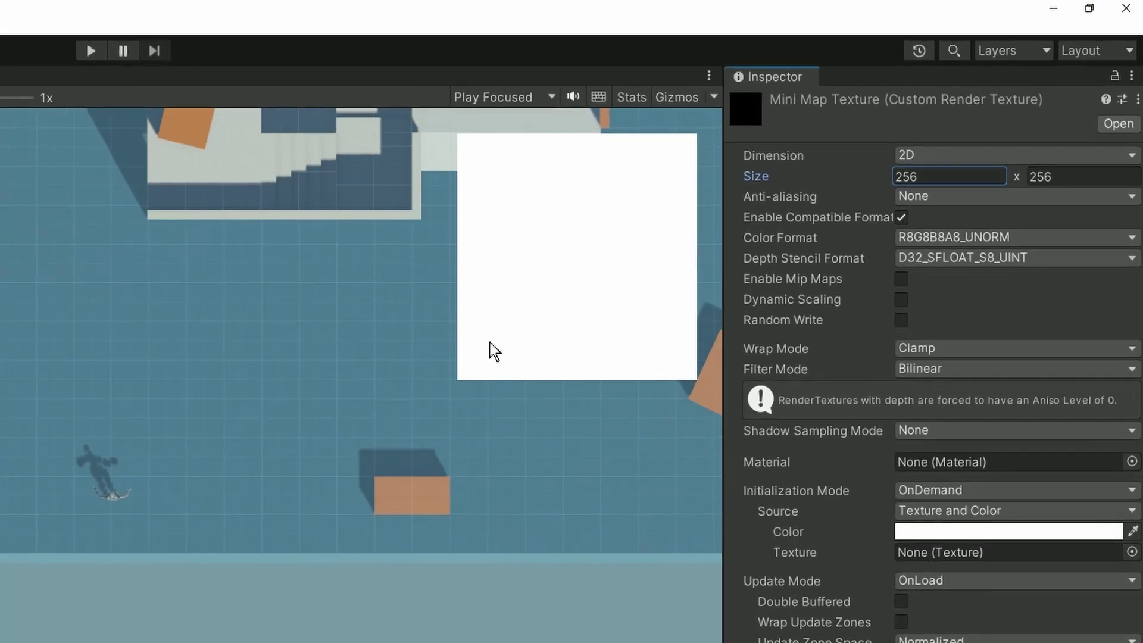
click(938, 179)
text(300)
click(1046, 177)
text(30)
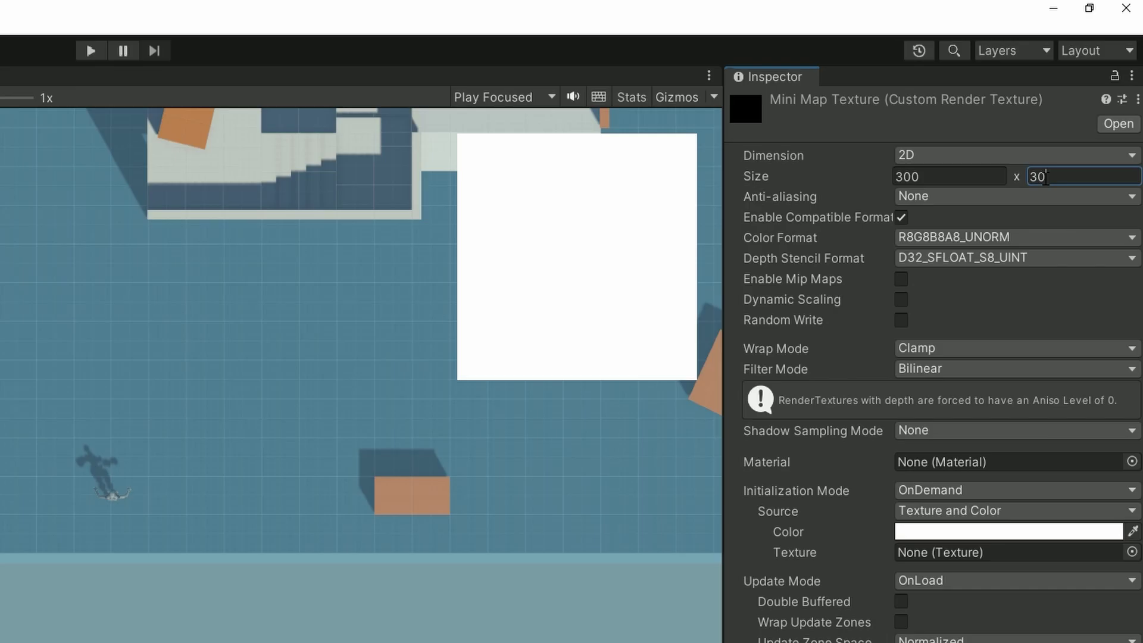
text(0)
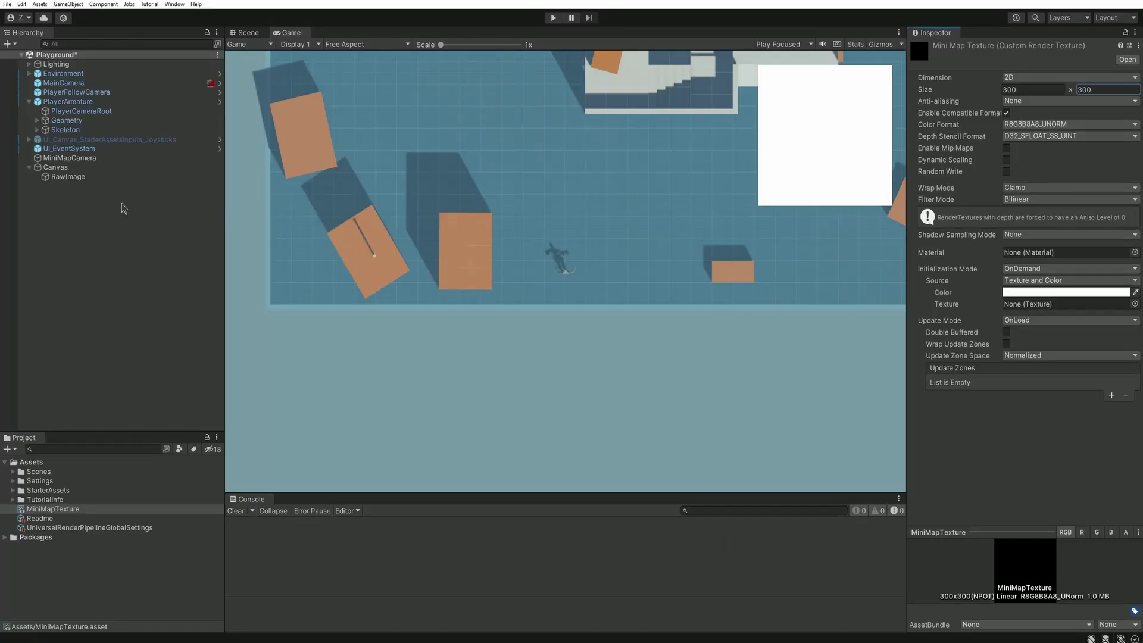
Assign MiniMapTexture as the output texture of MiniMapCamera
click(69, 158)
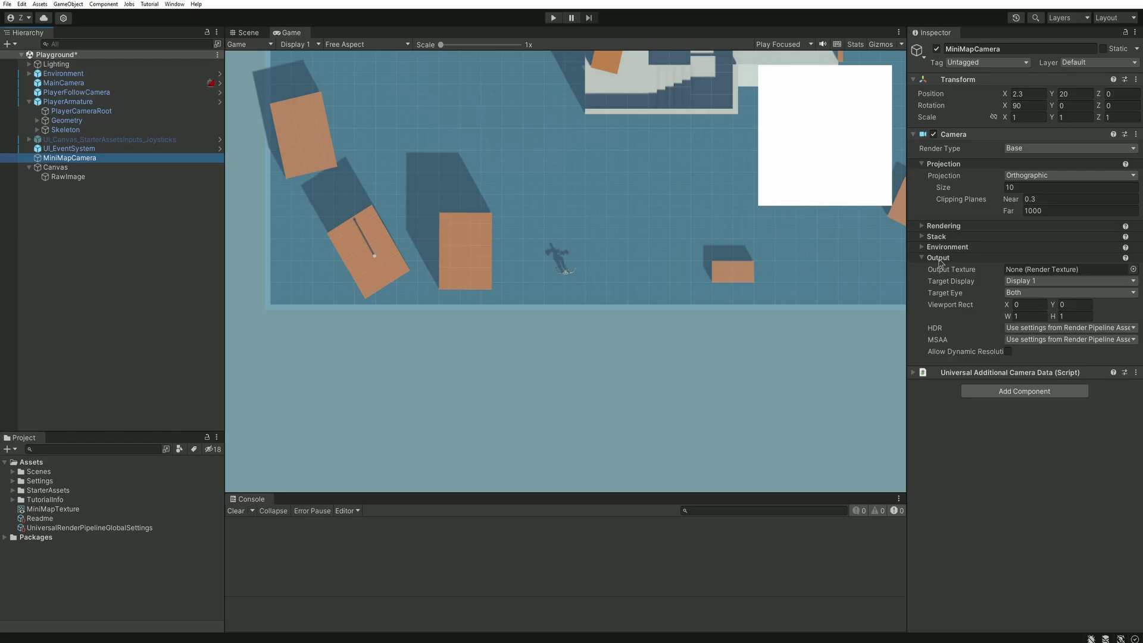
click(956, 273)
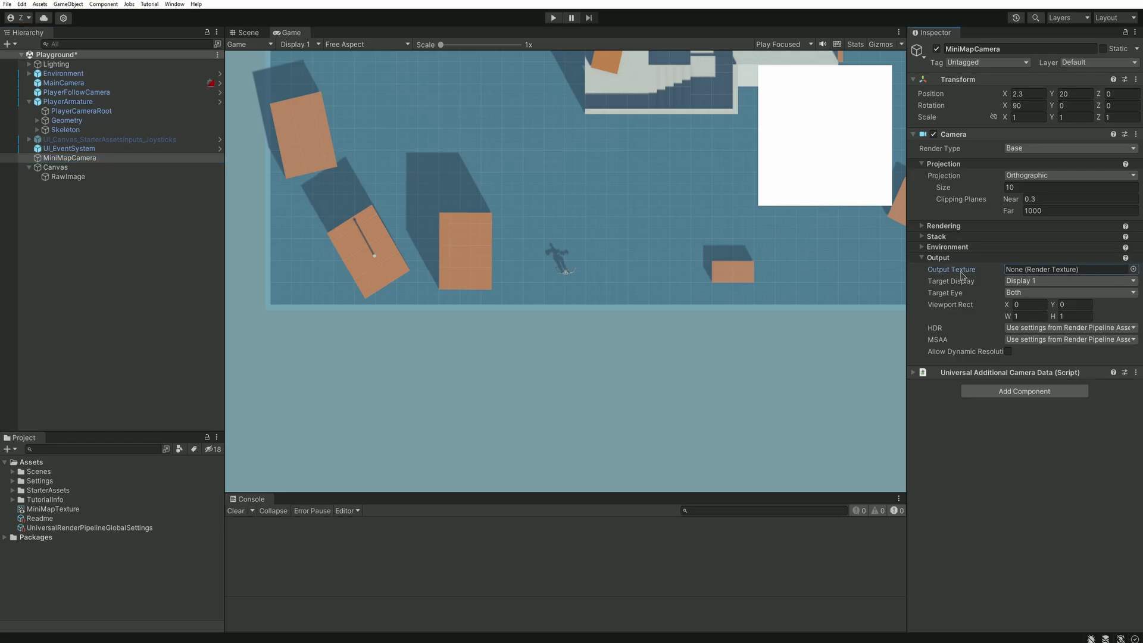
drag(53, 509, 1054, 275)
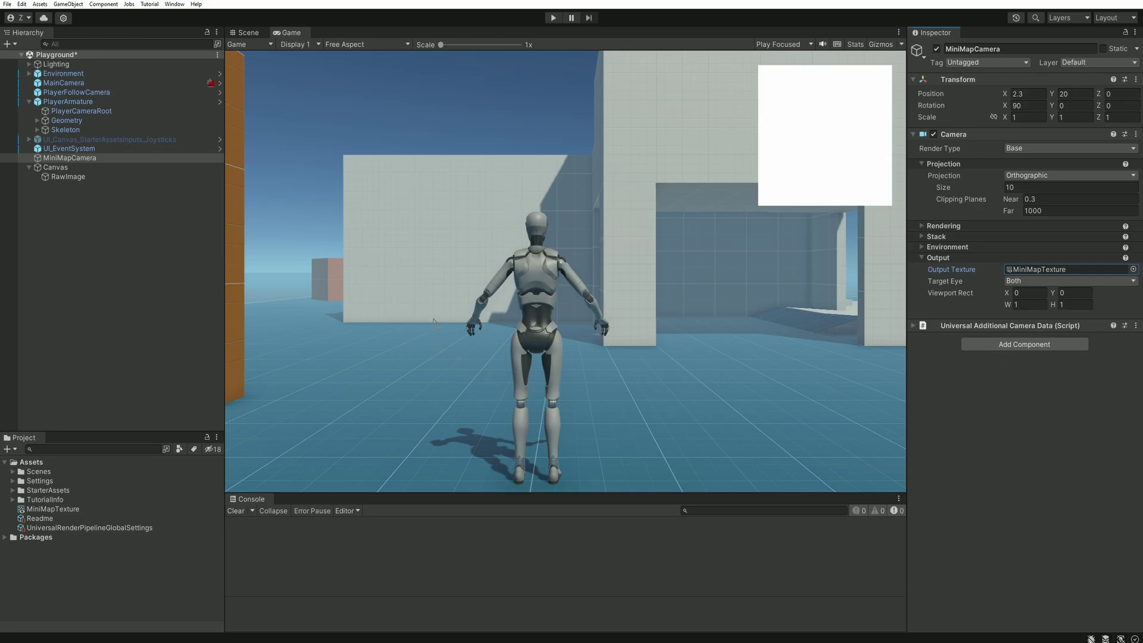
Rename the raw image under the canvas to MiniMap and assign MiniMapTexture as its texture
click(67, 177)
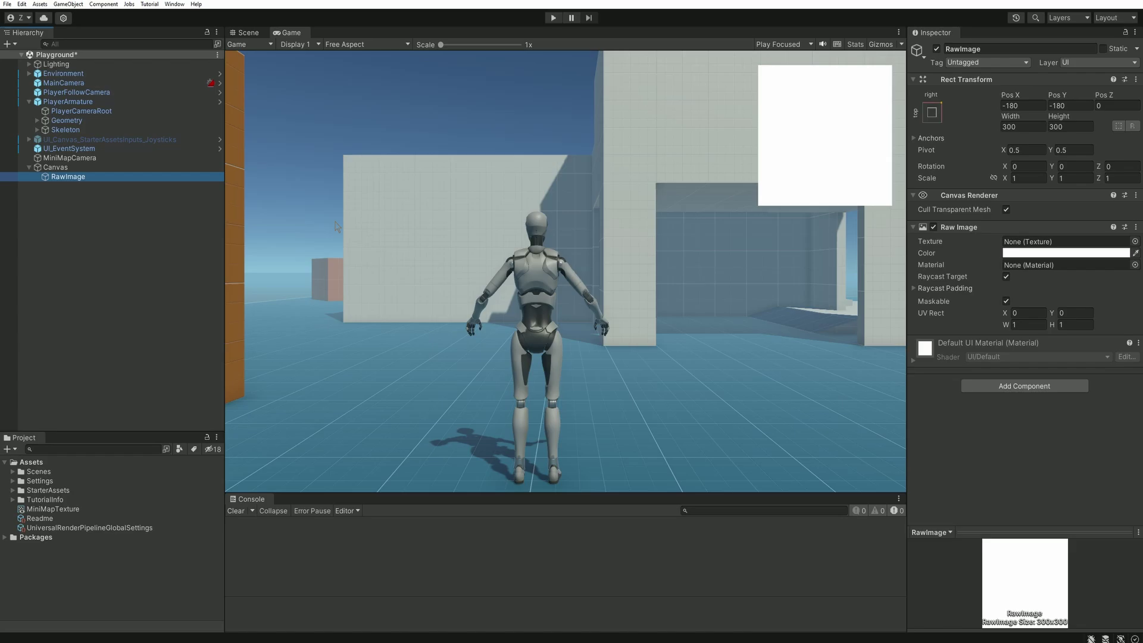
click(974, 53)
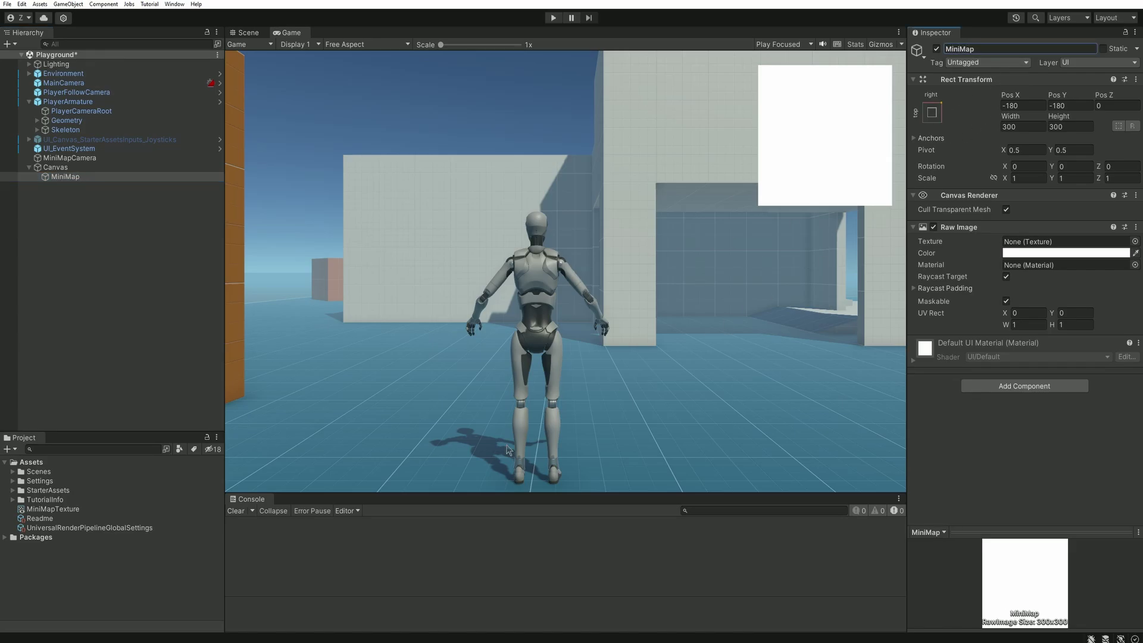
drag(36, 511, 1036, 244)
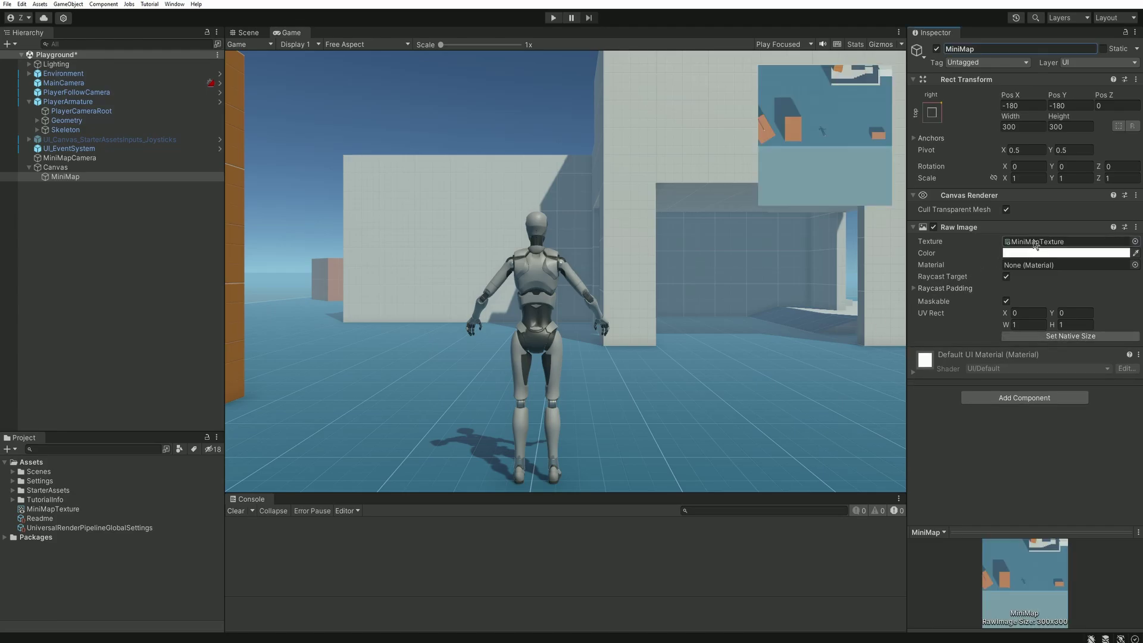
Play-test the scene by running the character through the level to check the minimap, and stop play mode
key(ctrl+p)
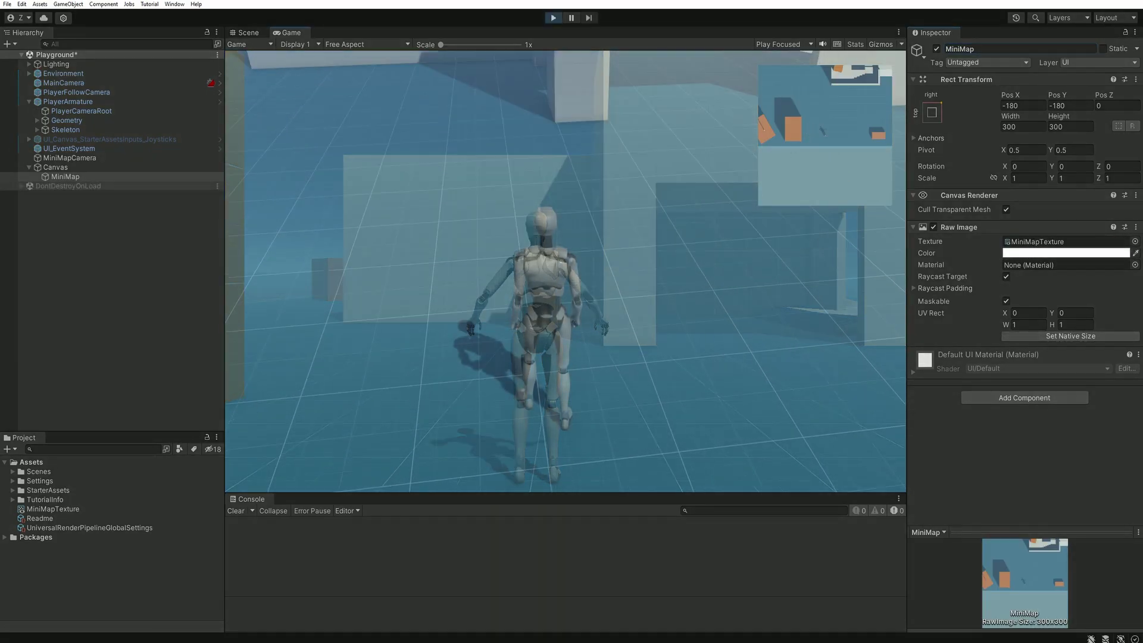
key(w)
key(w)
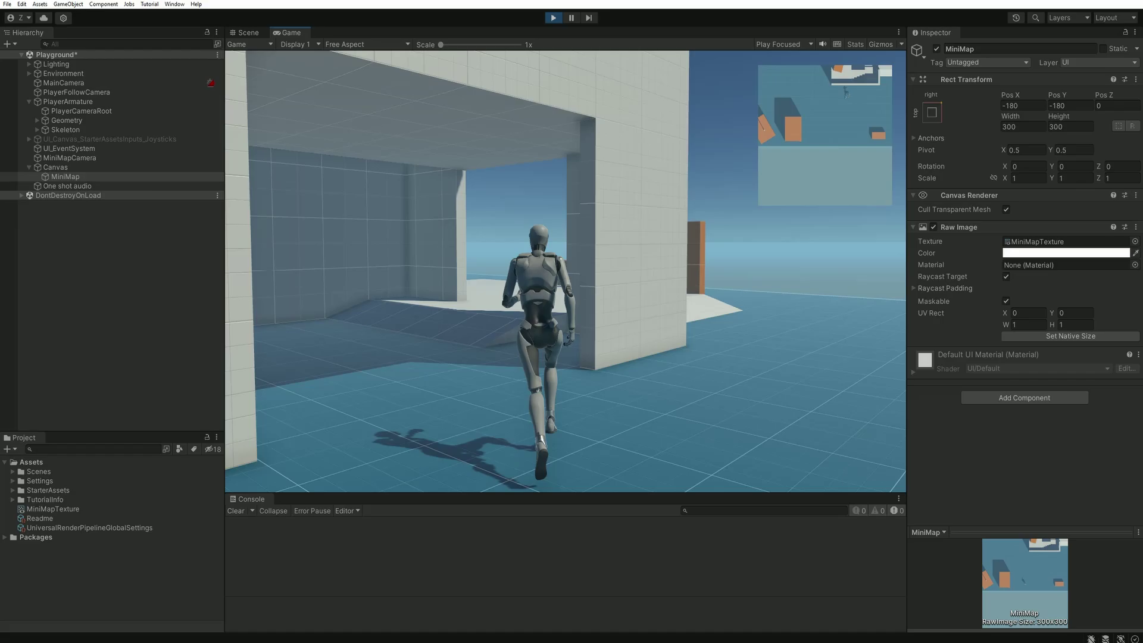
key(w)
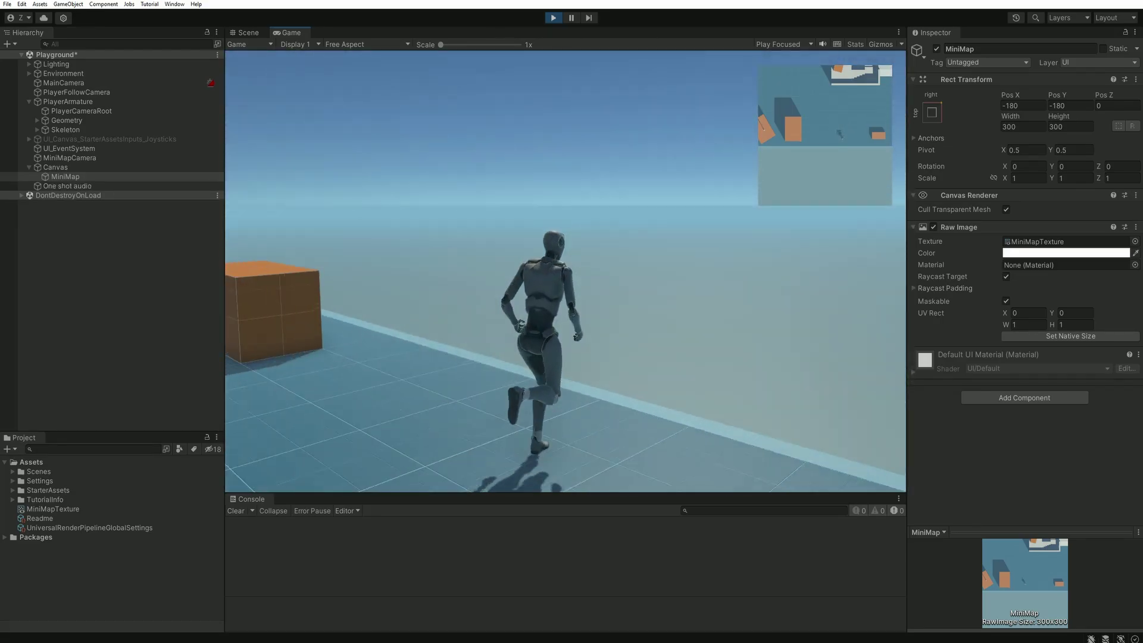
key(w)
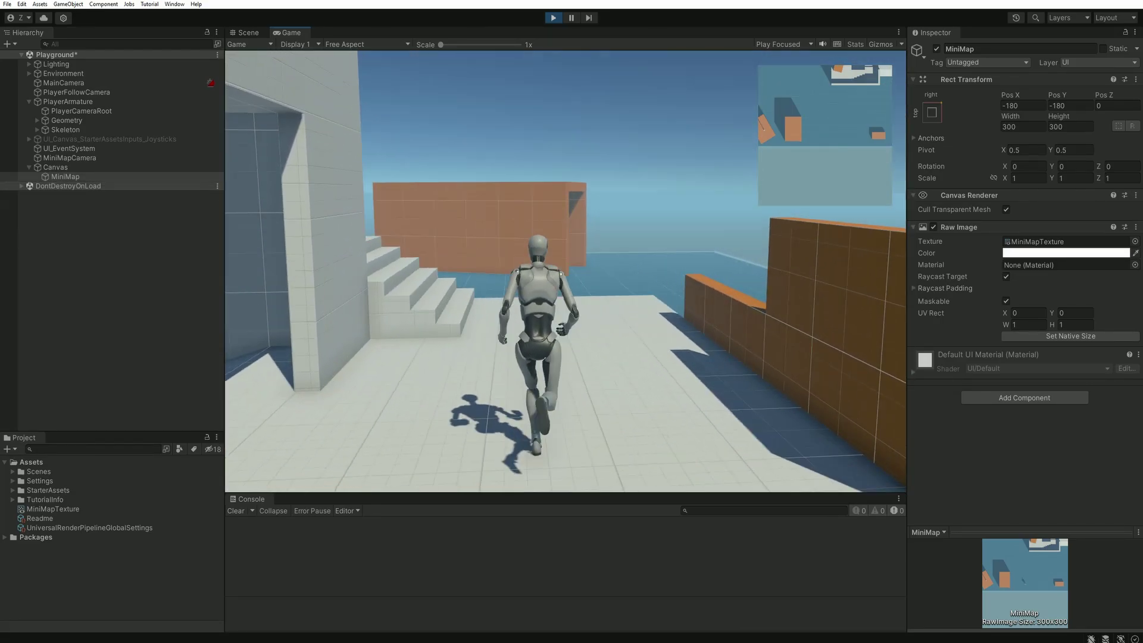
key(w)
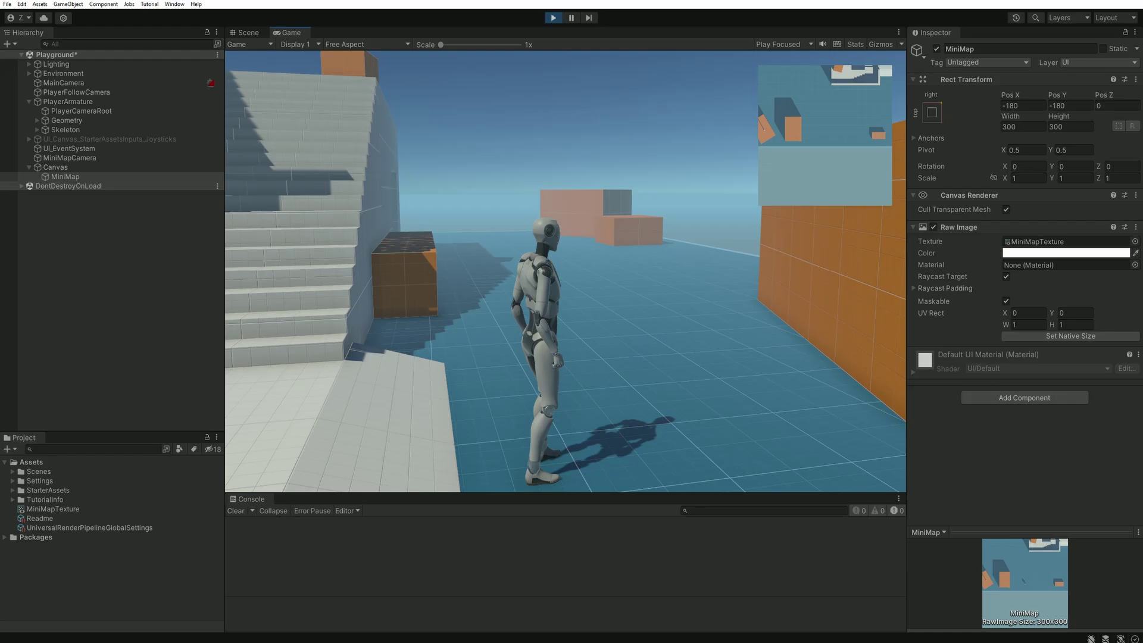
key(ctrl+p)
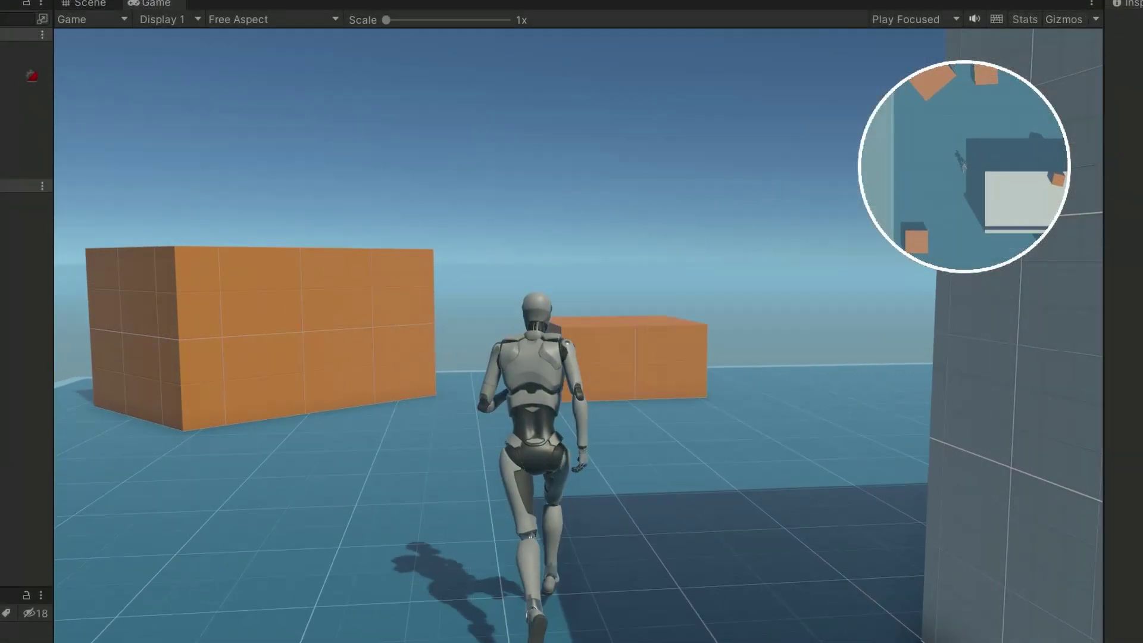
Run and jump the character around the level to examine how the circular minimap follows the player
key(w)
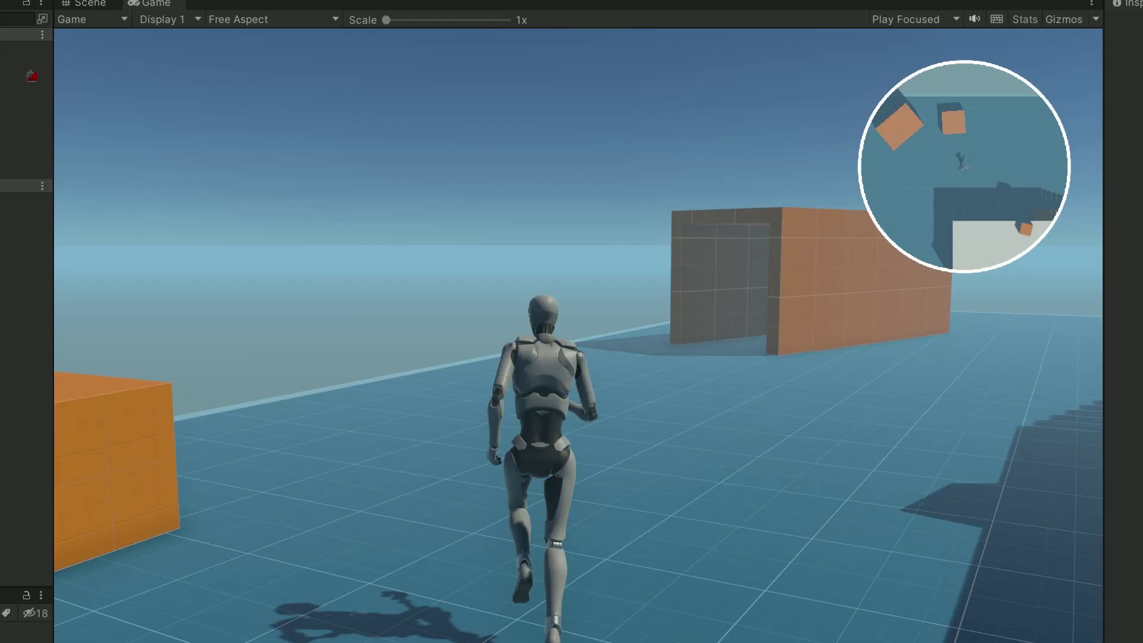
key(w)
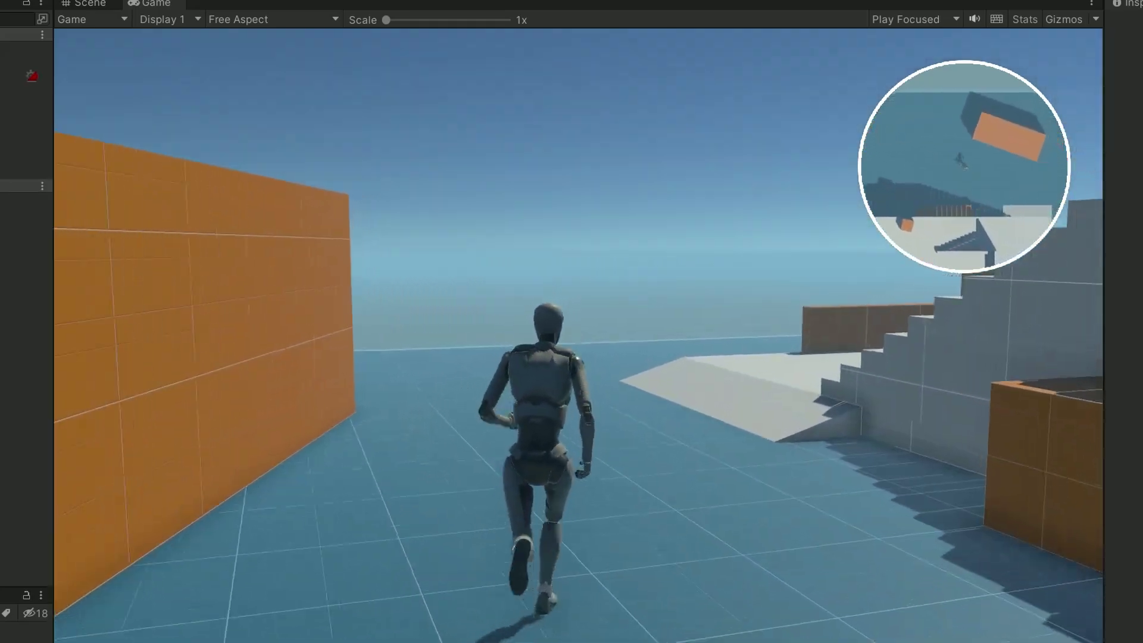
key(w)
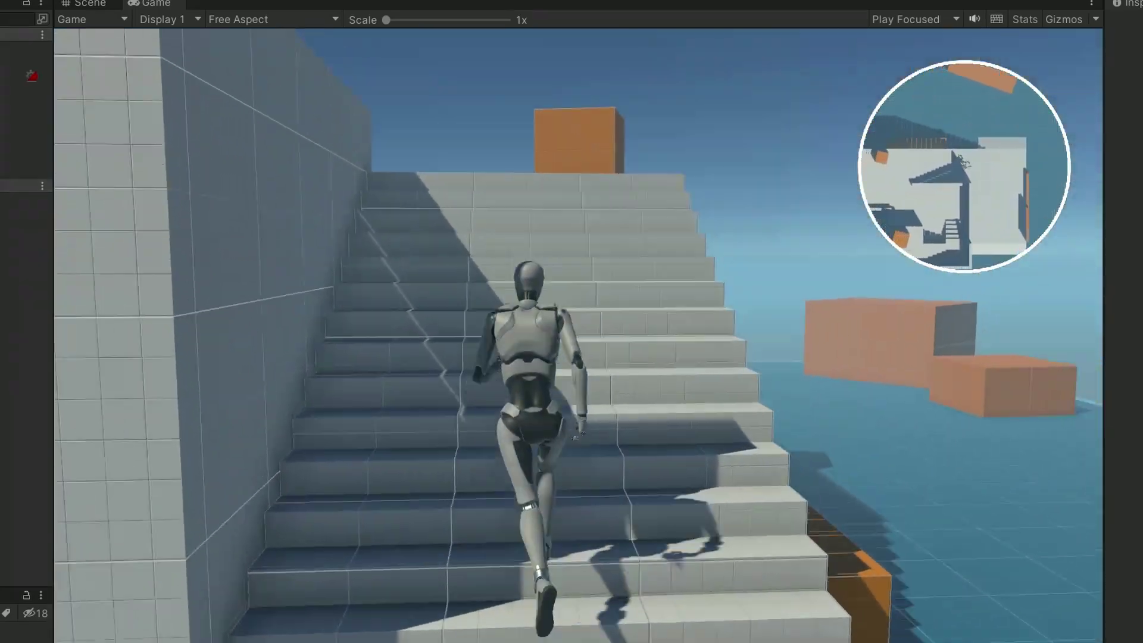
key(w)
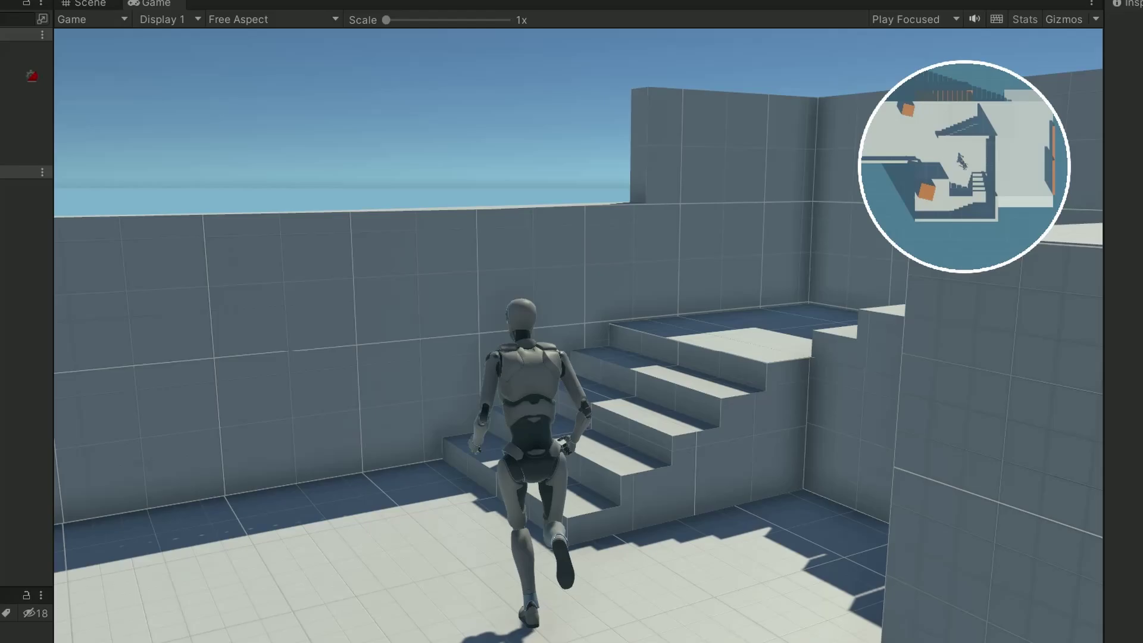
key(w)
key(space)
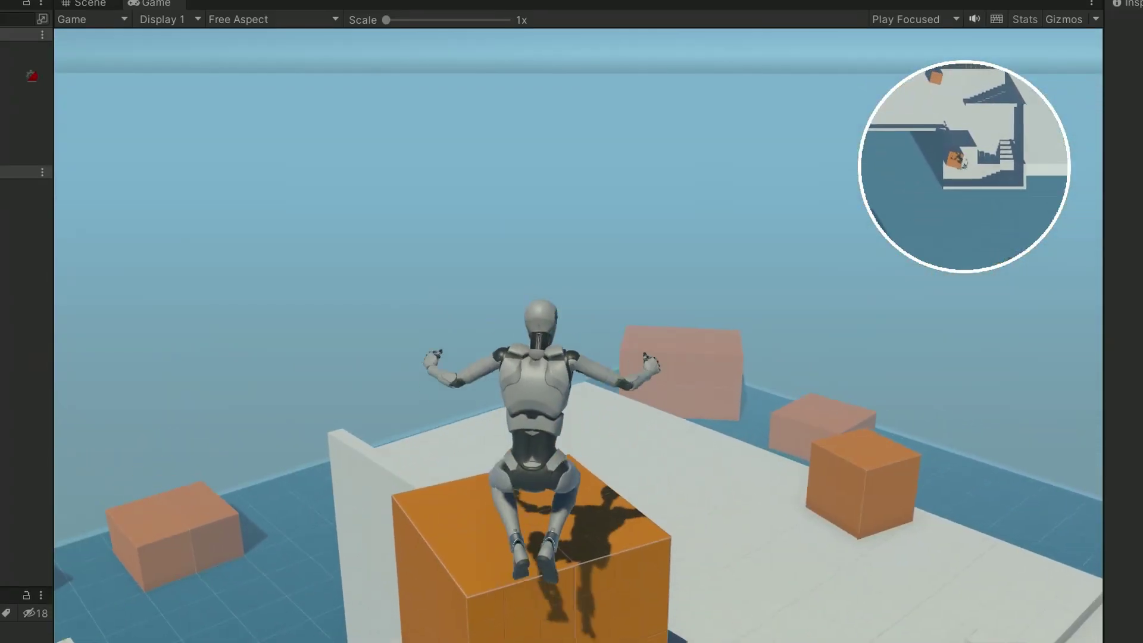
key(w)
key(space)
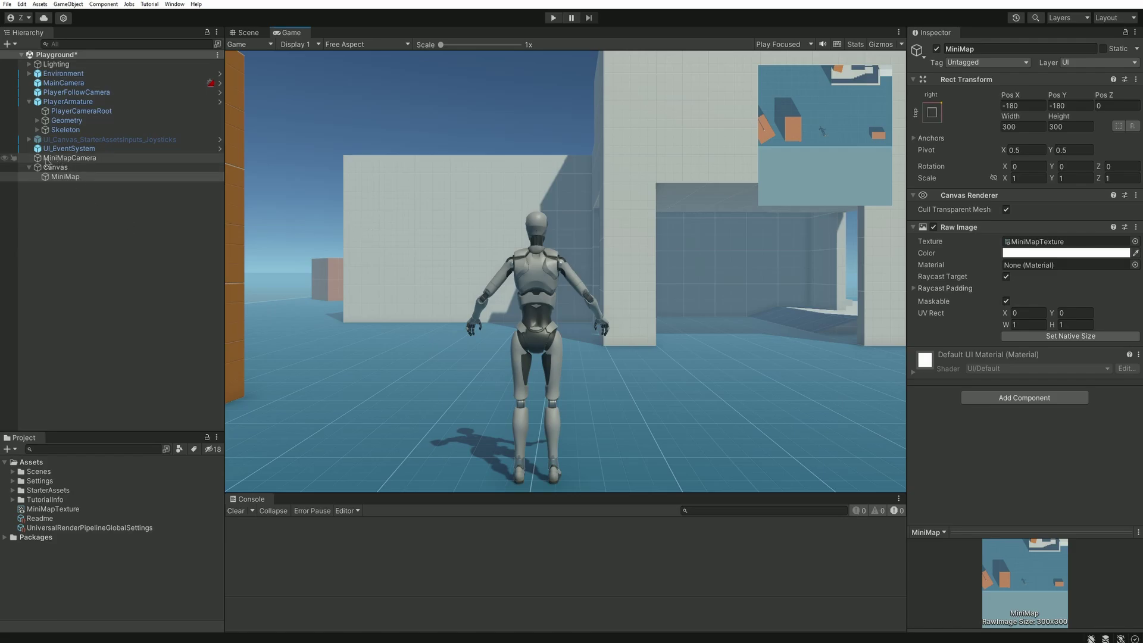
Try MiniMapCamera as a child of PlayerArmature while running around in play mode, and move the camera back to the scene root
drag(62, 162, 76, 104)
key(w)
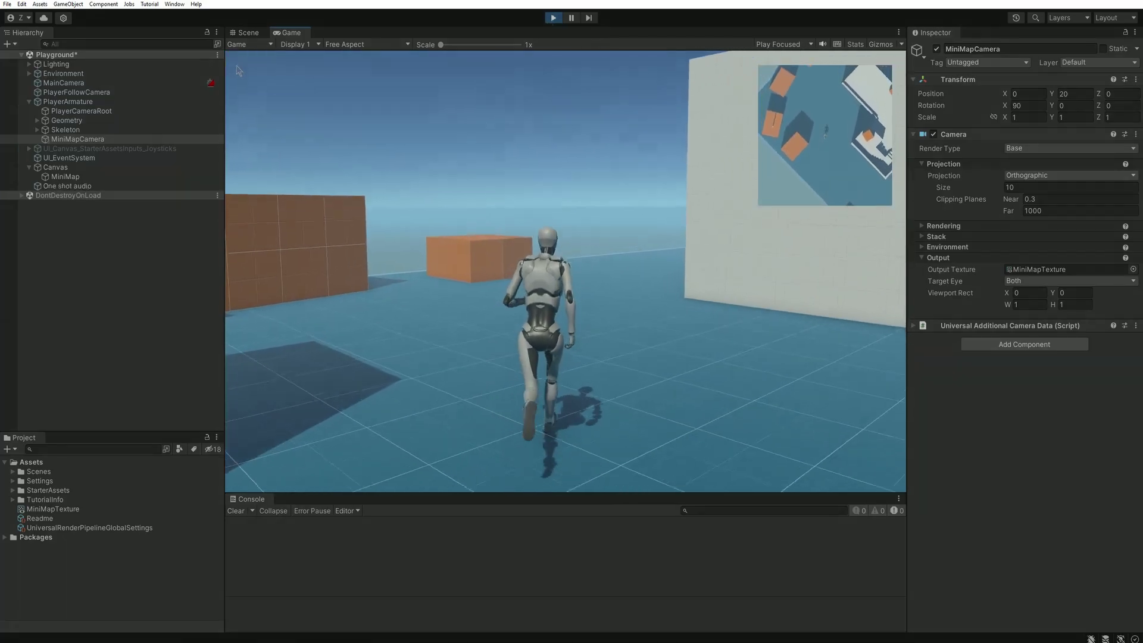
click(239, 71)
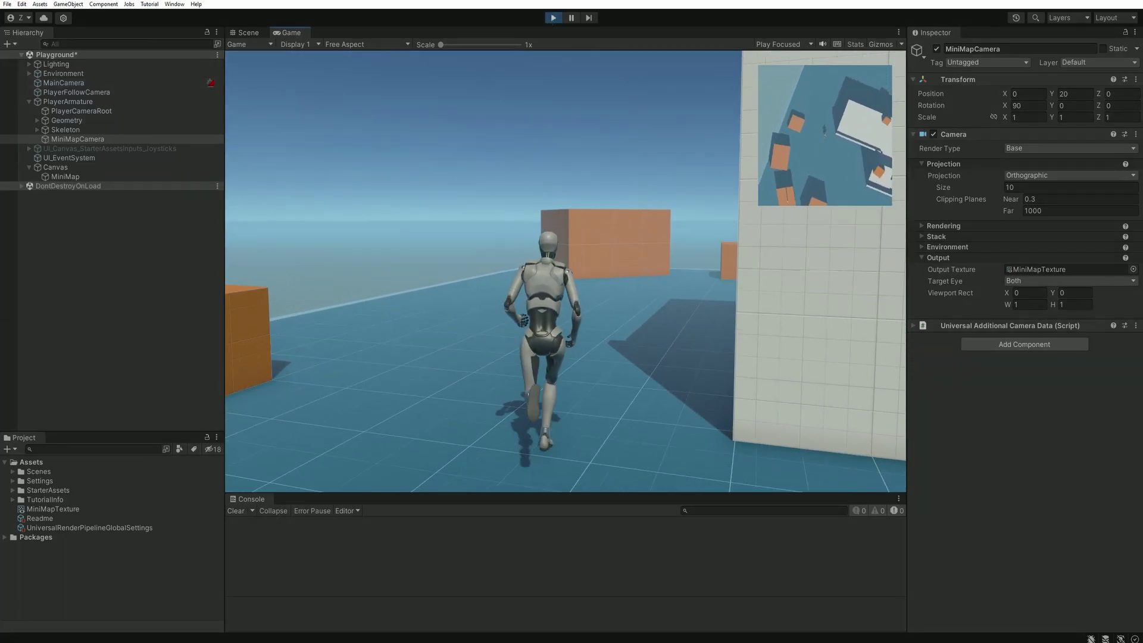
key(w)
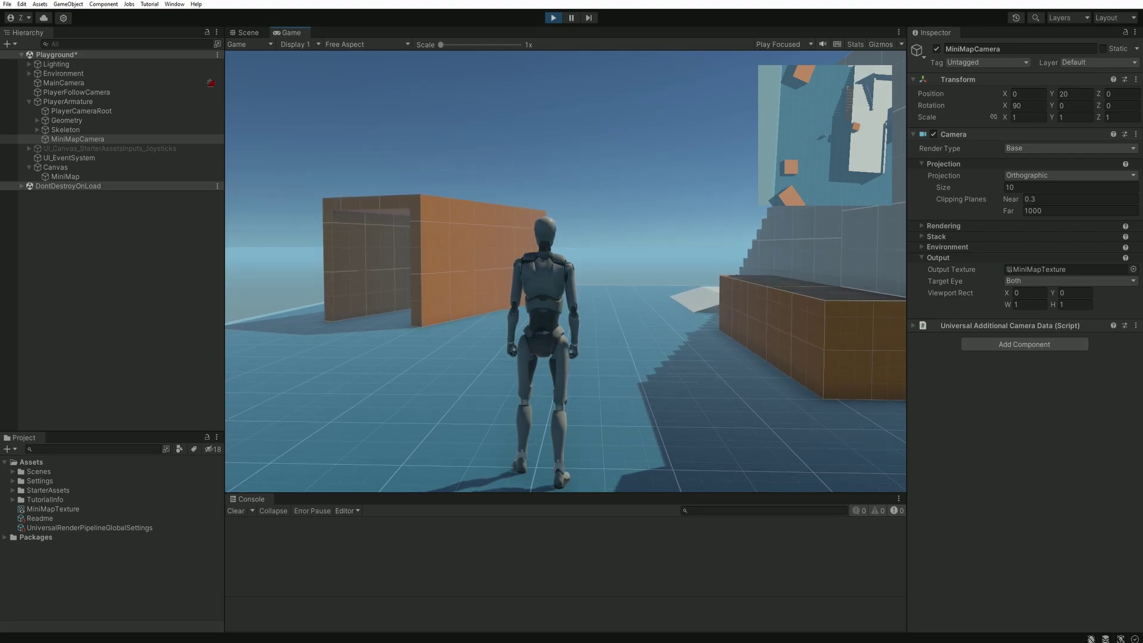
key(w)
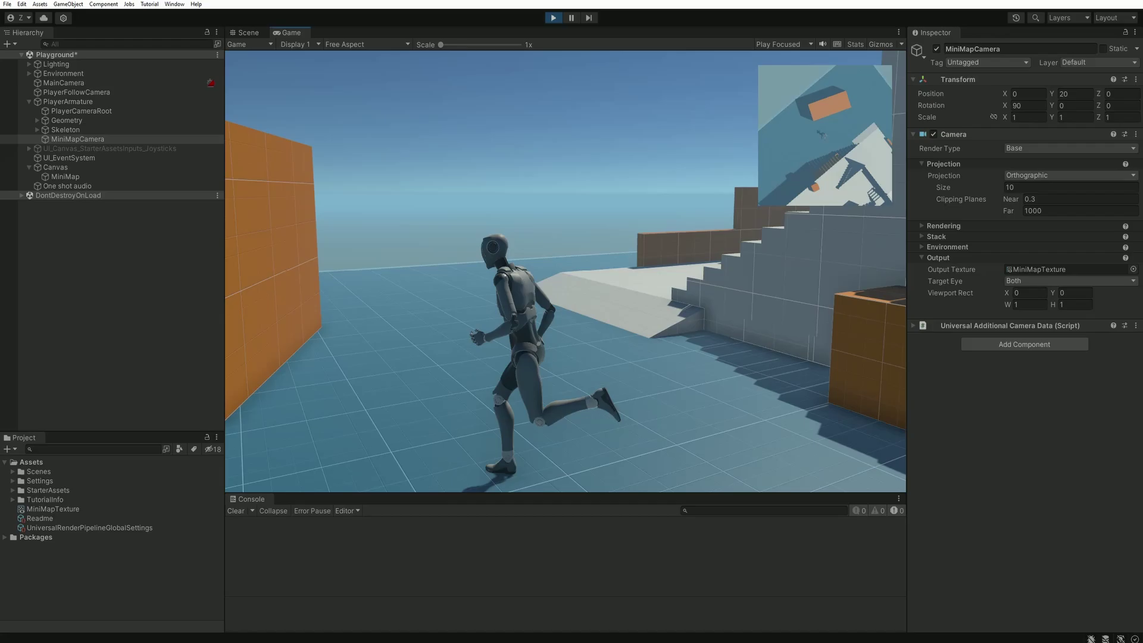
key(w)
key(d)
key(w)
key(a)
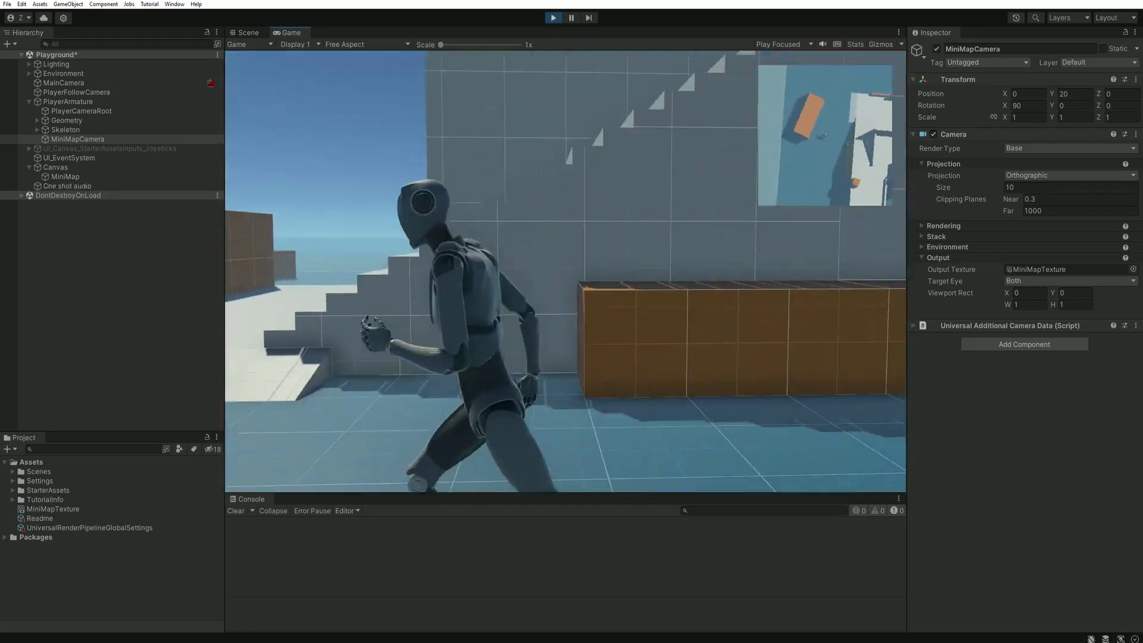
key(d)
key(w)
key(a)
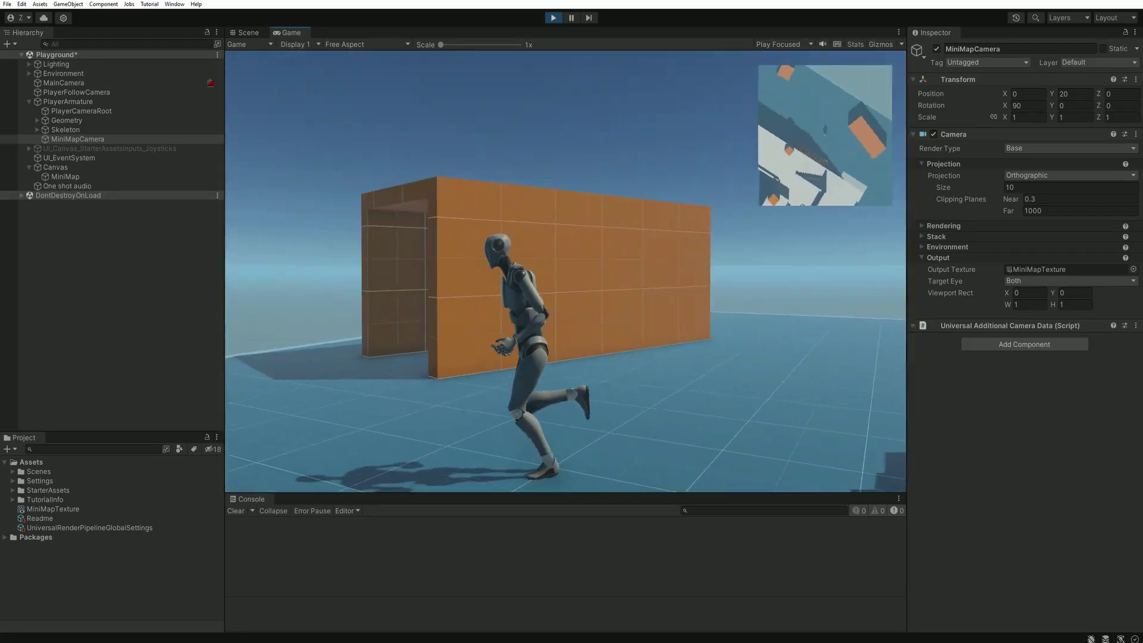
key(w)
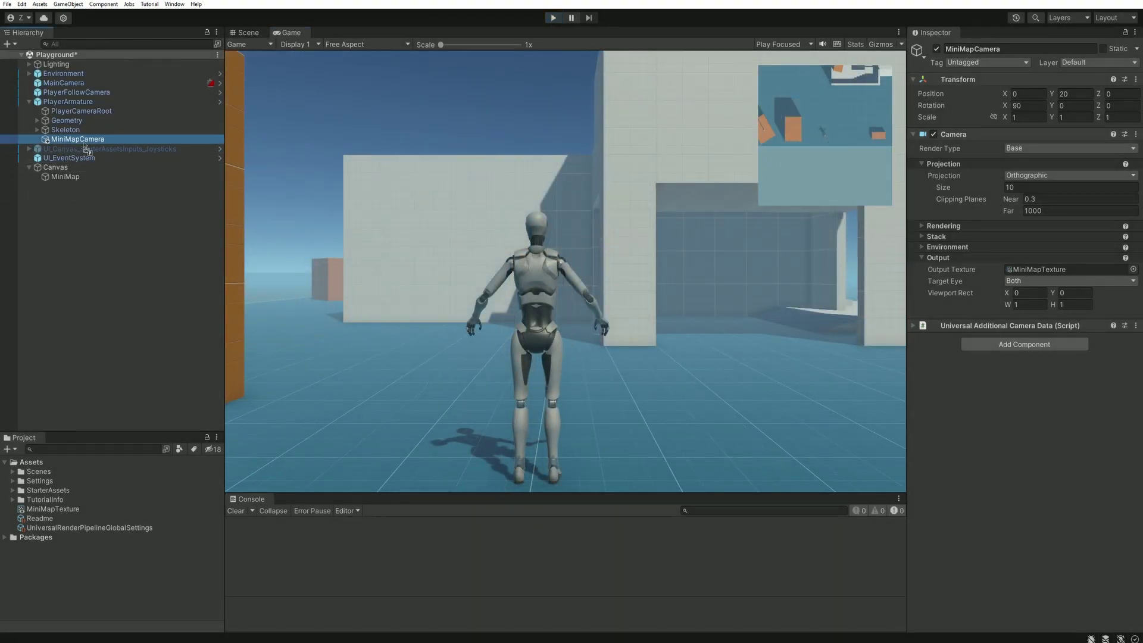
drag(66, 139, 52, 271)
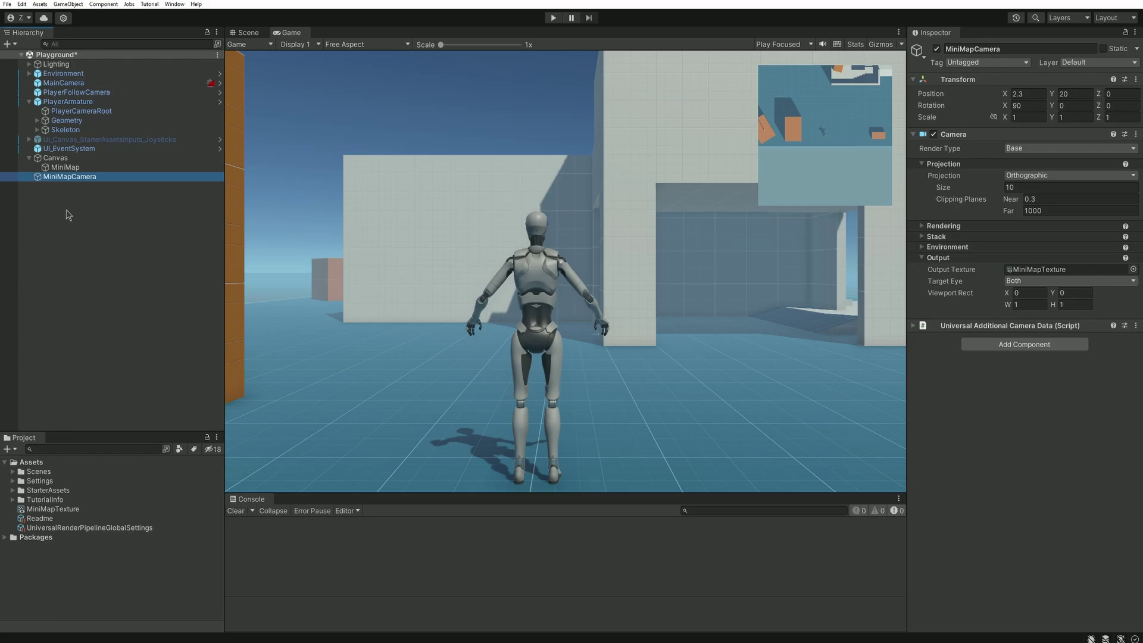
Add a new script component named MiniMap to the MiniMapCamera object
click(1018, 345)
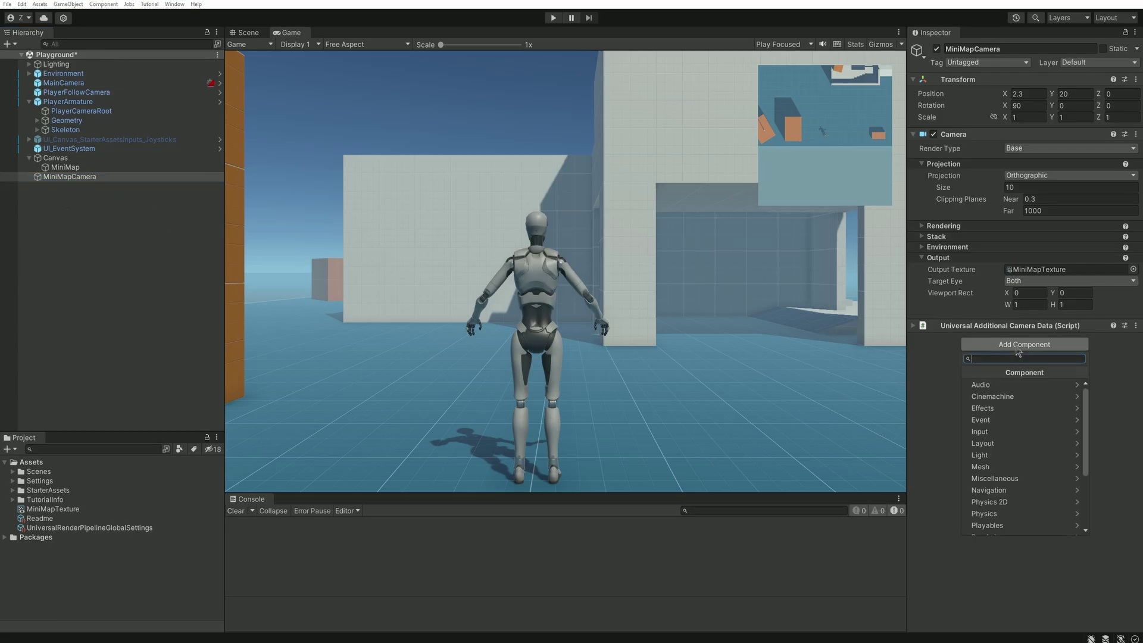
text(MiniMap)
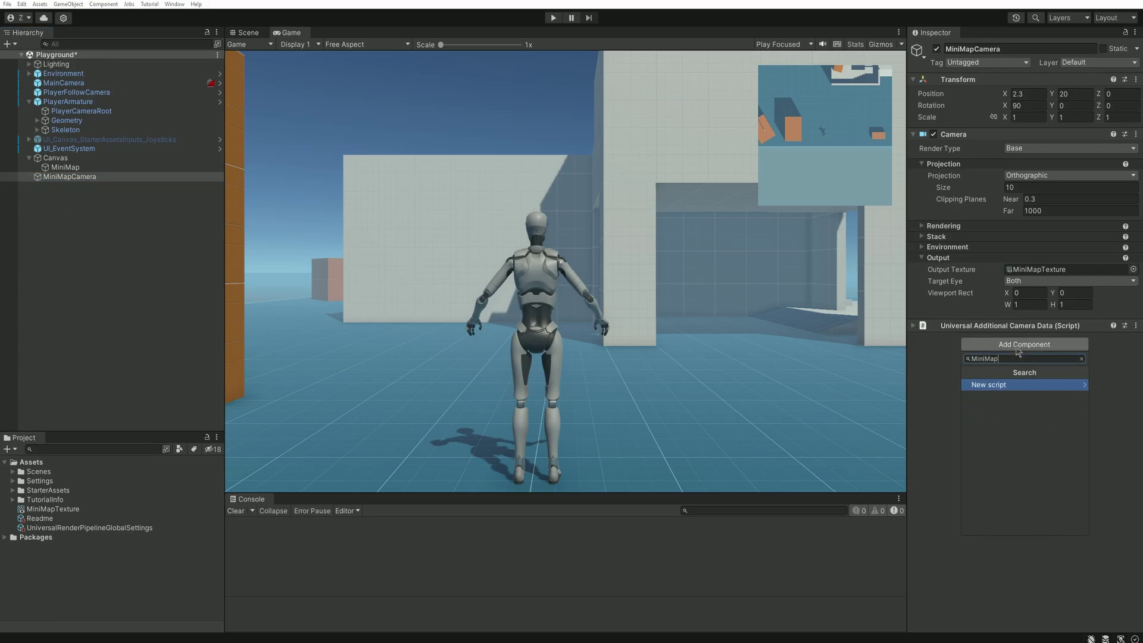
key(Return)
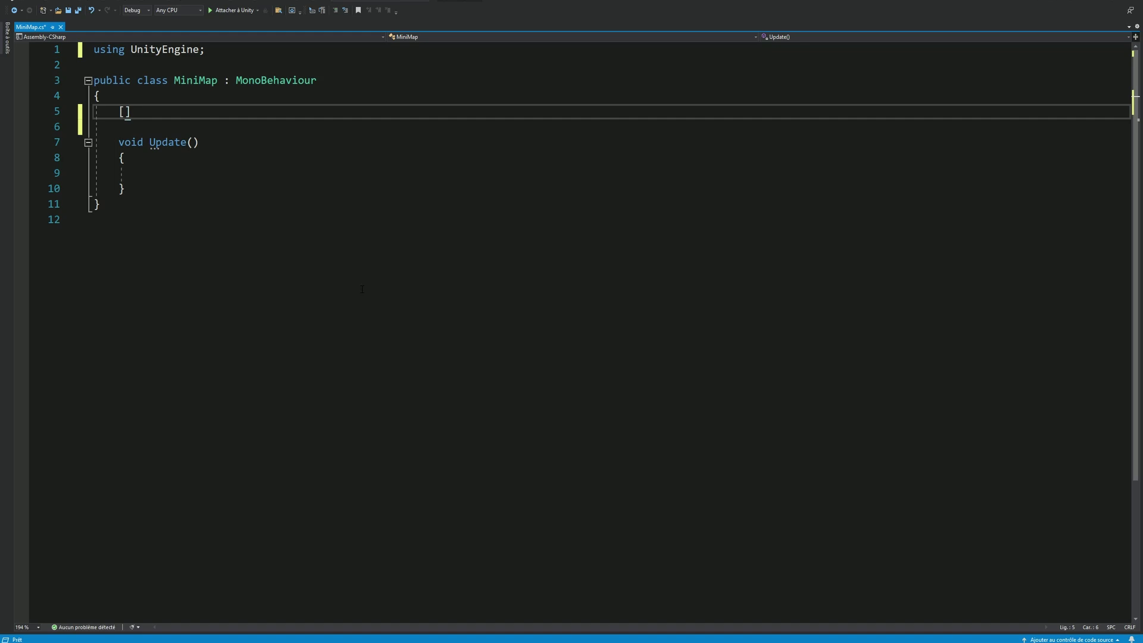
Declare a serialized private Transform field named player in the MiniMap class
text(SerializeField] private Transform play)
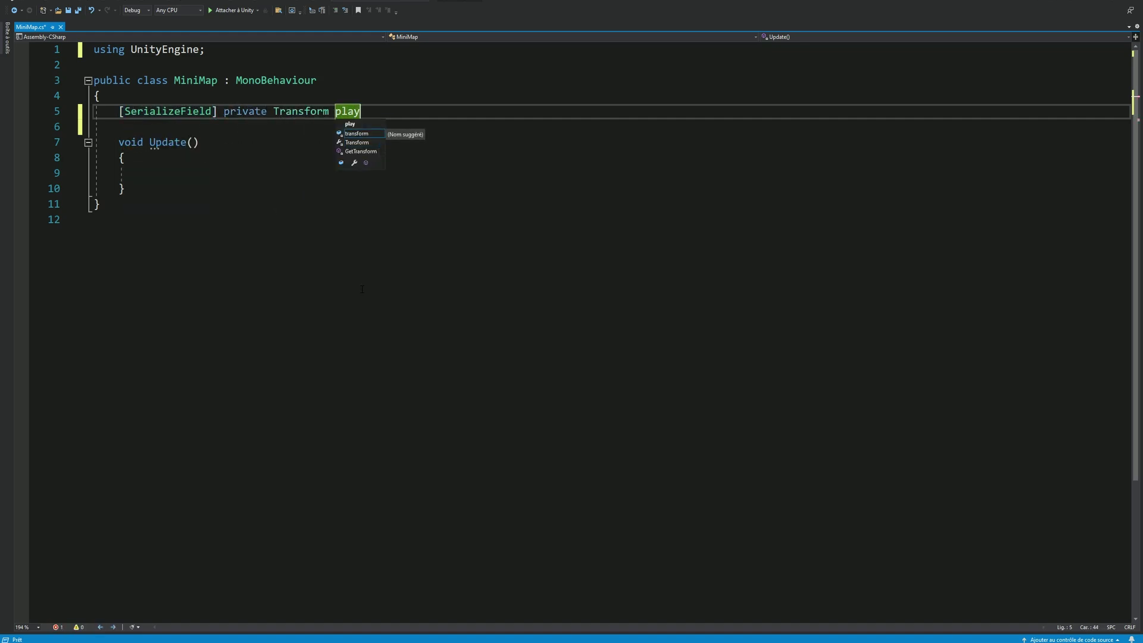
text(er)
In Update, store player.position in a Vector3 newPosition and set newPosition.y to transform.position.y
text(P)
text(ositi)
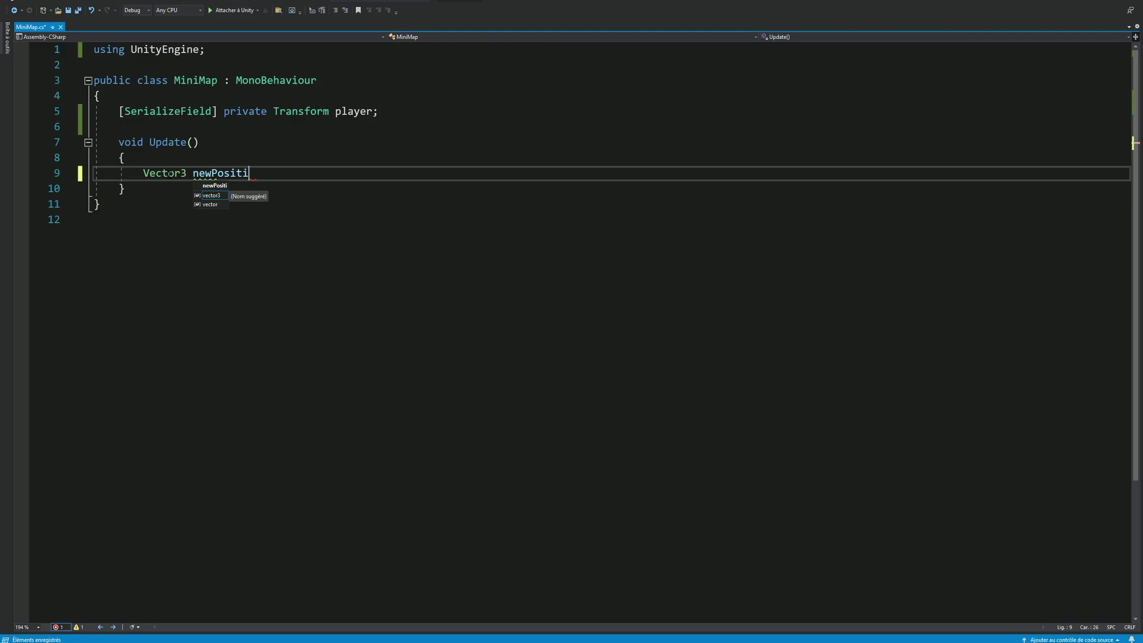
text(on = player.)
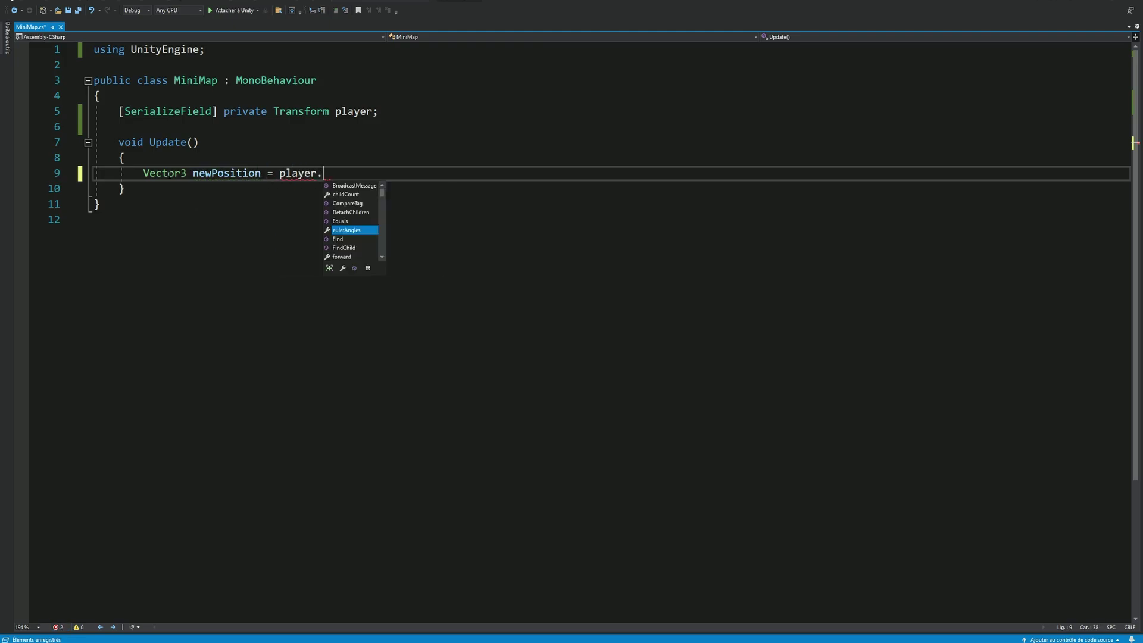
text(position;)
key(Return)
text(new)
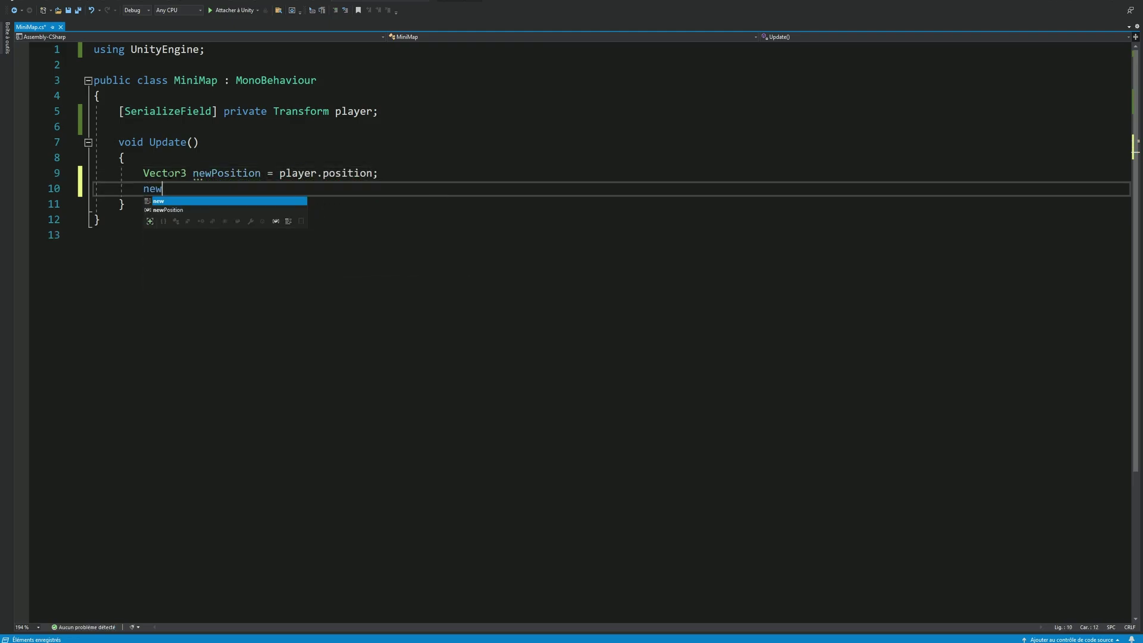
text(Position.y = )
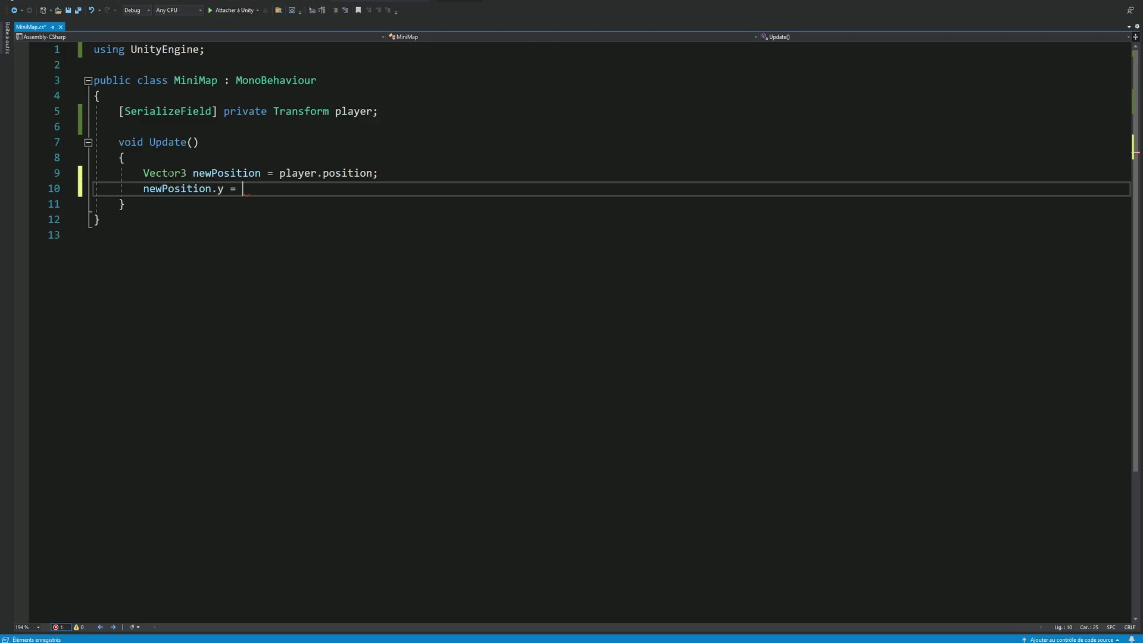
text(transform.position.y;)
Finish Update by assigning newPosition to transform.position, and save the script
key(Return)
text(transform)
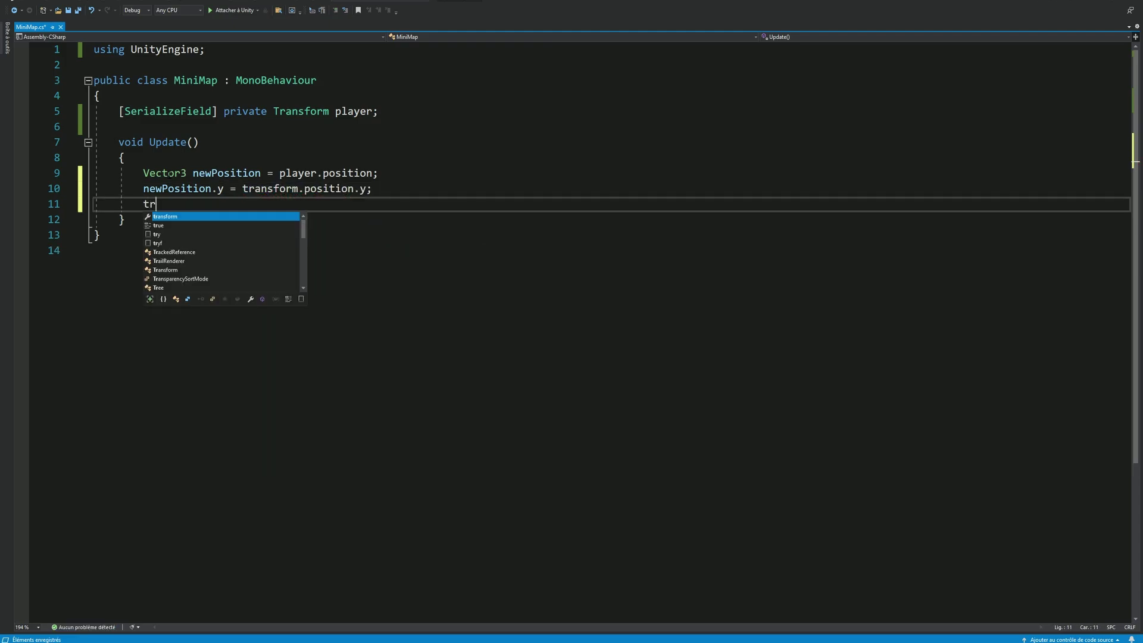
text(.position)
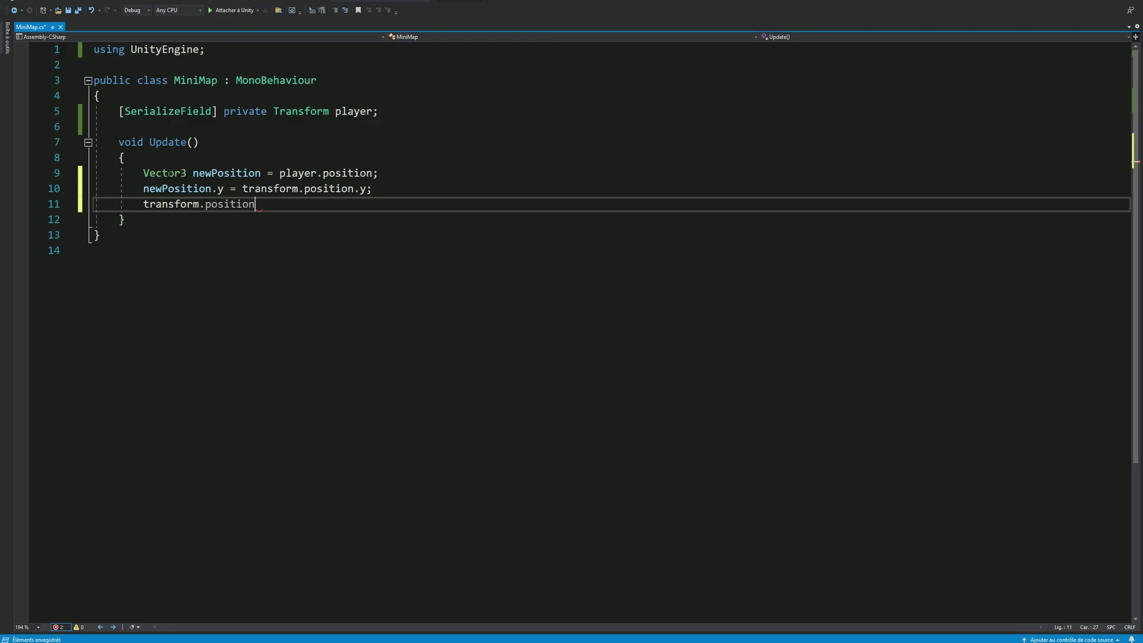
text( = newPosition;)
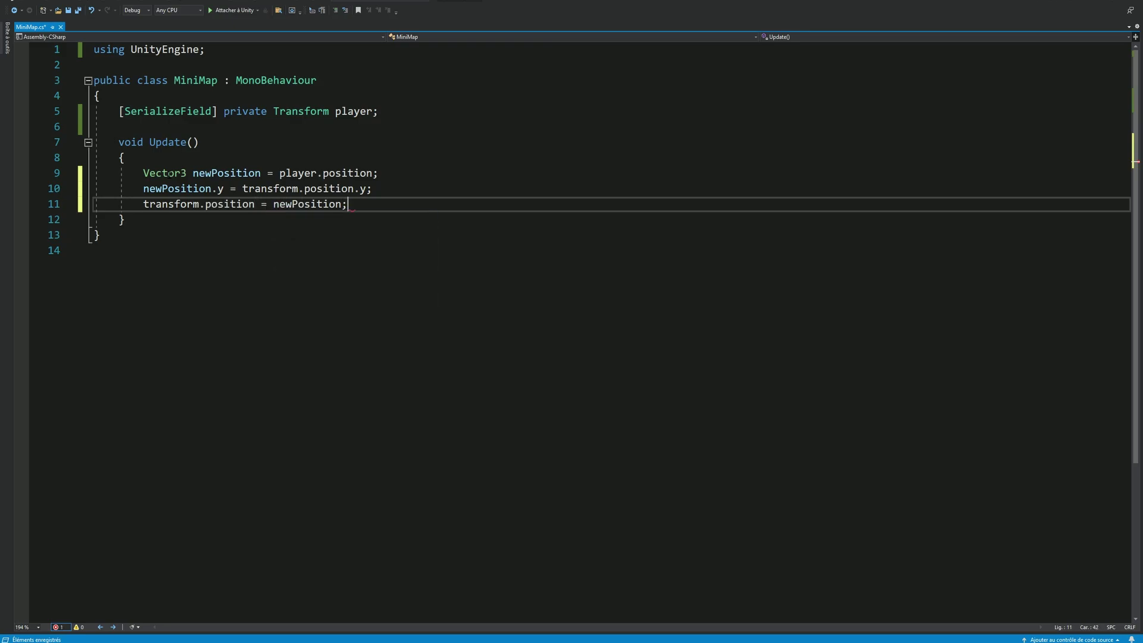
key(ctrl+s)
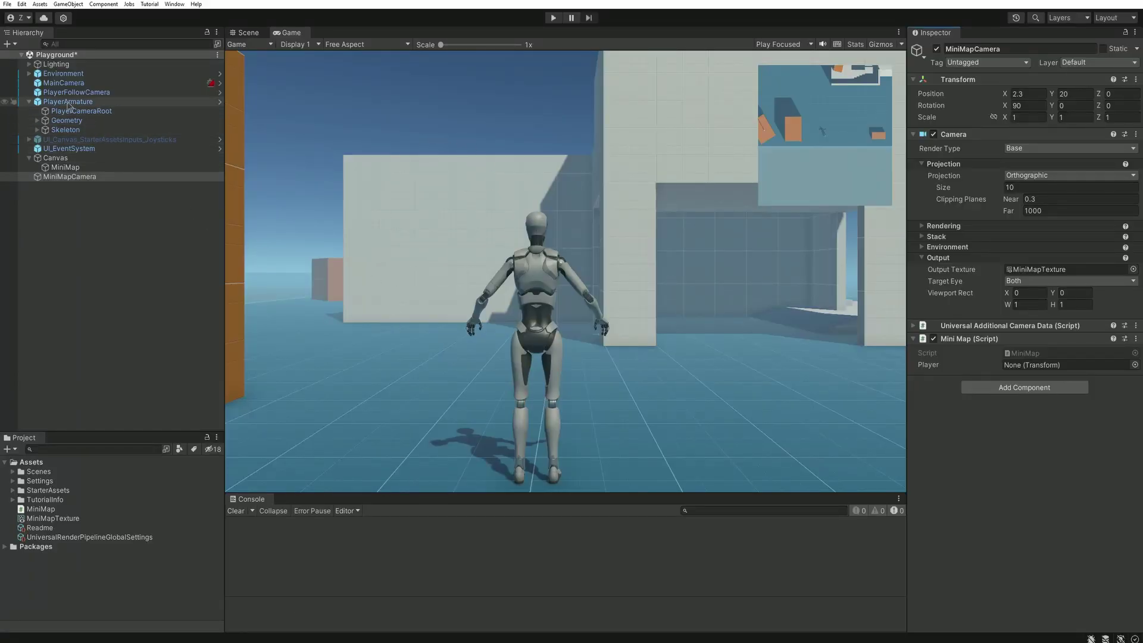
Assign PlayerArmature as the Player reference of MiniMapCamera's Mini Map script
drag(68, 102, 370, 174)
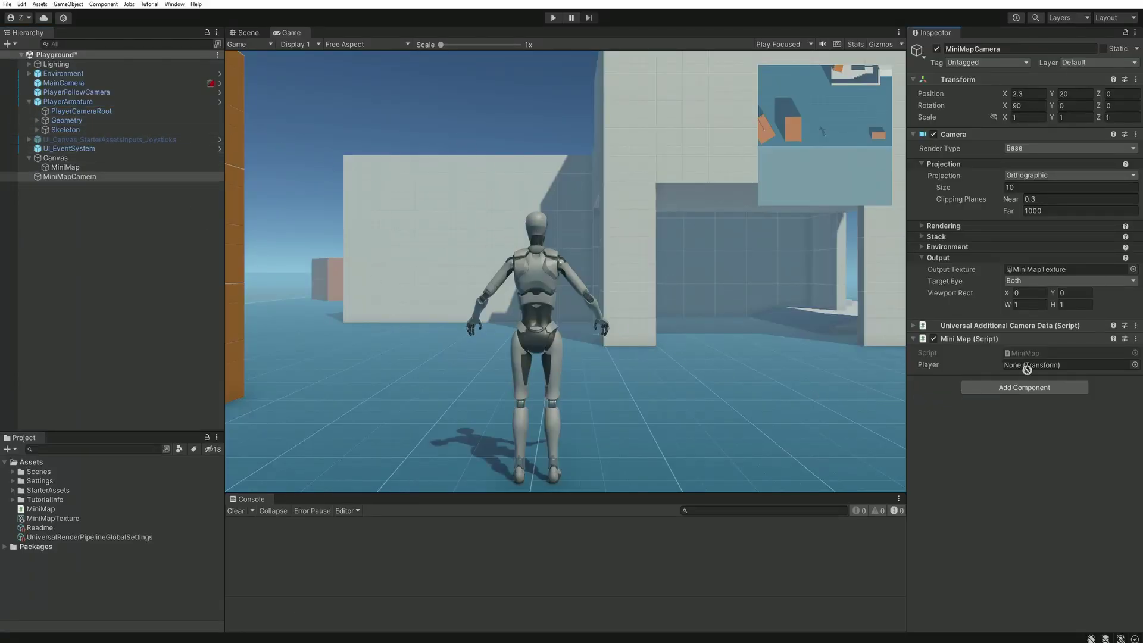
drag(1027, 369, 1032, 370)
Play-test the scene by running the character around and through the building to check how the minimap follows, and stop play mode
key(ctrl+p)
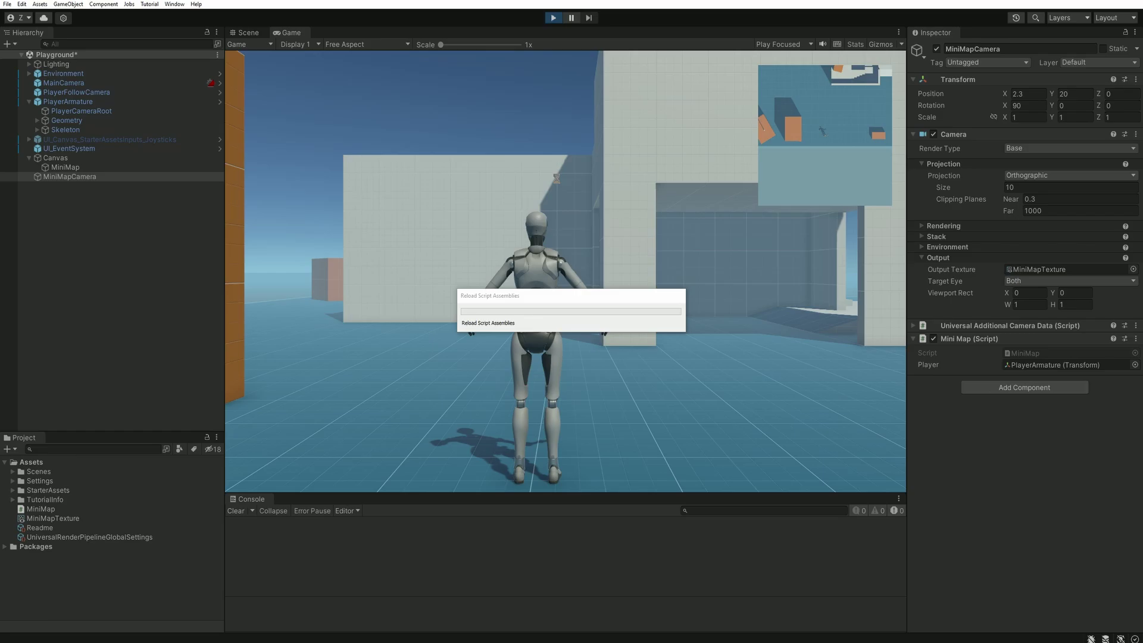
key(w)
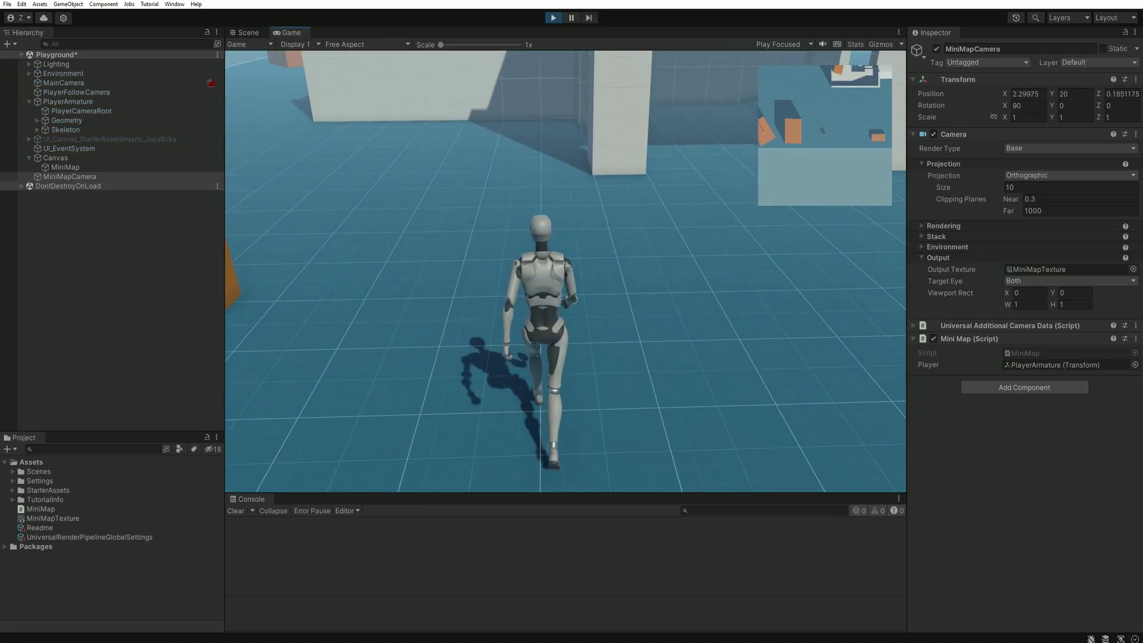
key(w)
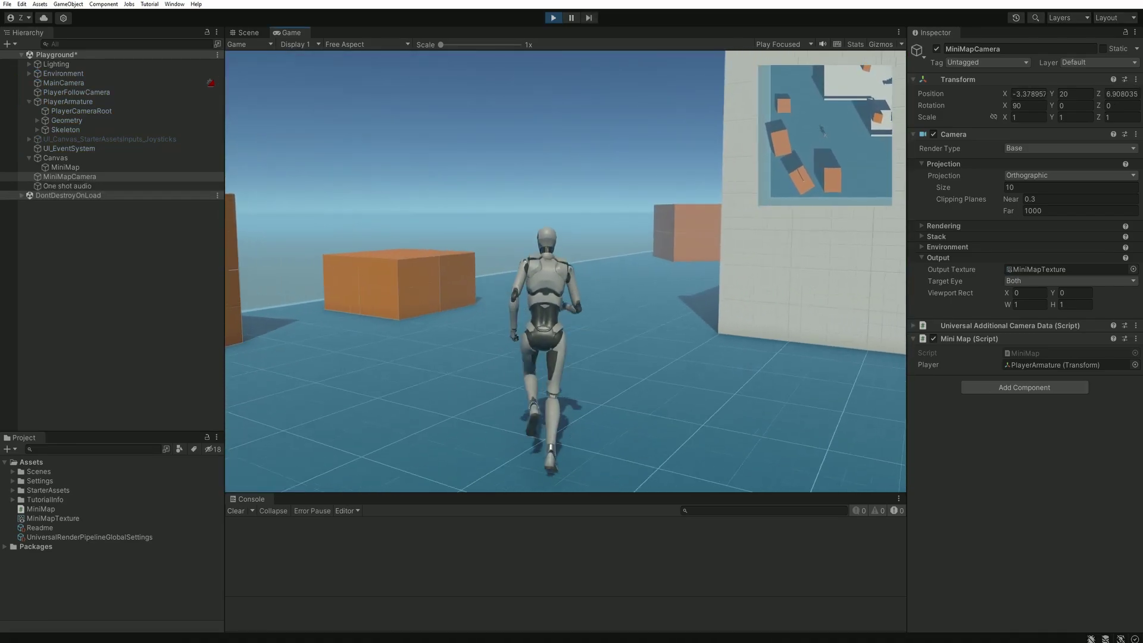
key(w)
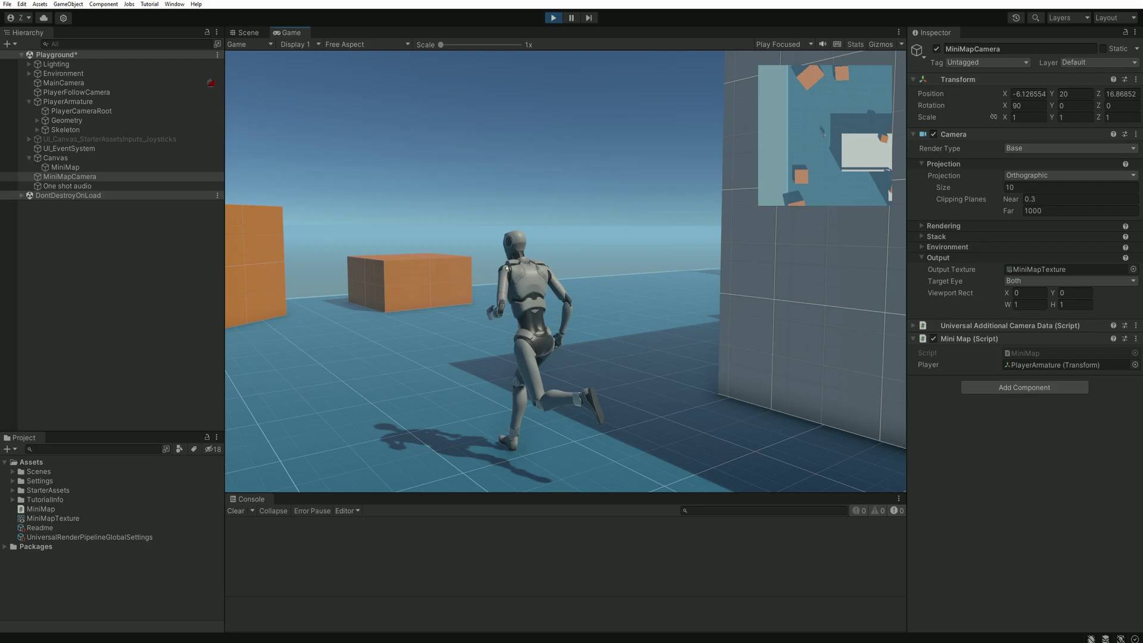
key(w)
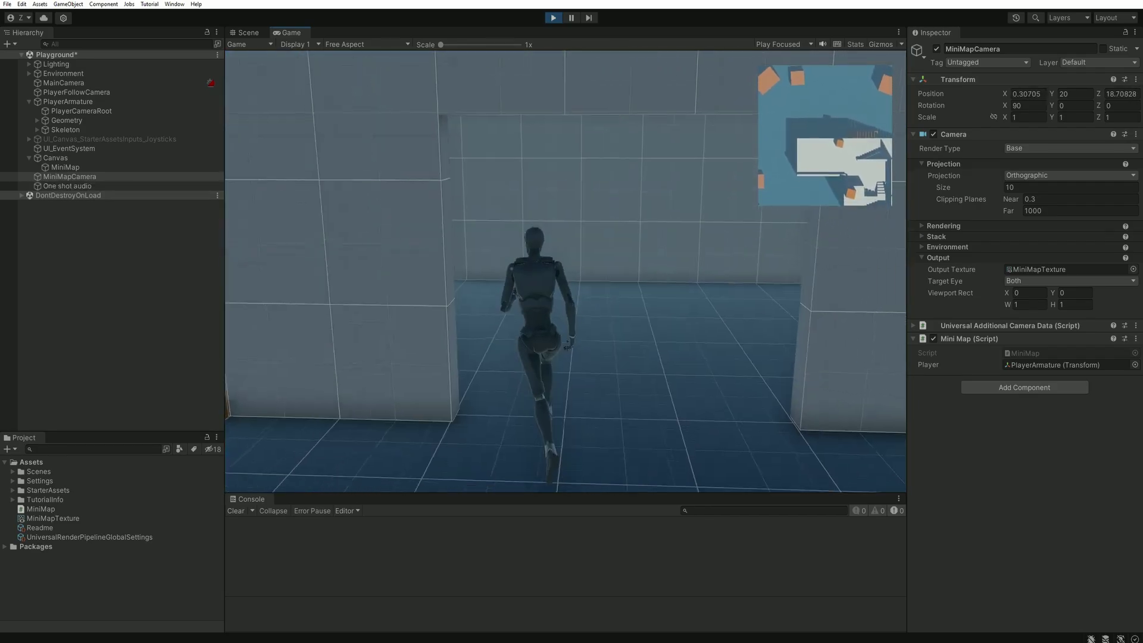
key(w)
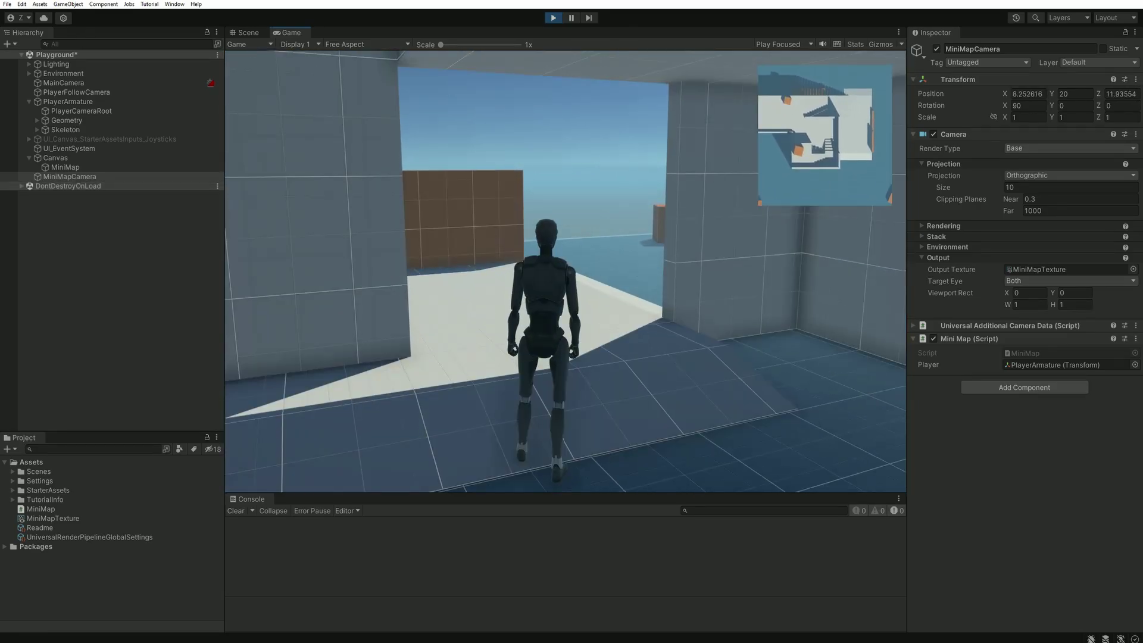
key(w)
key(w)
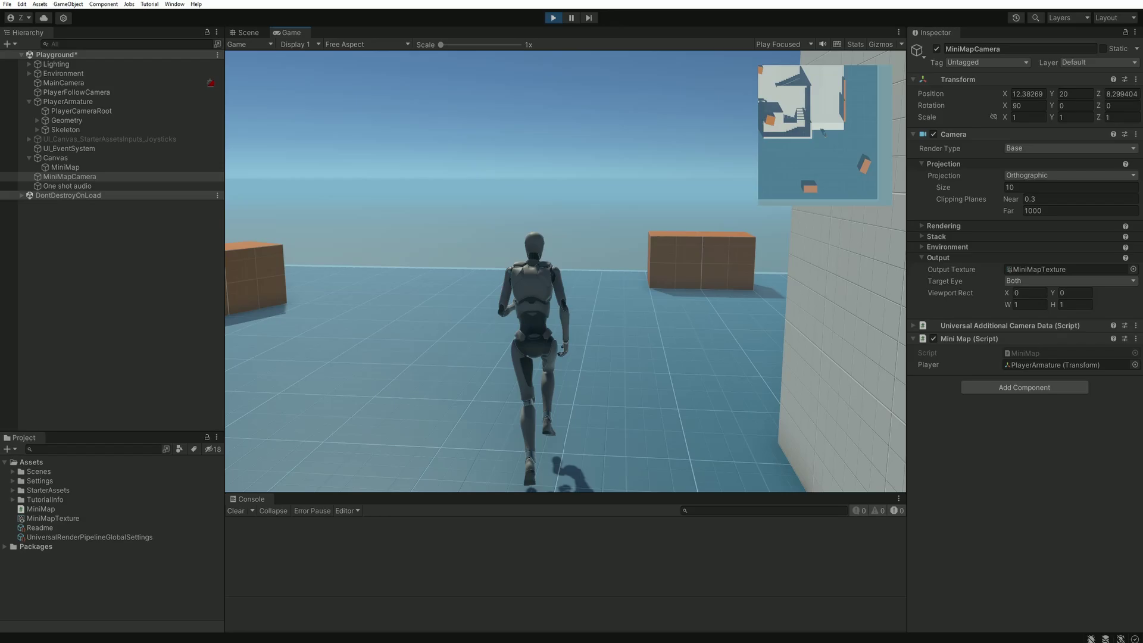
key(w)
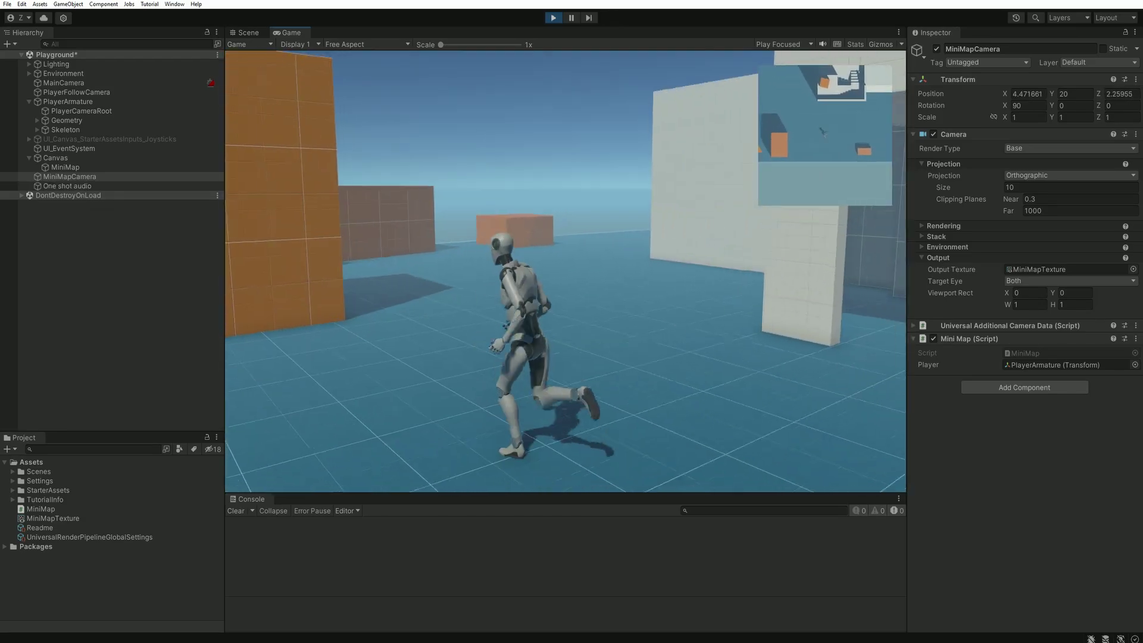
key(s)
key(w)
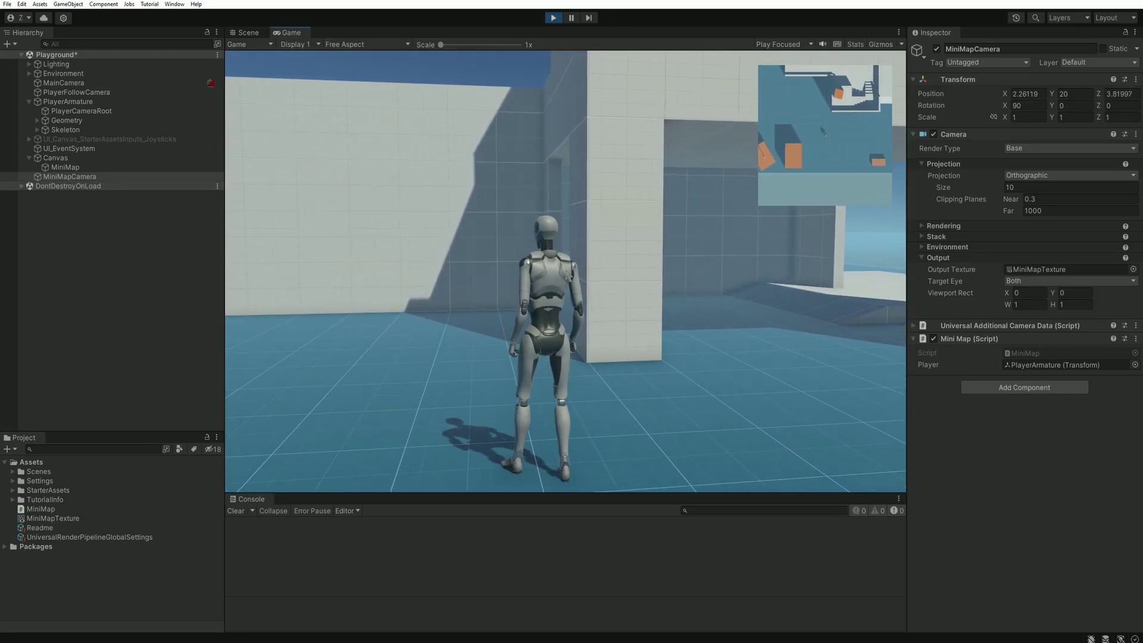
key(Escape)
click(553, 18)
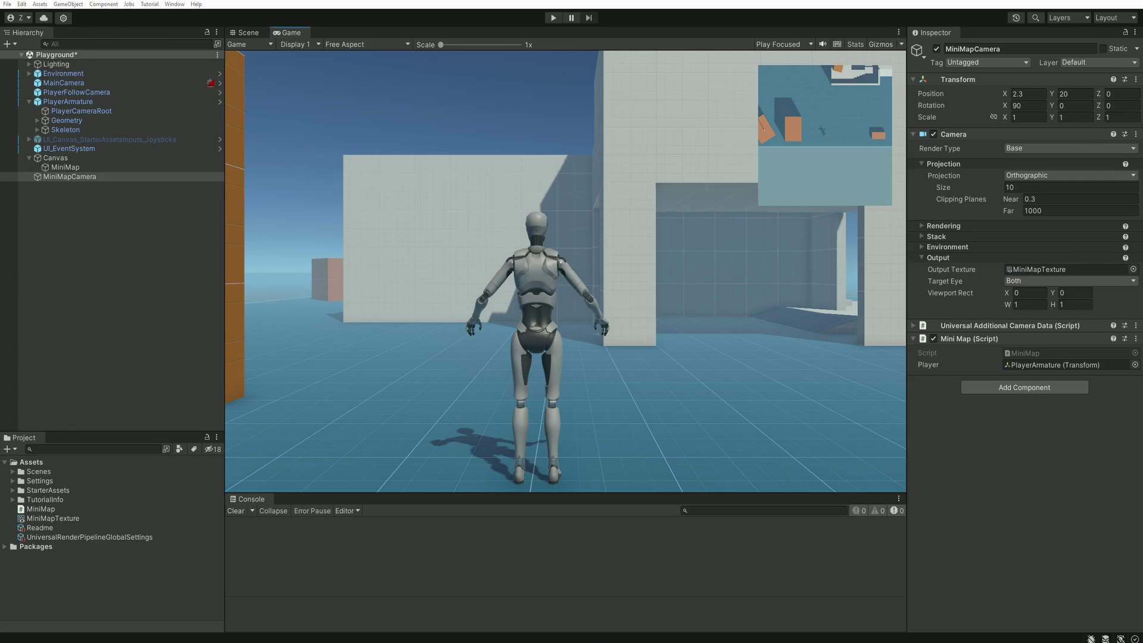
Preview CircleMask.png from the Minimap download folder in File Explorer and import it into the project's Assets folder
drag(1142, 280, 652, 230)
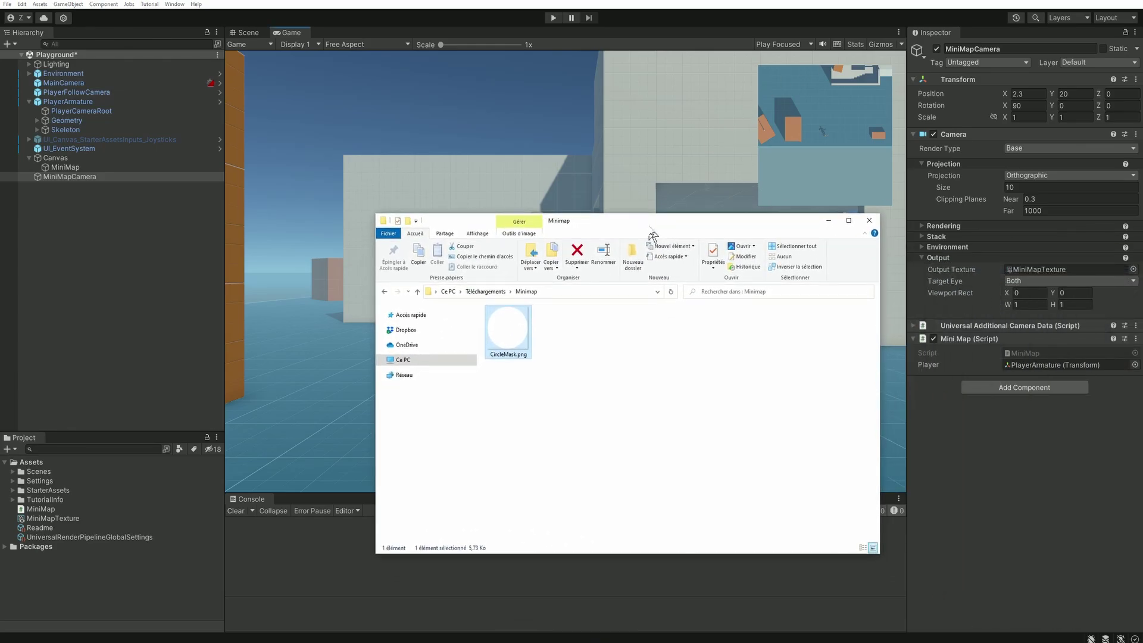
double_click(512, 346)
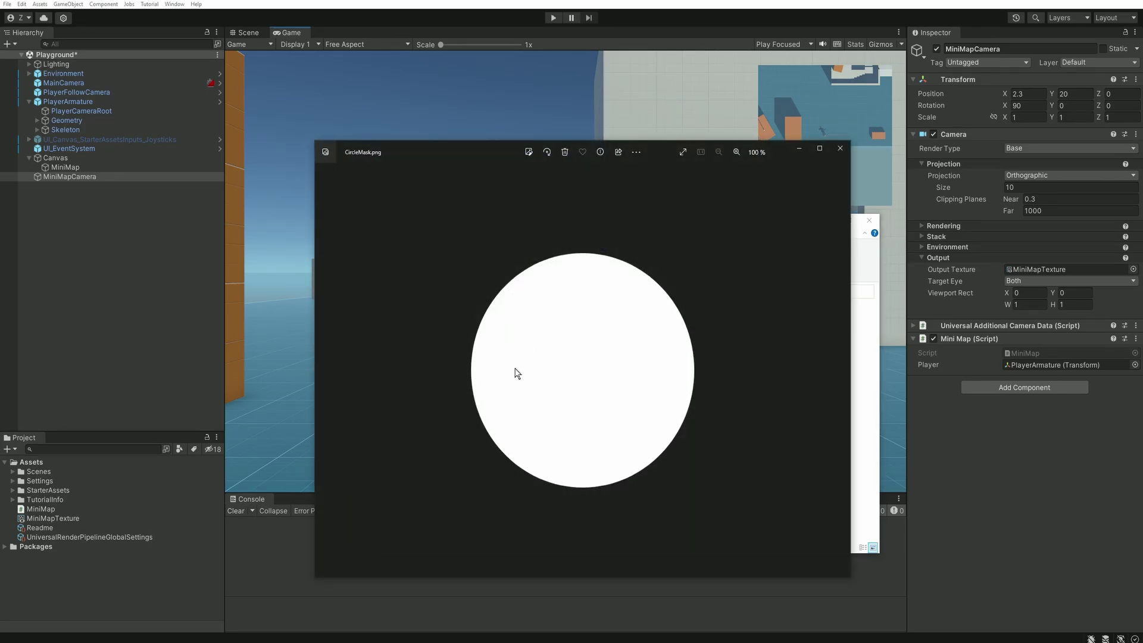
drag(499, 155, 452, 180)
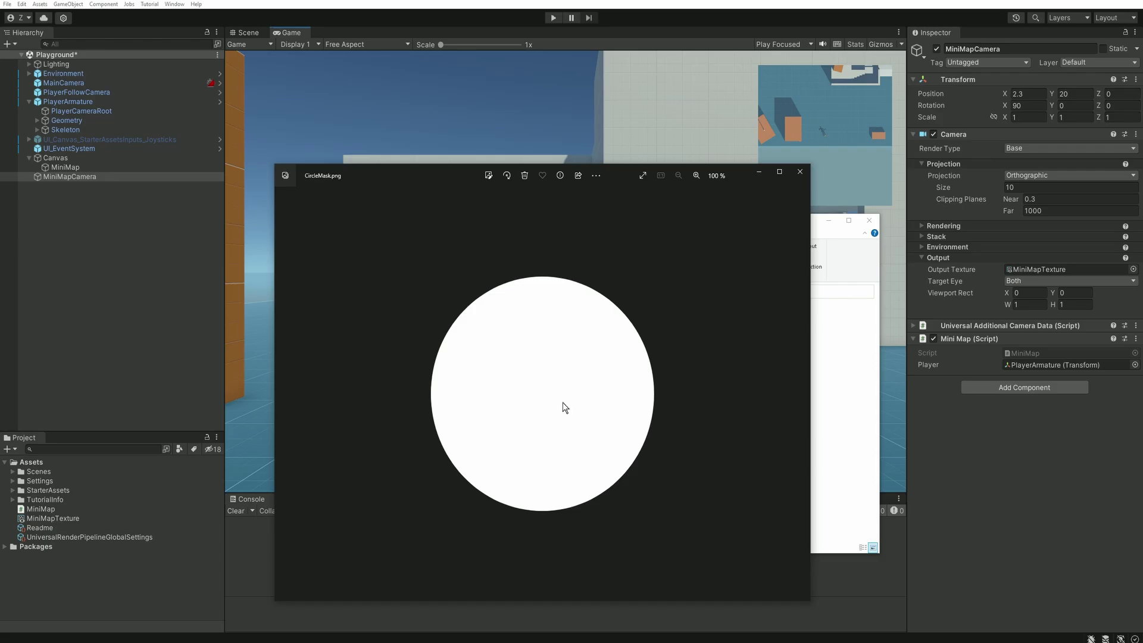
key(alt+F4)
drag(508, 331, 420, 420)
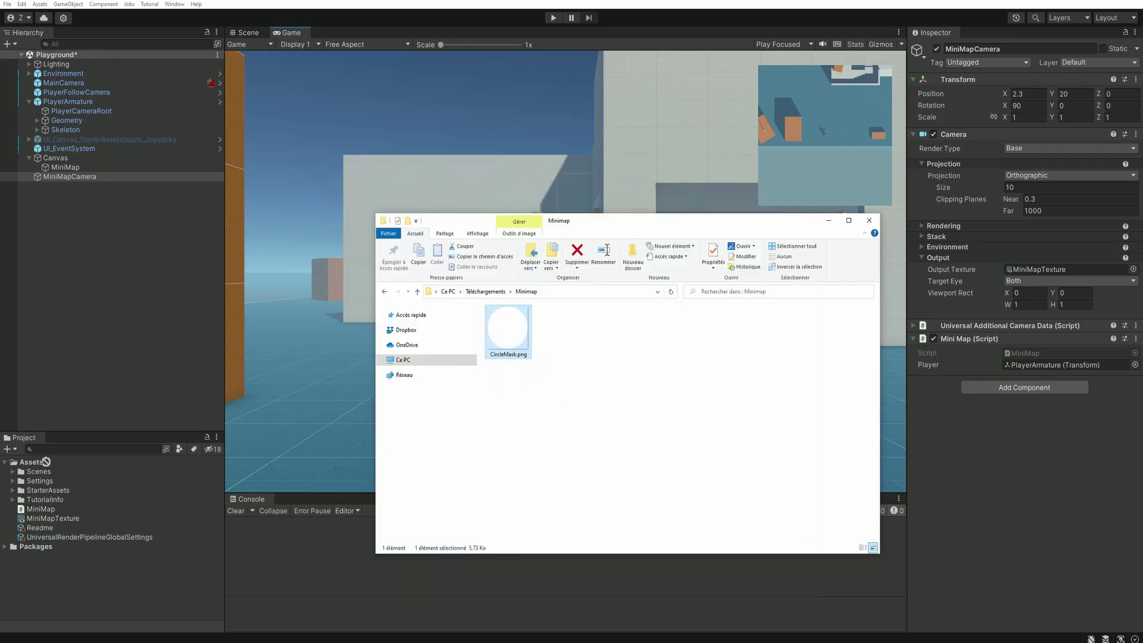
drag(45, 463, 35, 468)
Set the CircleMask texture type to Sprite (2D and UI), check its advanced import settings, and apply them
click(41, 511)
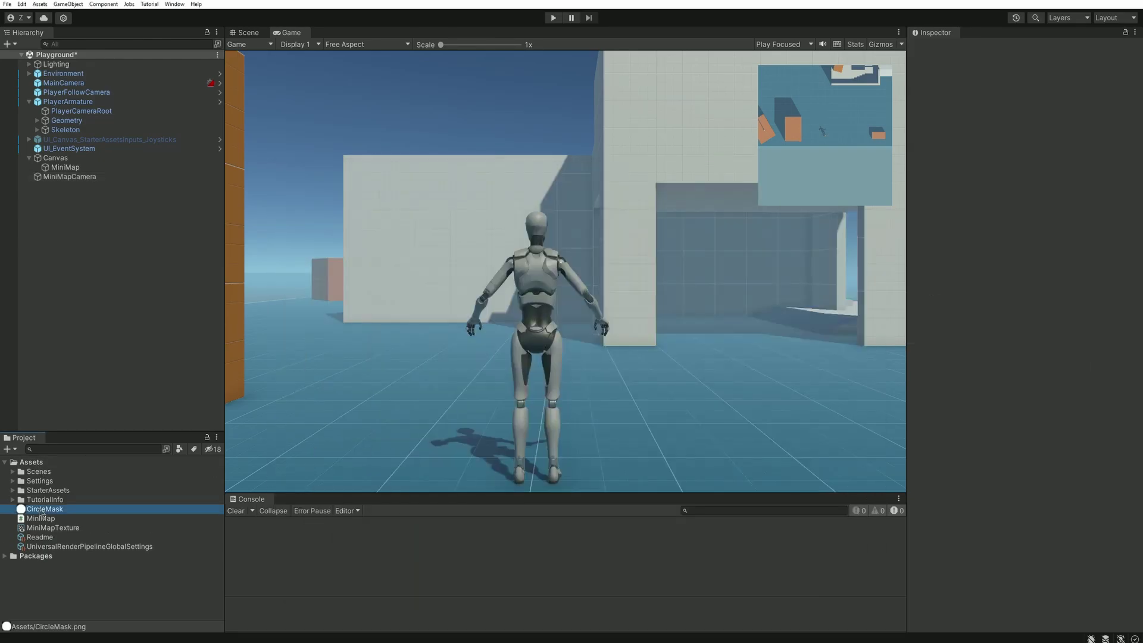
click(1035, 87)
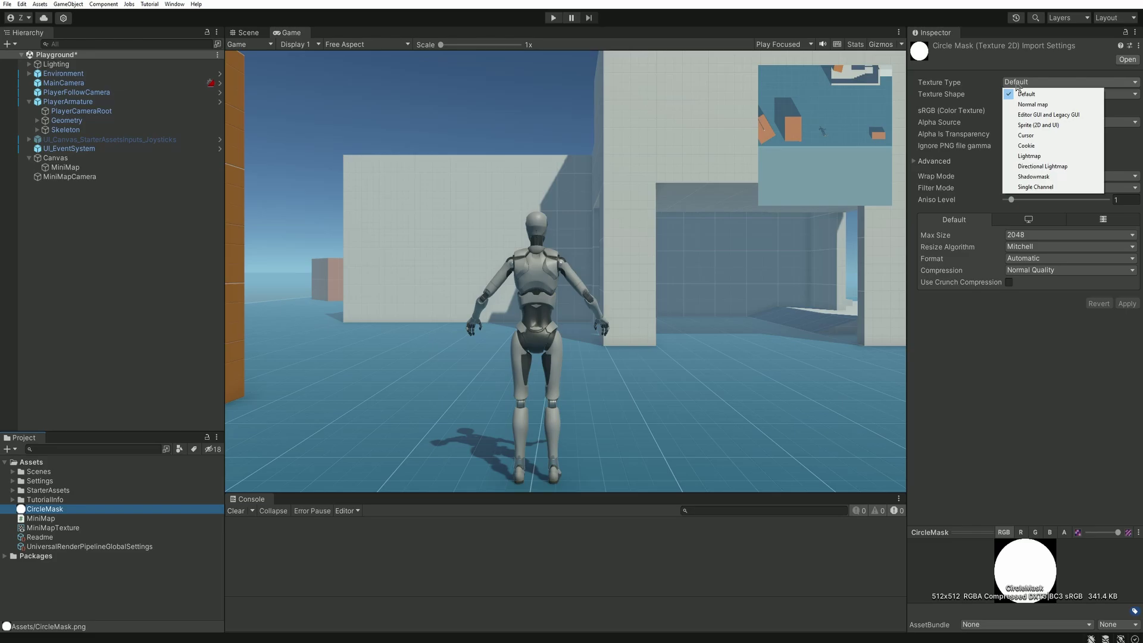
click(1054, 126)
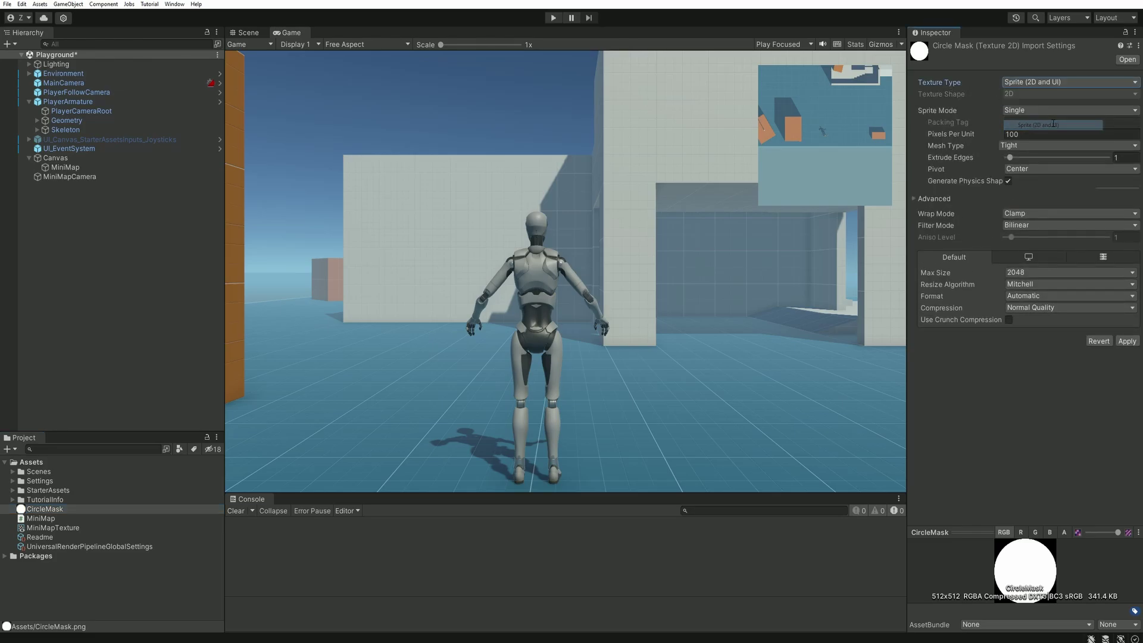
click(934, 209)
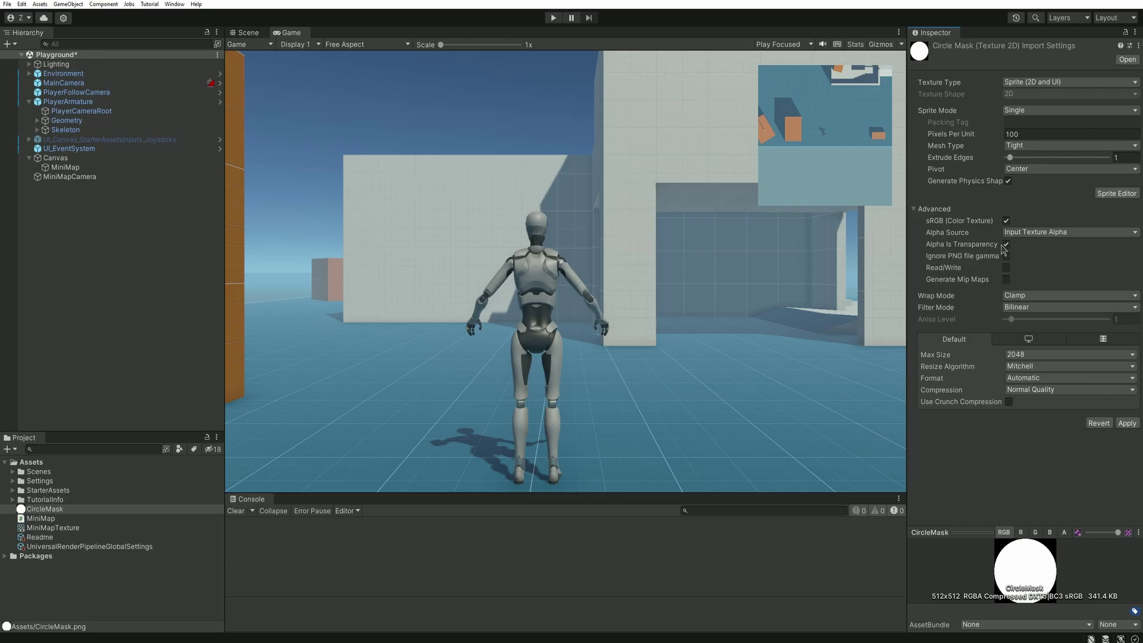
click(1127, 424)
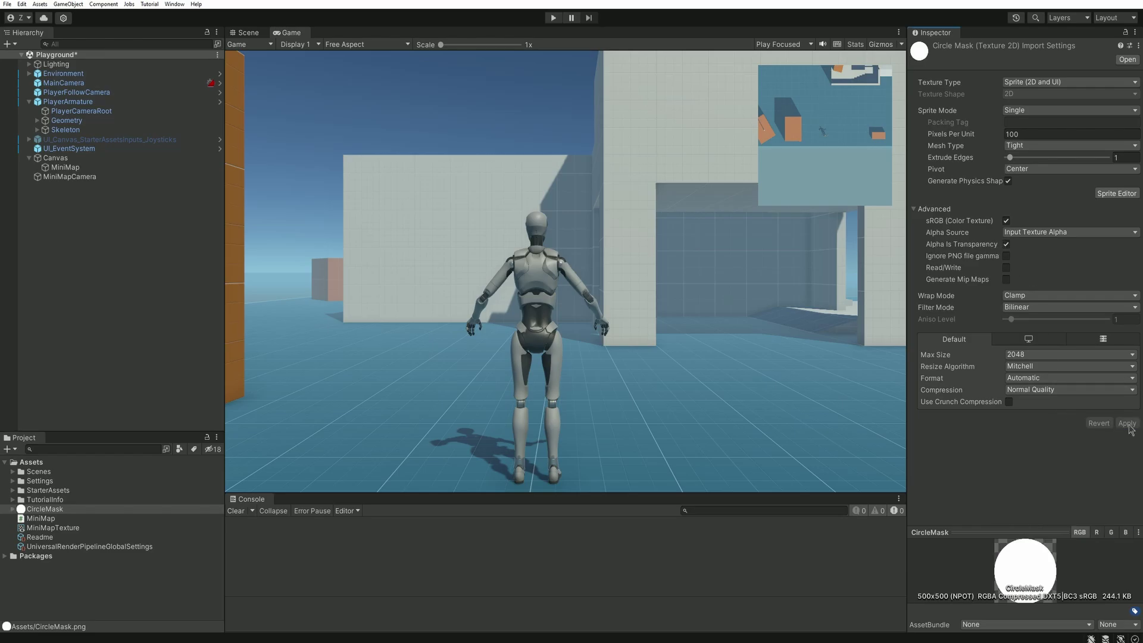
Show the scene view and add a UI Image as a child of the Canvas
click(248, 34)
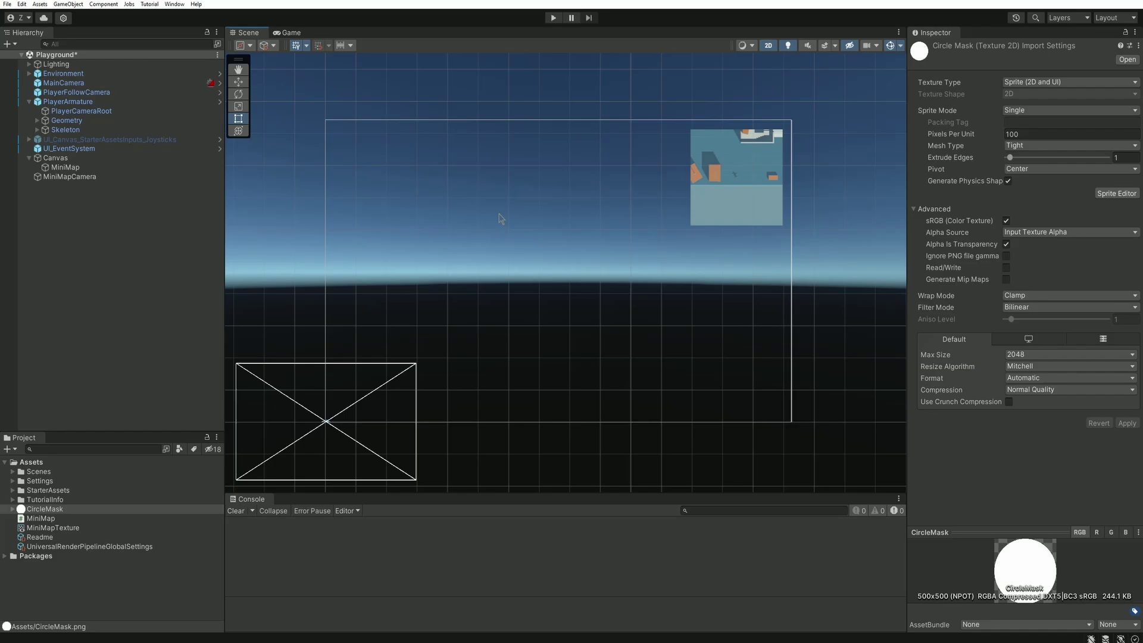
scroll(807, 125, up, 3)
right_click(53, 158)
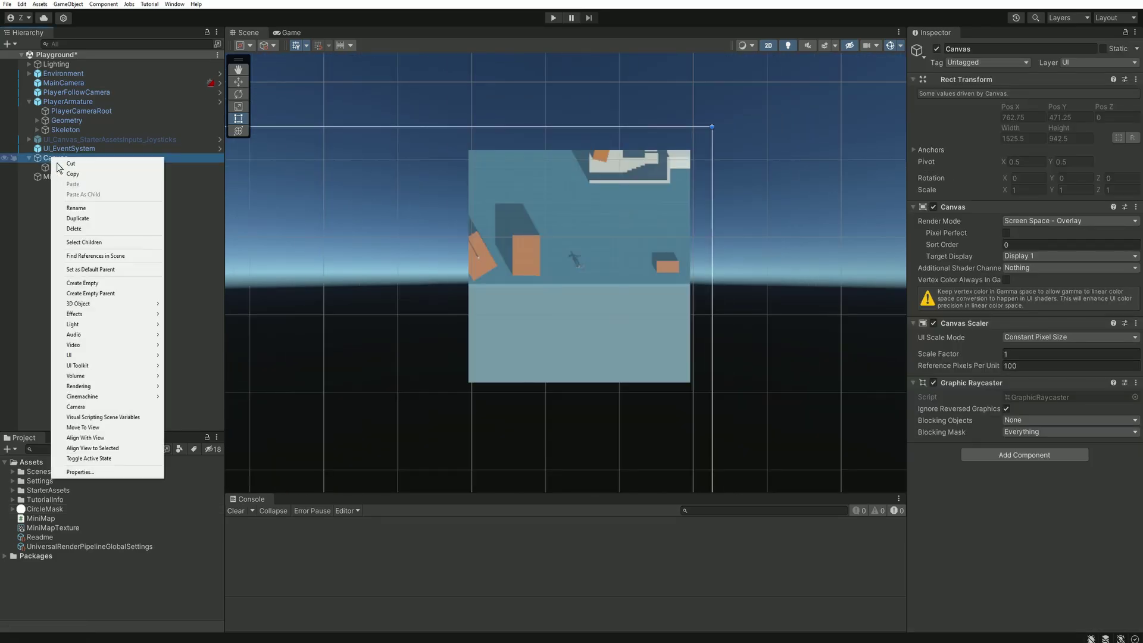
mouse_move(92, 361)
click(196, 355)
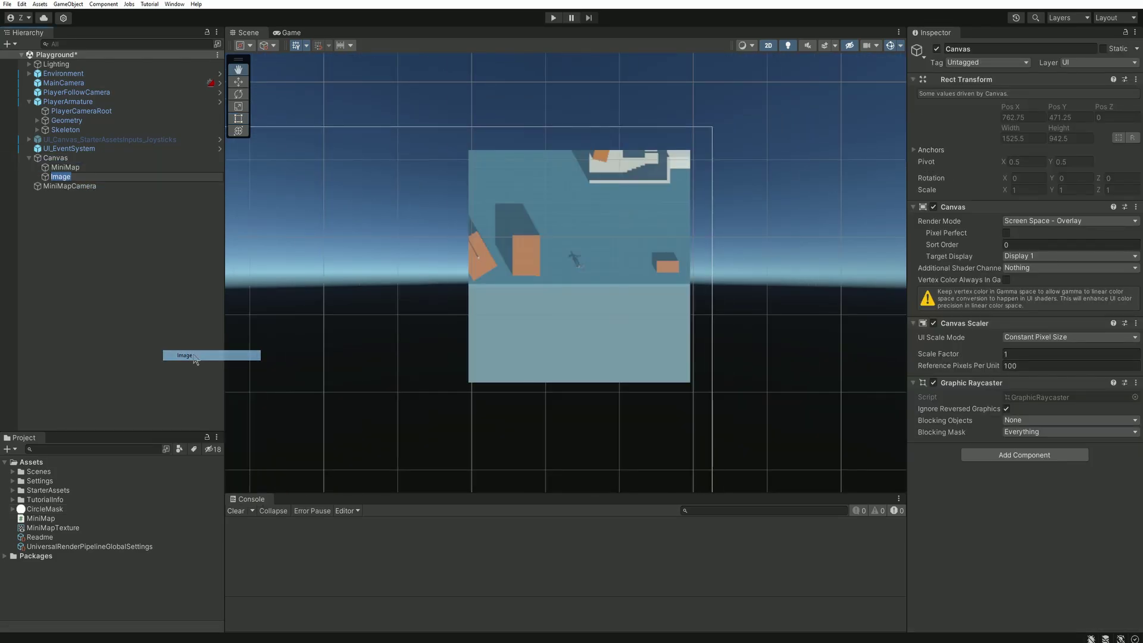
Move and stretch the new Image to cover the minimap square, with a width and height of 300
scroll(388, 296, down, 5)
middle_drag(388, 297, 549, 229)
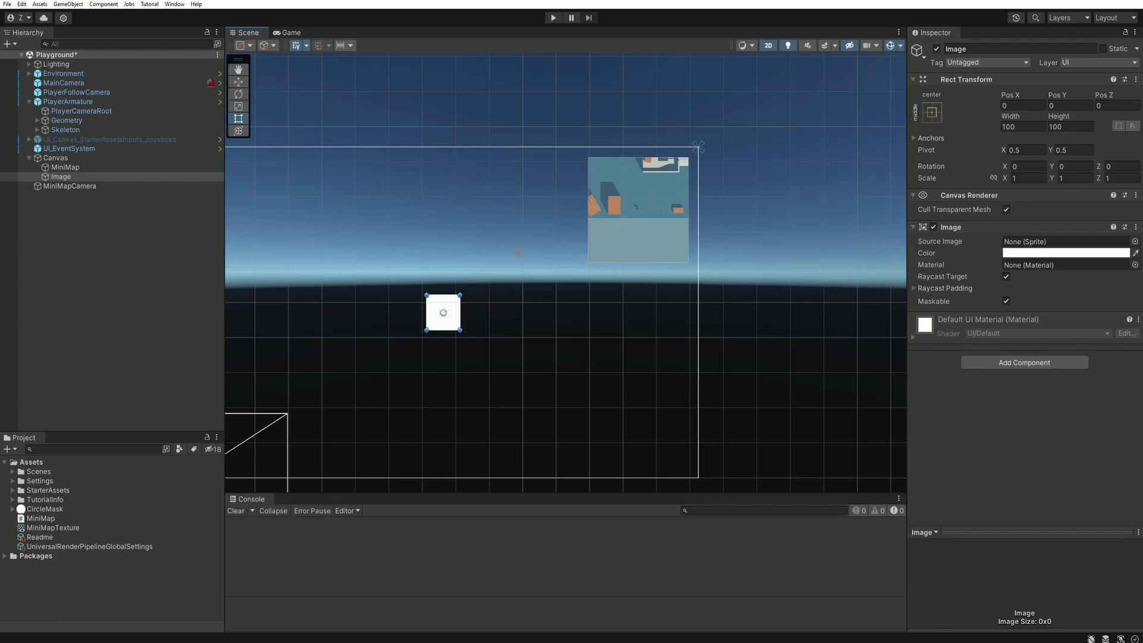
middle_drag(438, 295, 441, 310)
scroll(492, 291, up, 3)
drag(450, 339, 630, 277)
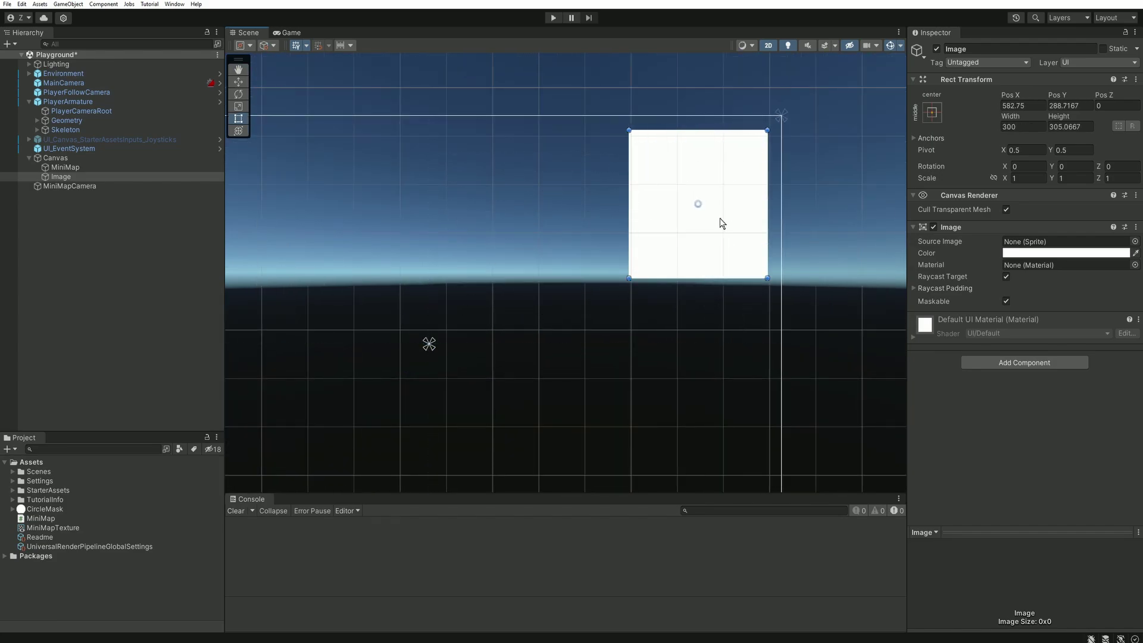
click(1068, 127)
text(300)
key(Return)
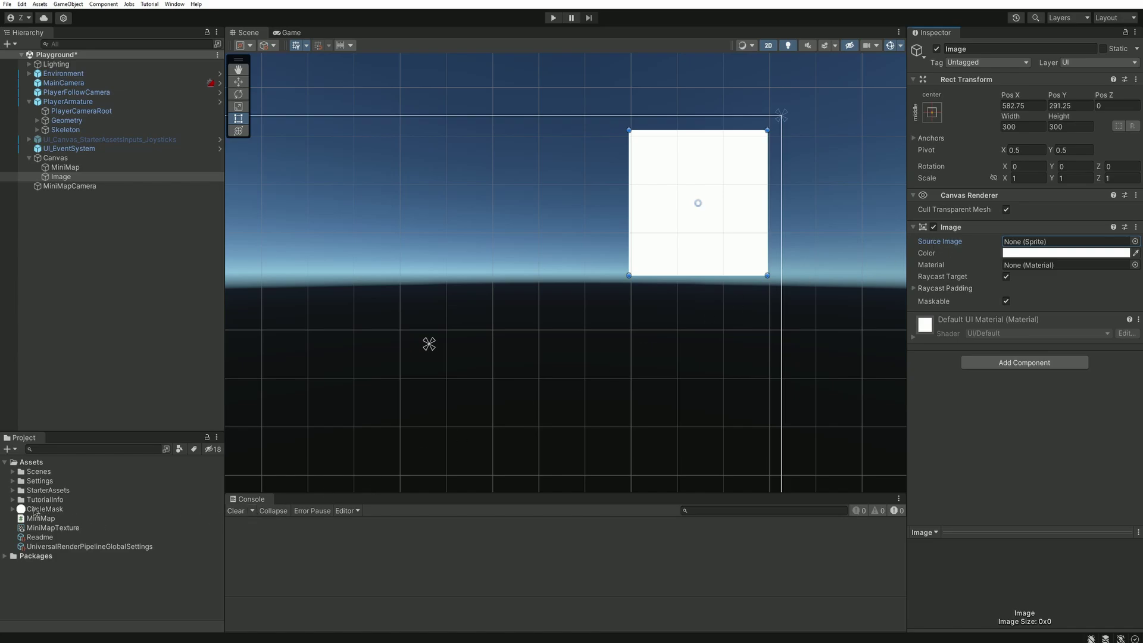
Assign the CircleMask sprite as the Image's source and add a Mask component to it
drag(35, 512, 1037, 245)
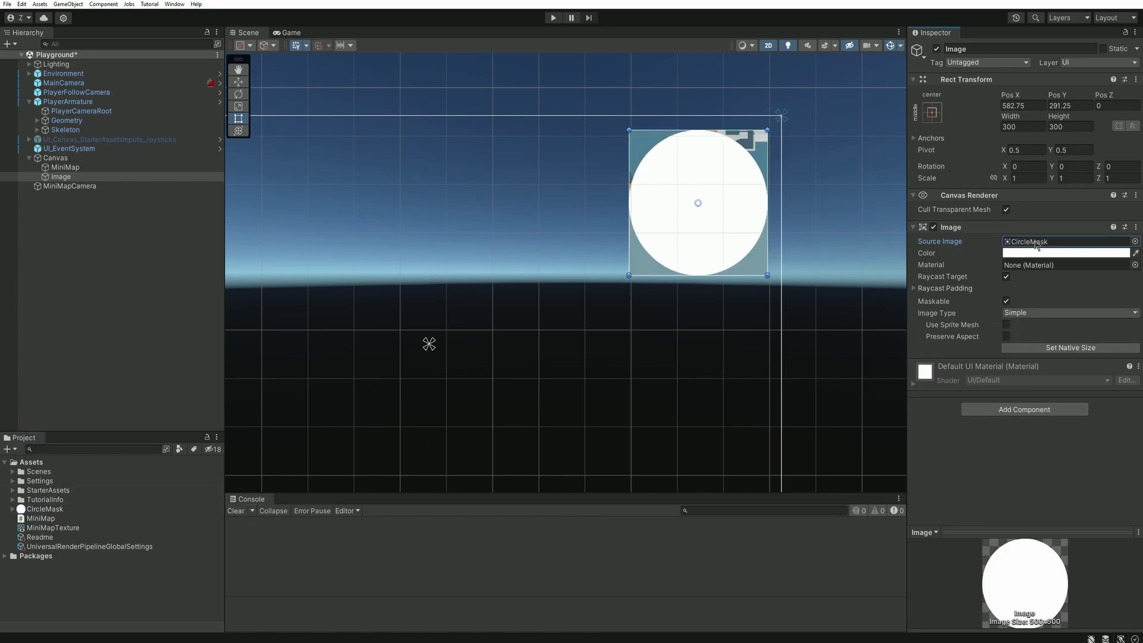
click(1002, 411)
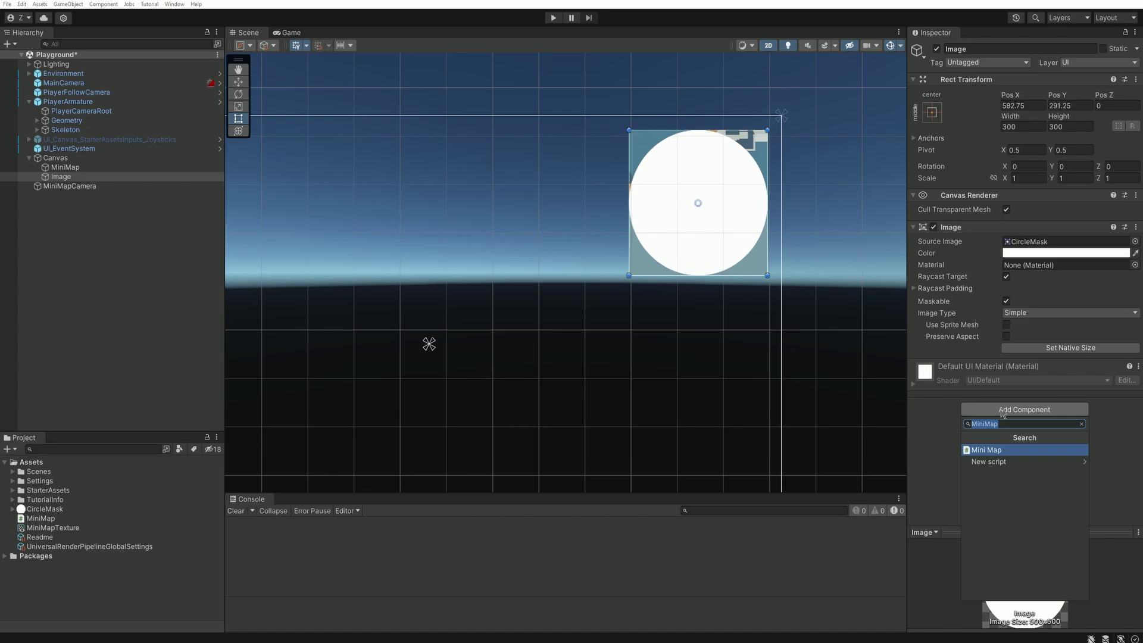
text(Mask)
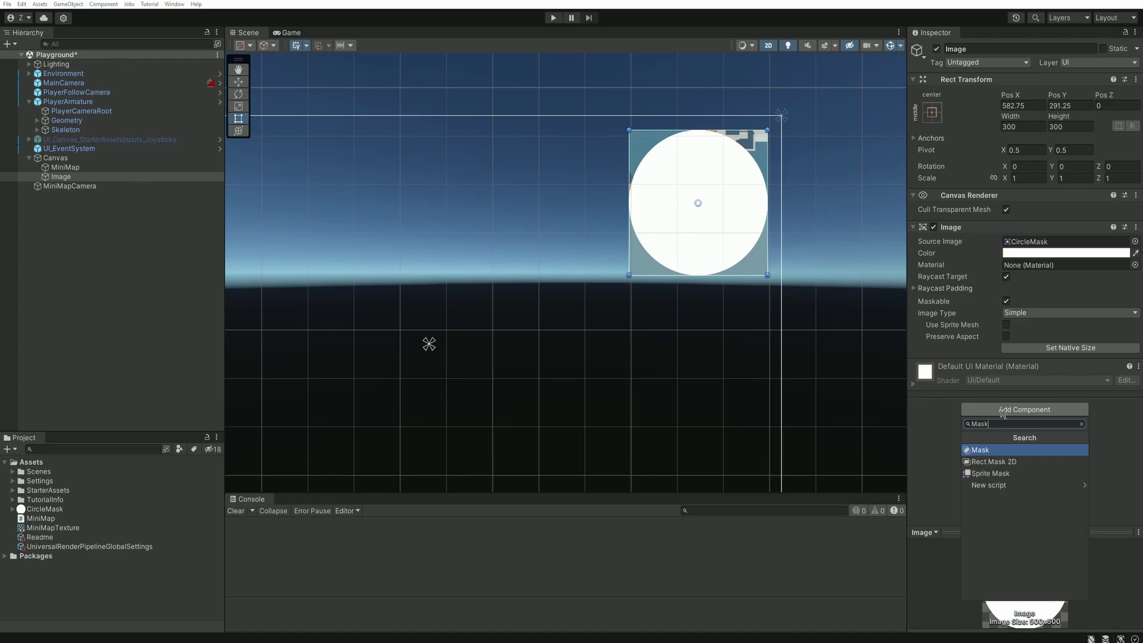
key(Return)
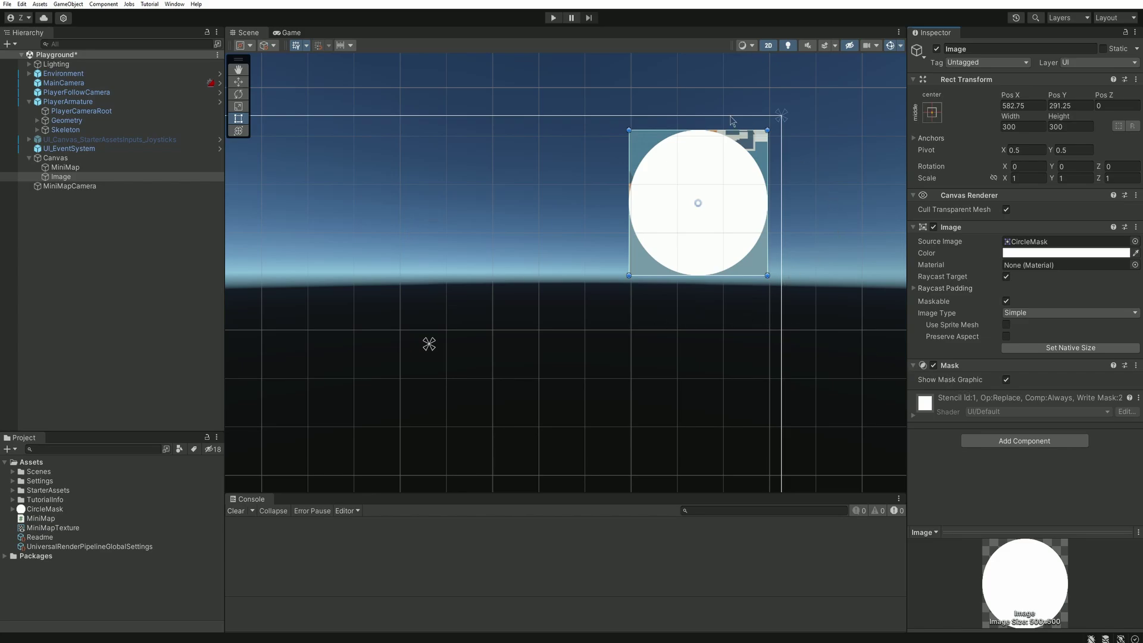
Rename the masked Image as MiniMapMask and make the MiniMap raw image its child
double_click(997, 50)
text(M)
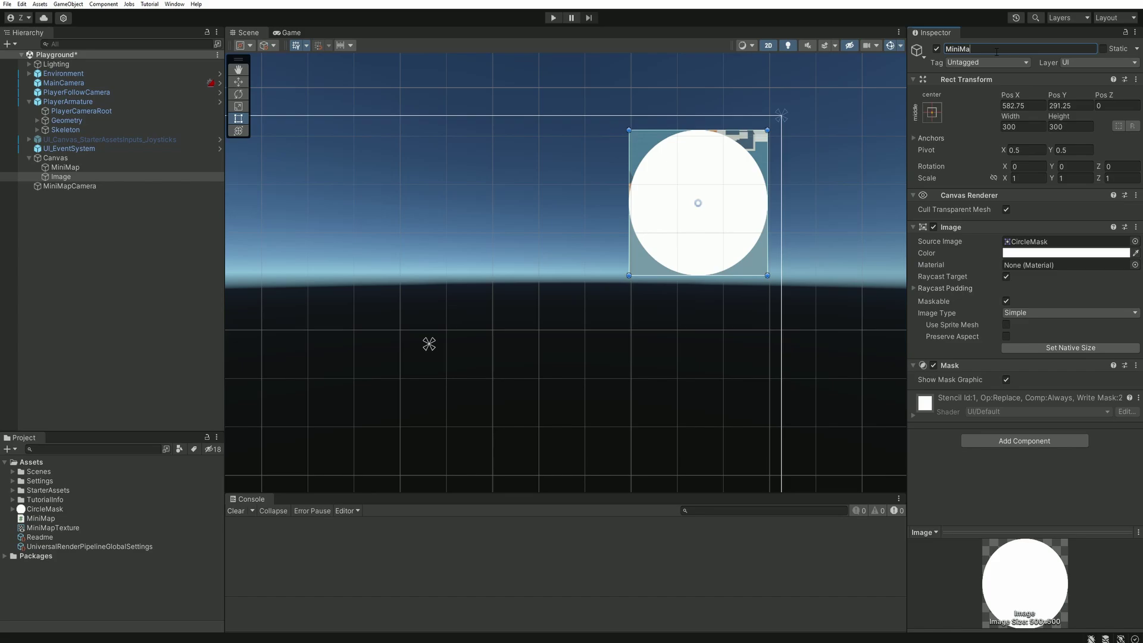
text(iniMapMask)
key(Return)
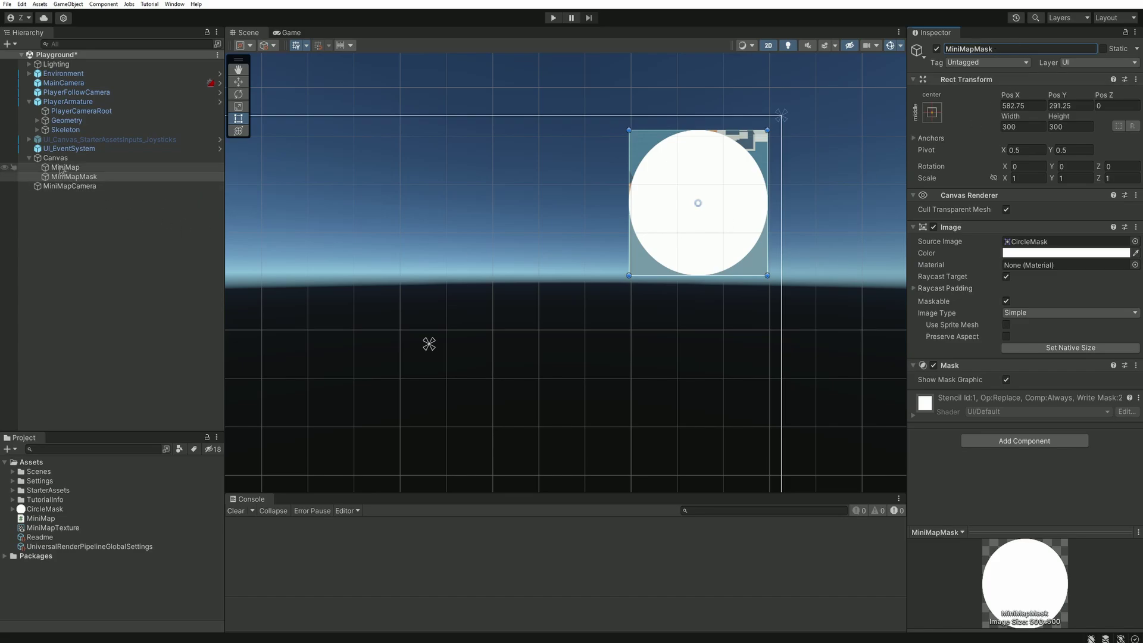
drag(62, 169, 89, 179)
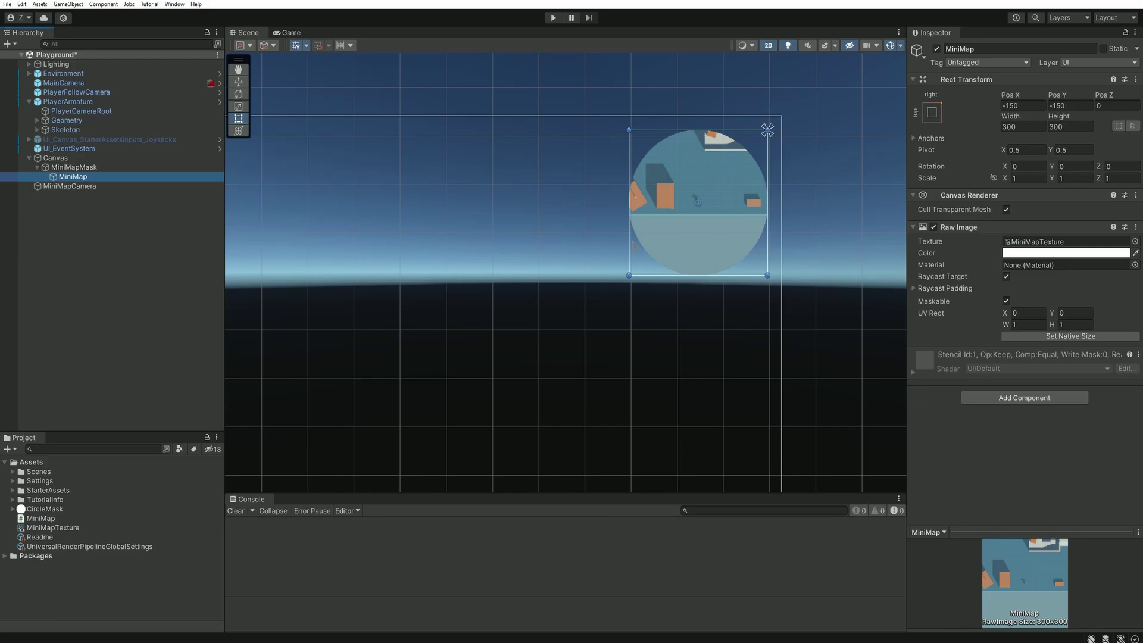
scroll(775, 141, up, 5)
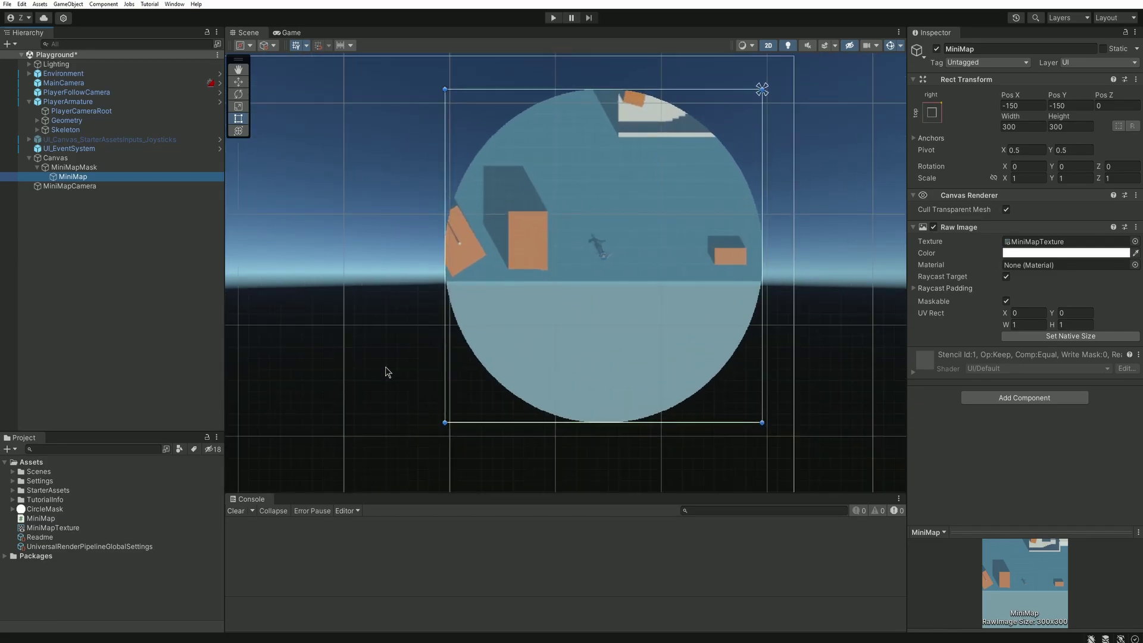
click(290, 33)
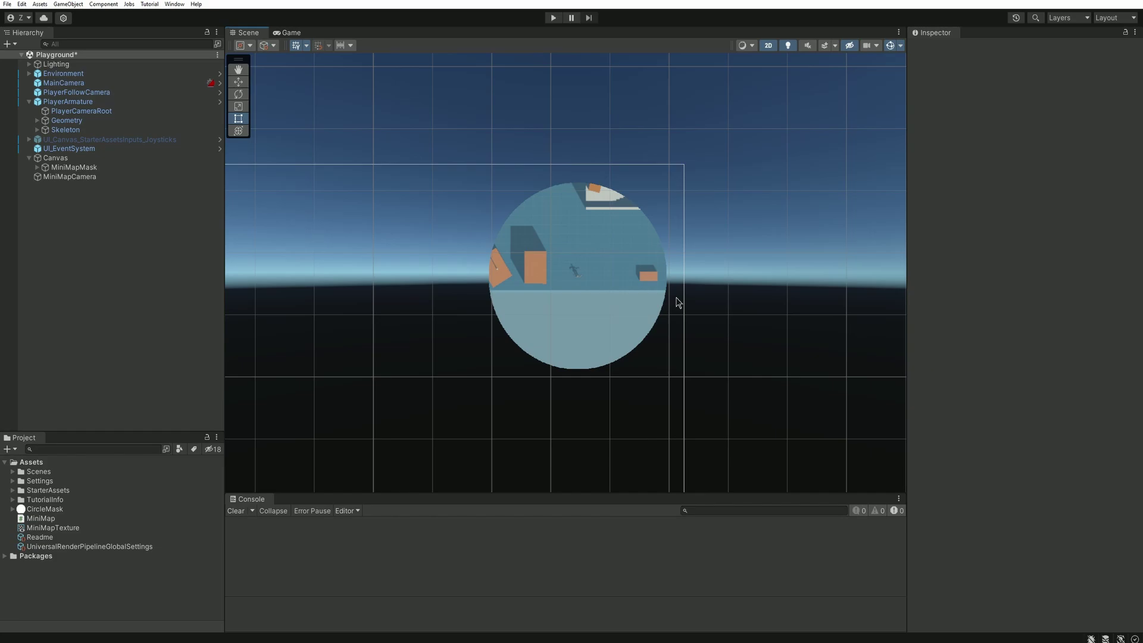
Add a second UI Image to the Canvas, move it near the minimap, and use CircleMask as its source image
scroll(679, 303, down, 2)
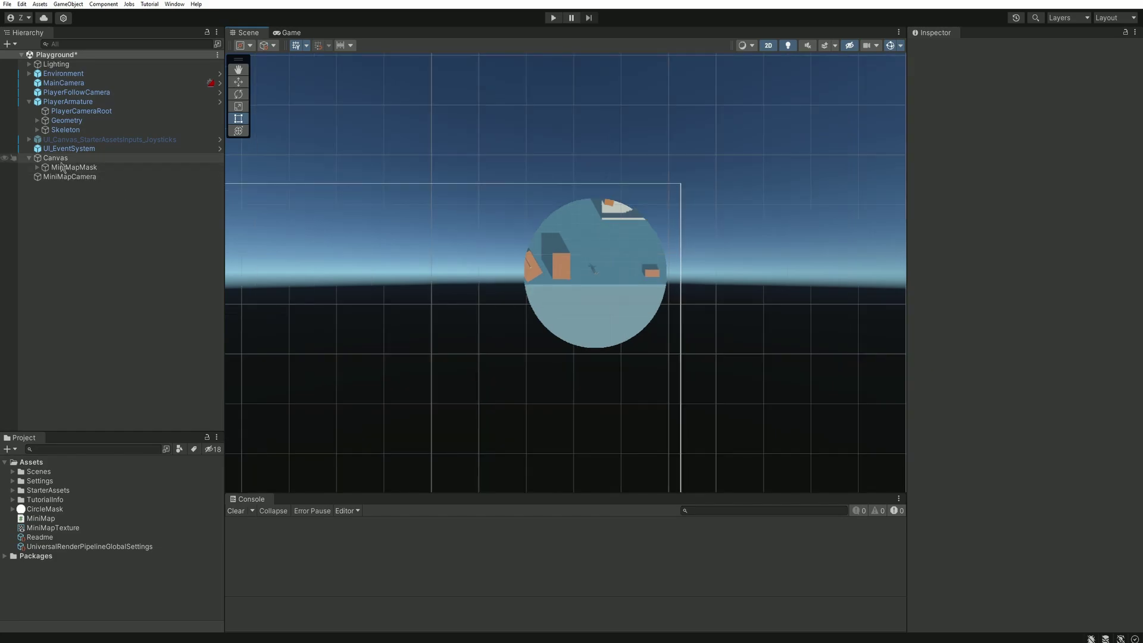
right_click(56, 160)
mouse_move(89, 352)
click(191, 353)
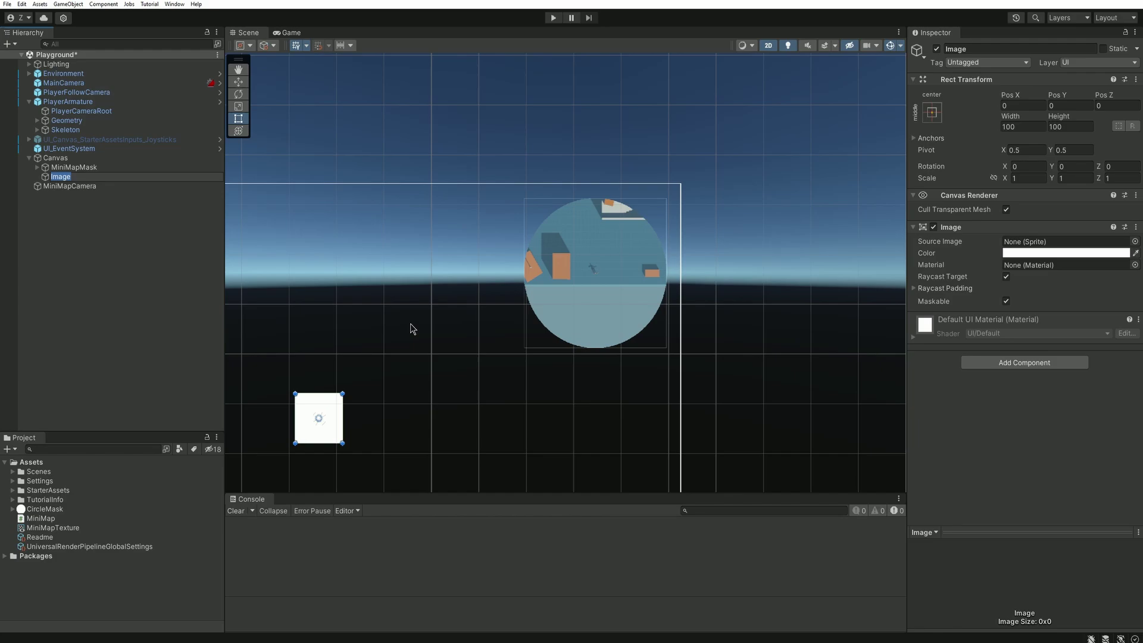
drag(372, 396, 504, 334)
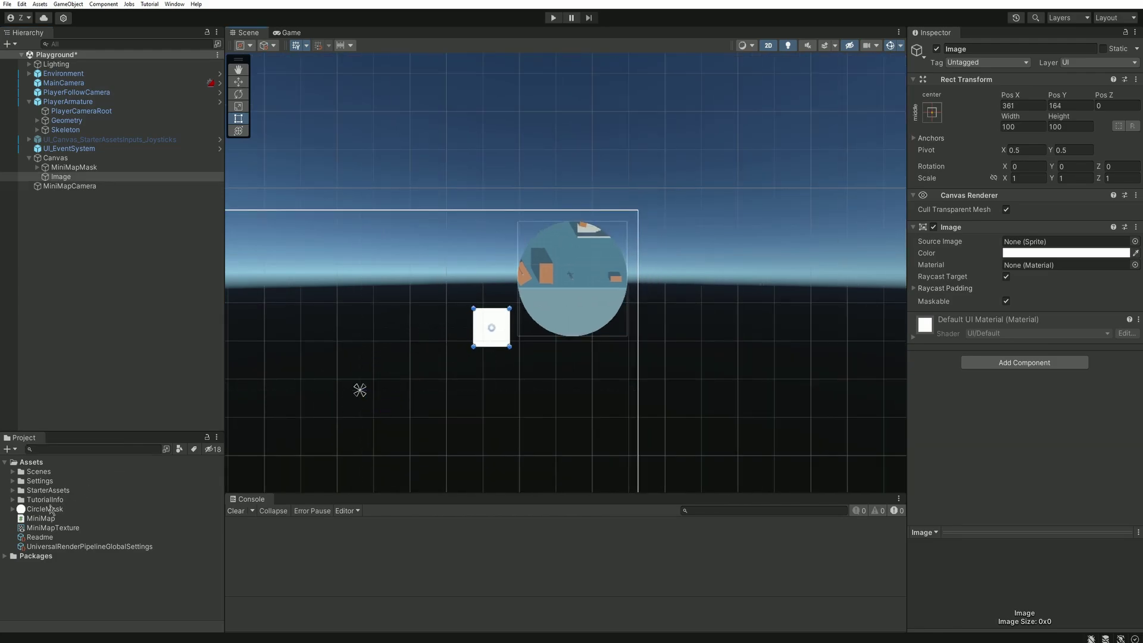
drag(45, 509, 1012, 243)
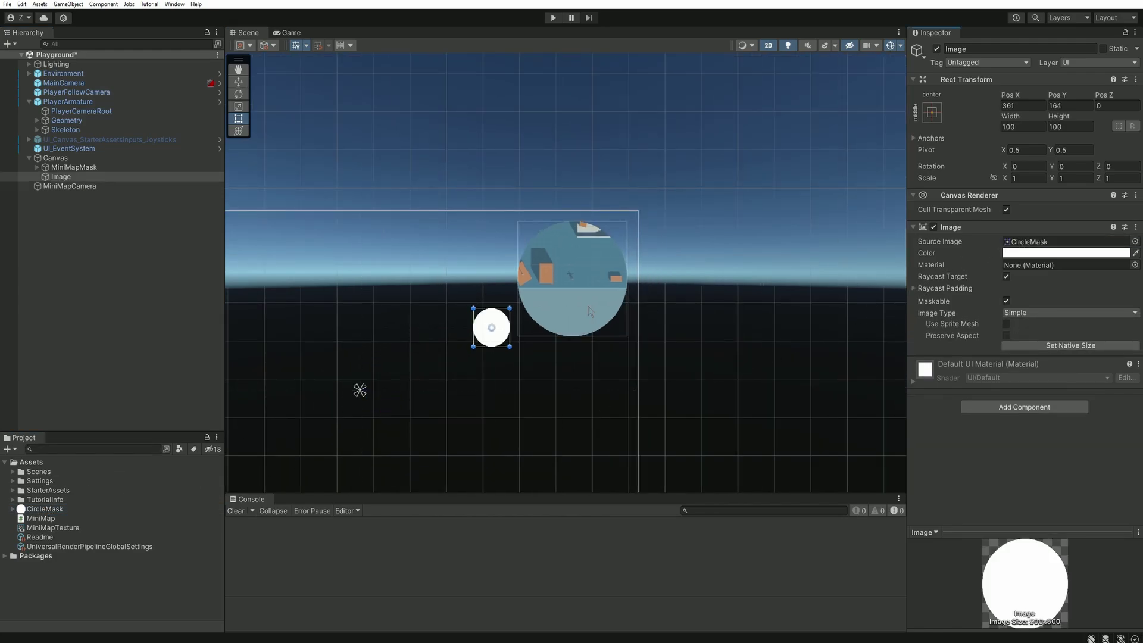
Set the second circle image's width and height to 310
click(1025, 127)
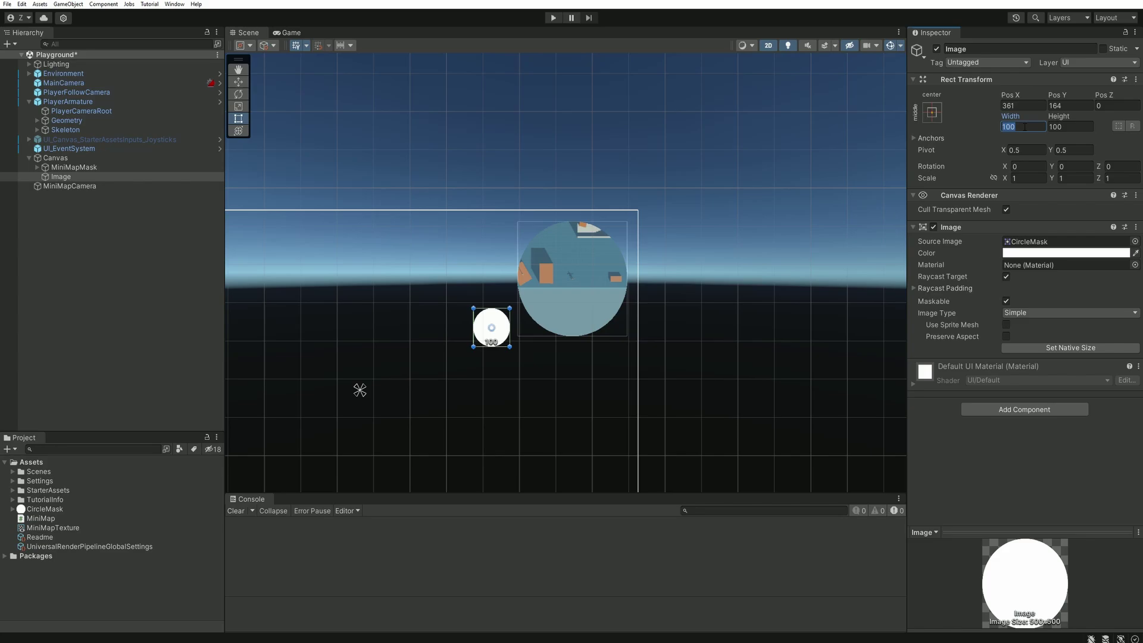
text(310)
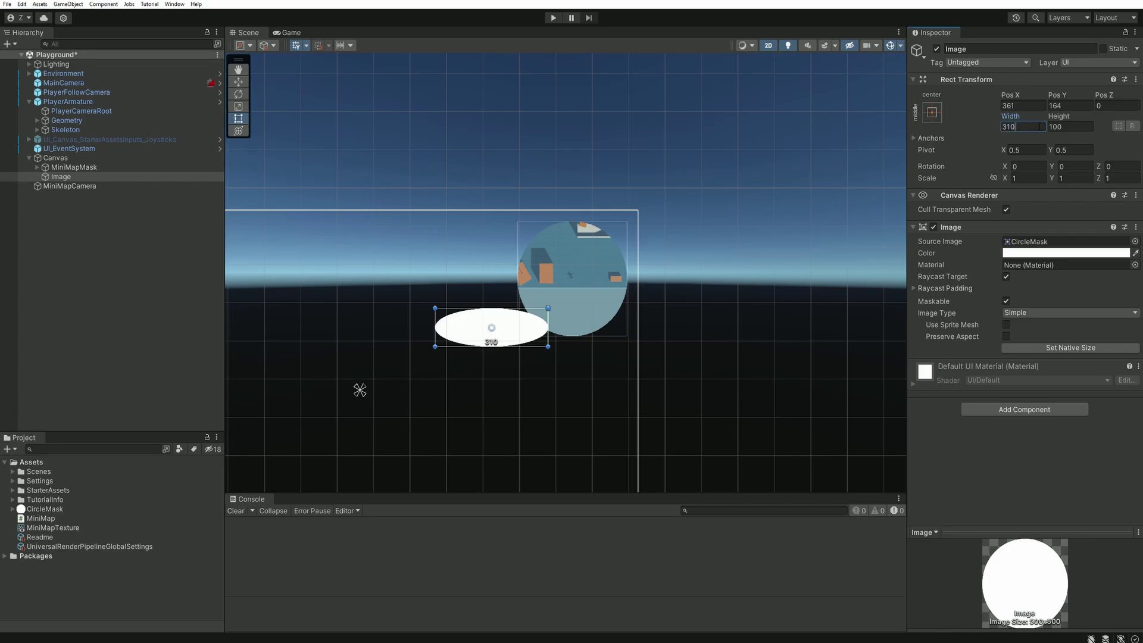
key(Tab)
text(310)
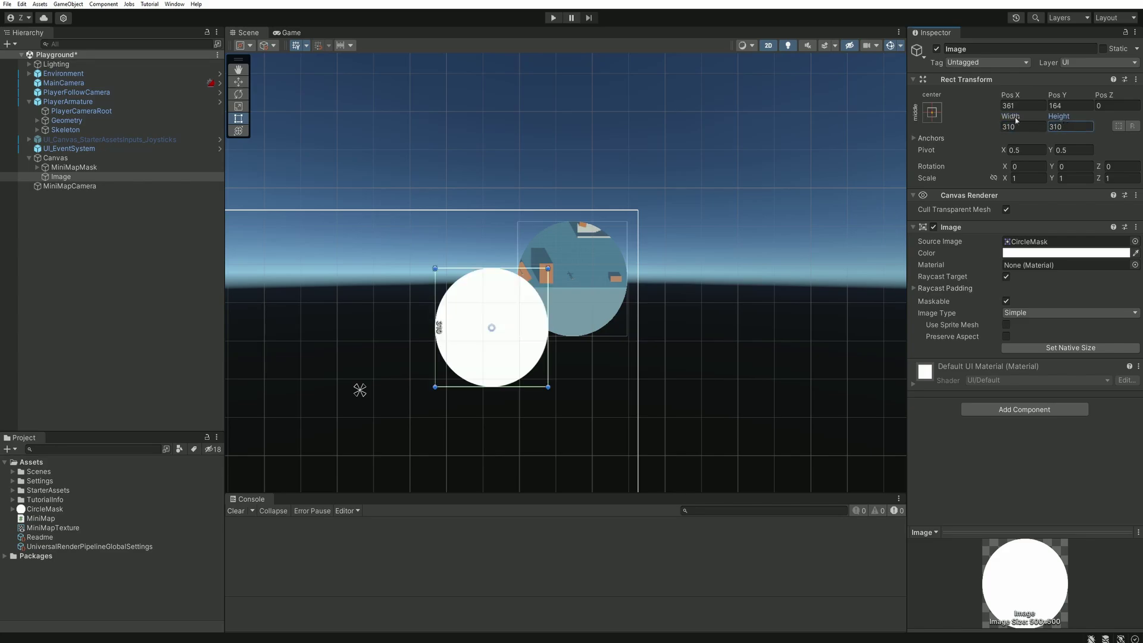
Order the circle image before MiniMapMask under the Canvas and centre it behind the minimap at X 582.75, Y 291.25 as a border
scroll(554, 243, up, 2)
drag(510, 325, 554, 300)
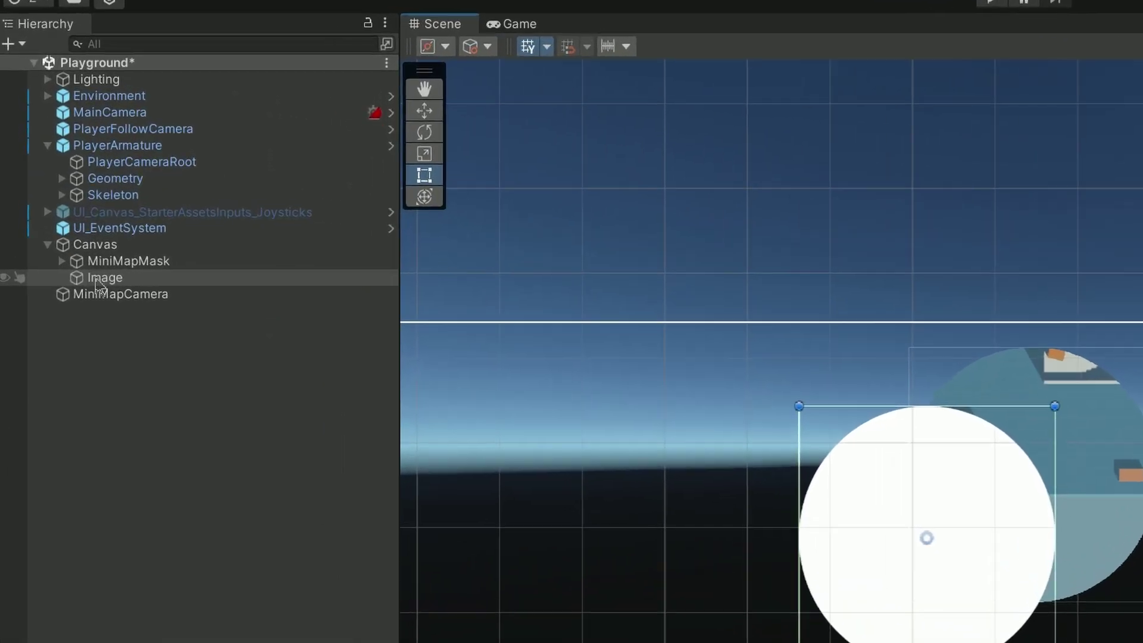
drag(61, 177, 61, 171)
drag(108, 271, 108, 268)
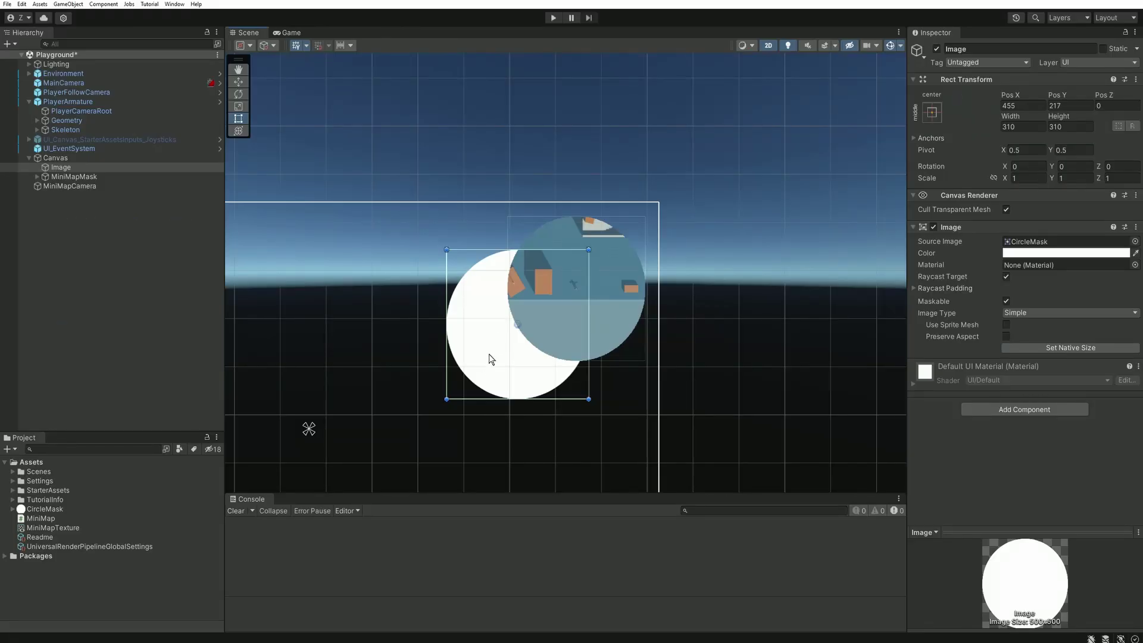
drag(930, 603, 1059, 542)
drag(560, 311, 556, 313)
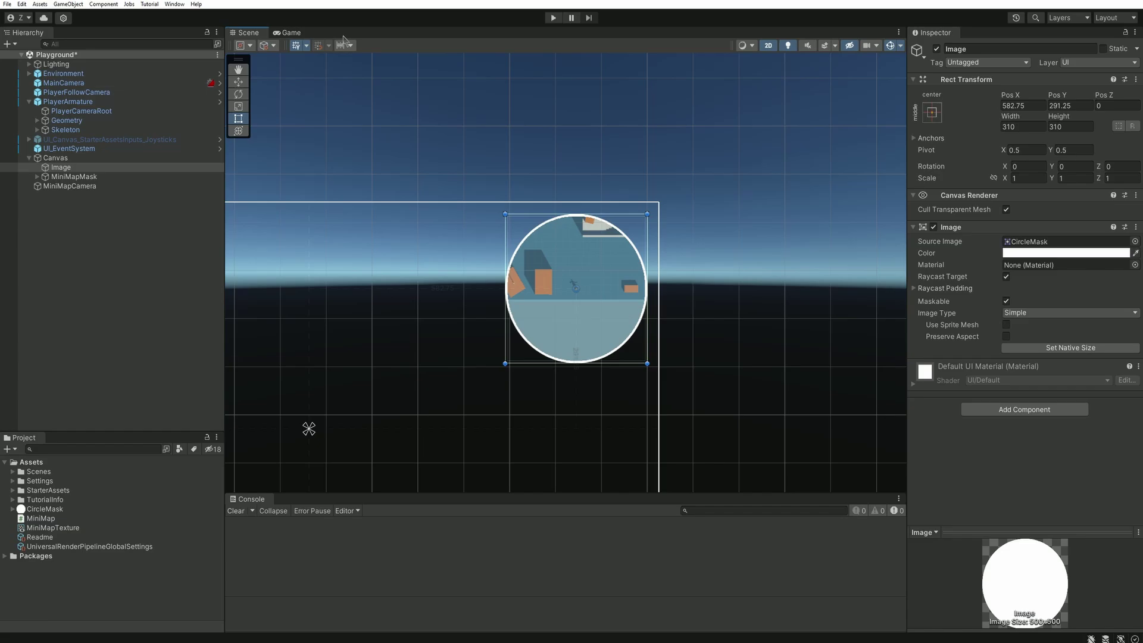
Play-test the scene in the Game view, running and jumping the character around the level to check the round, bordered minimap
click(289, 33)
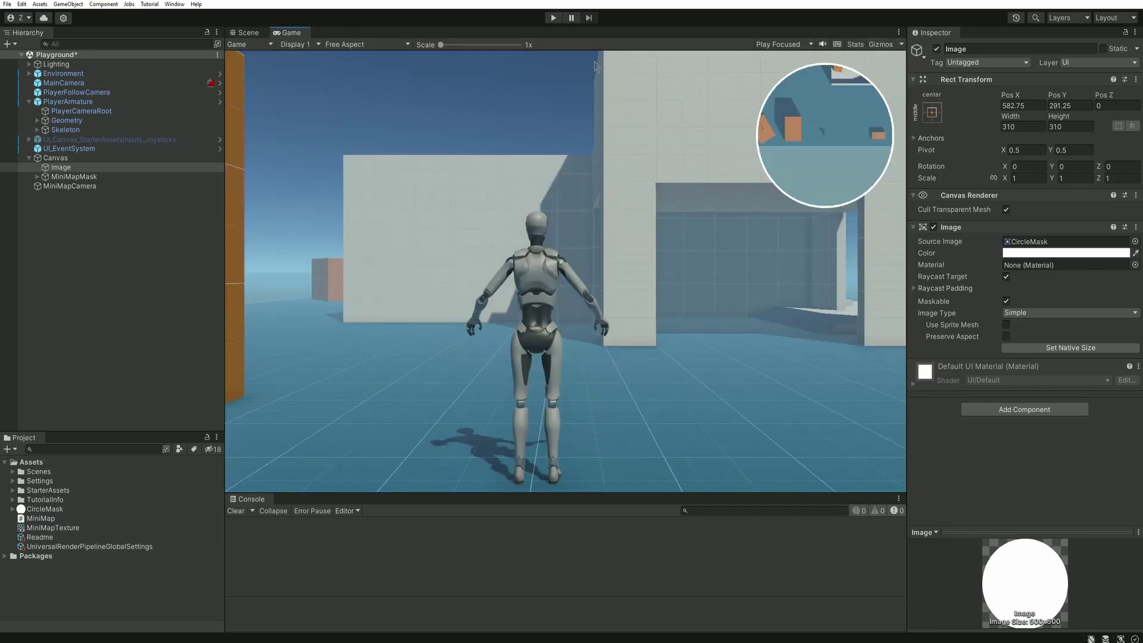
click(553, 18)
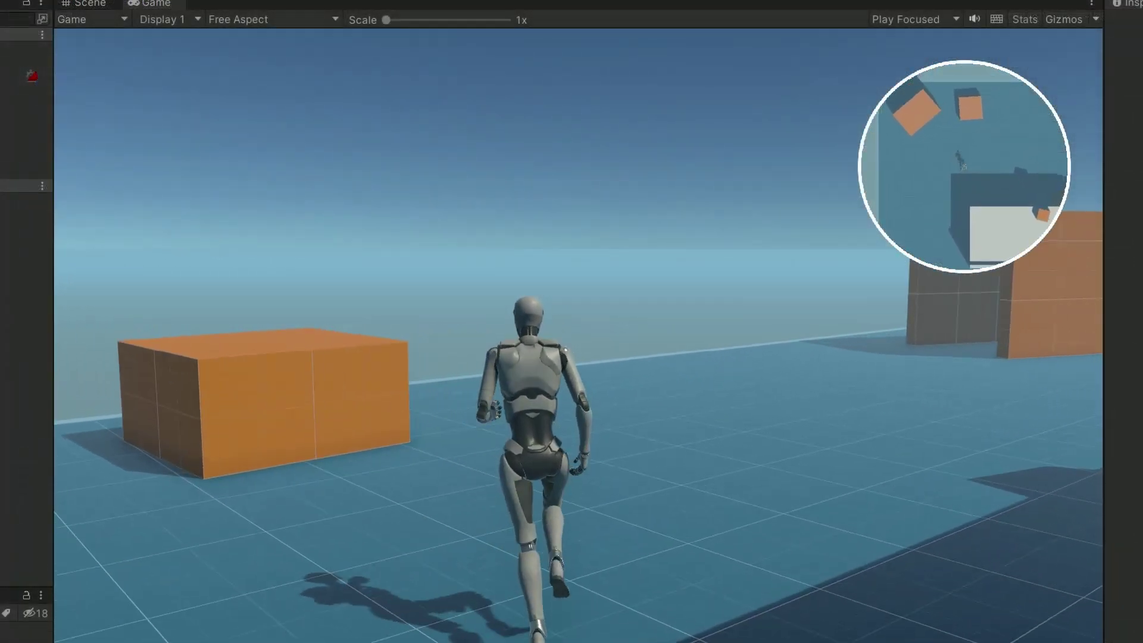
key(w)
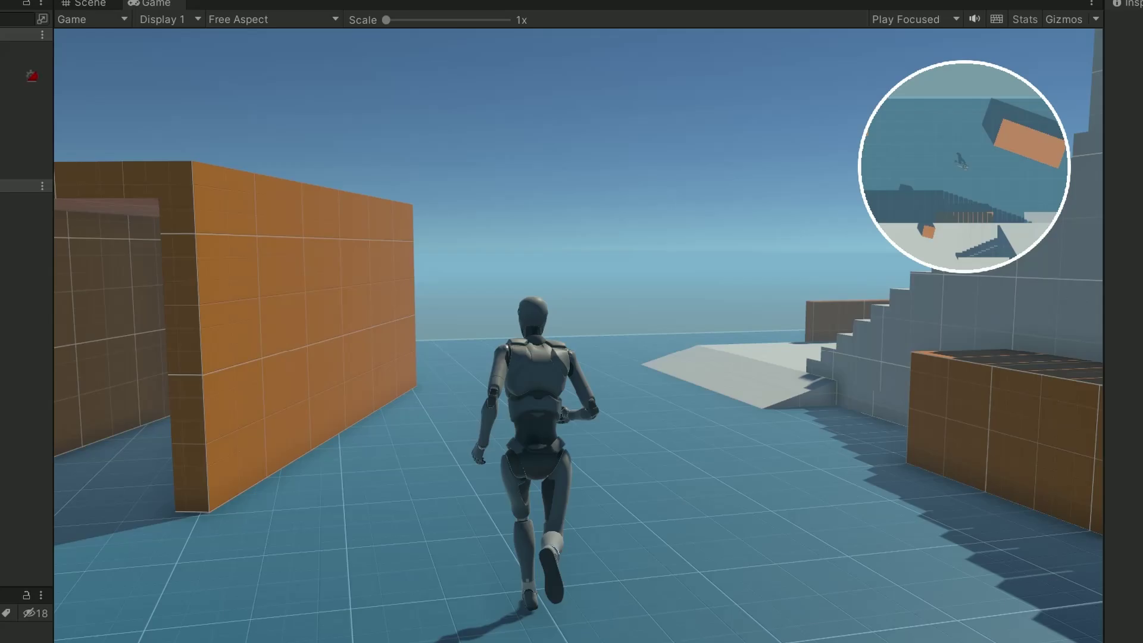
key(w)
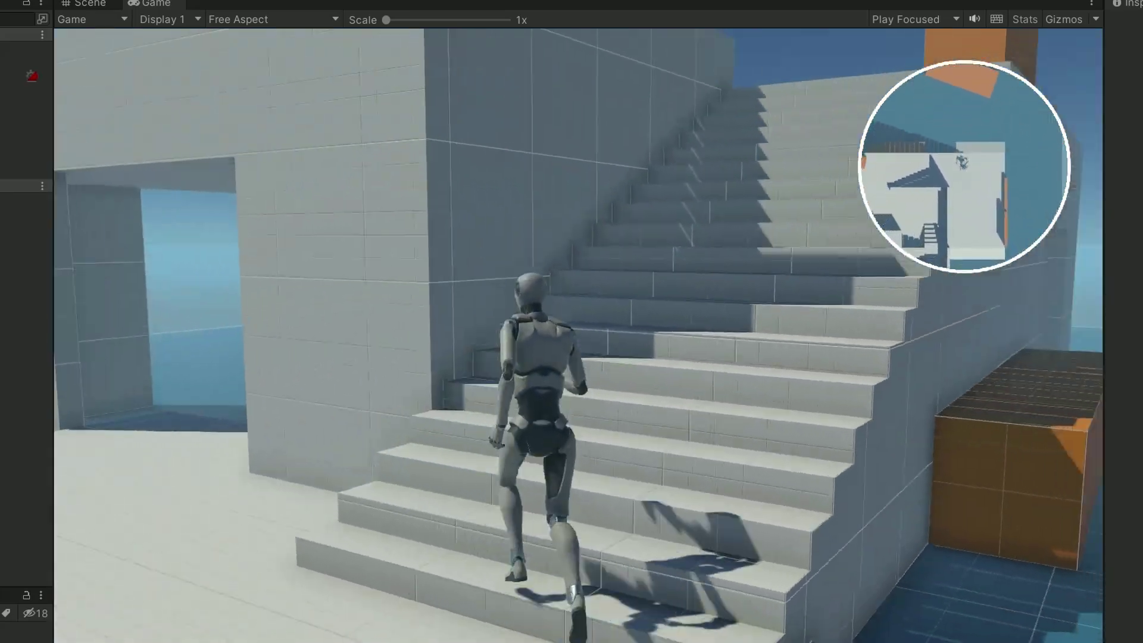
key(w)
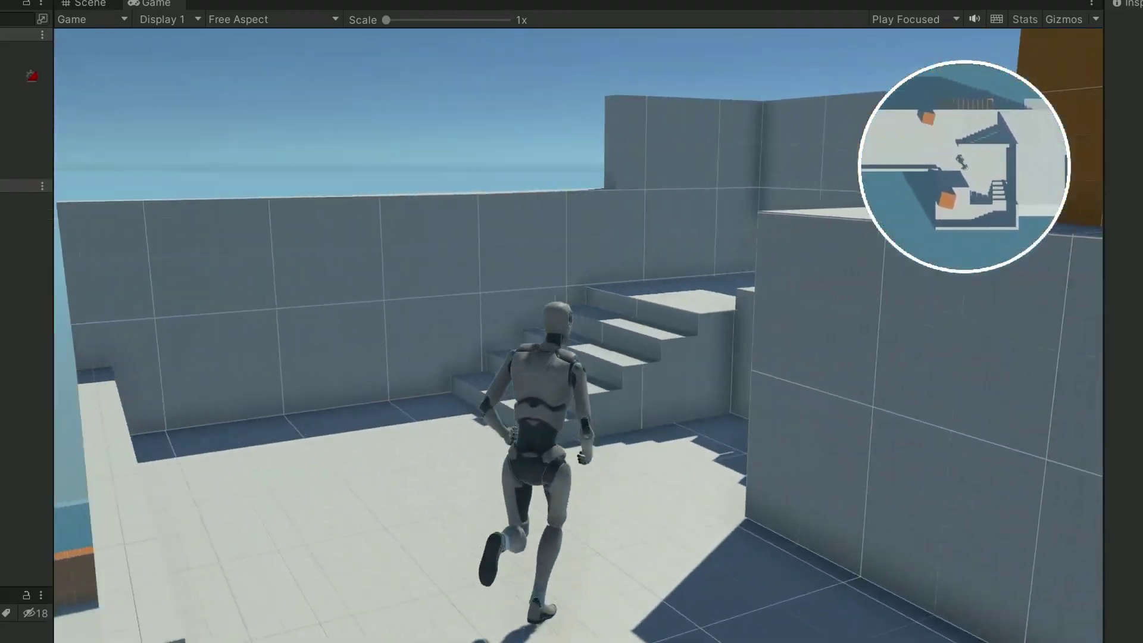
key(w)
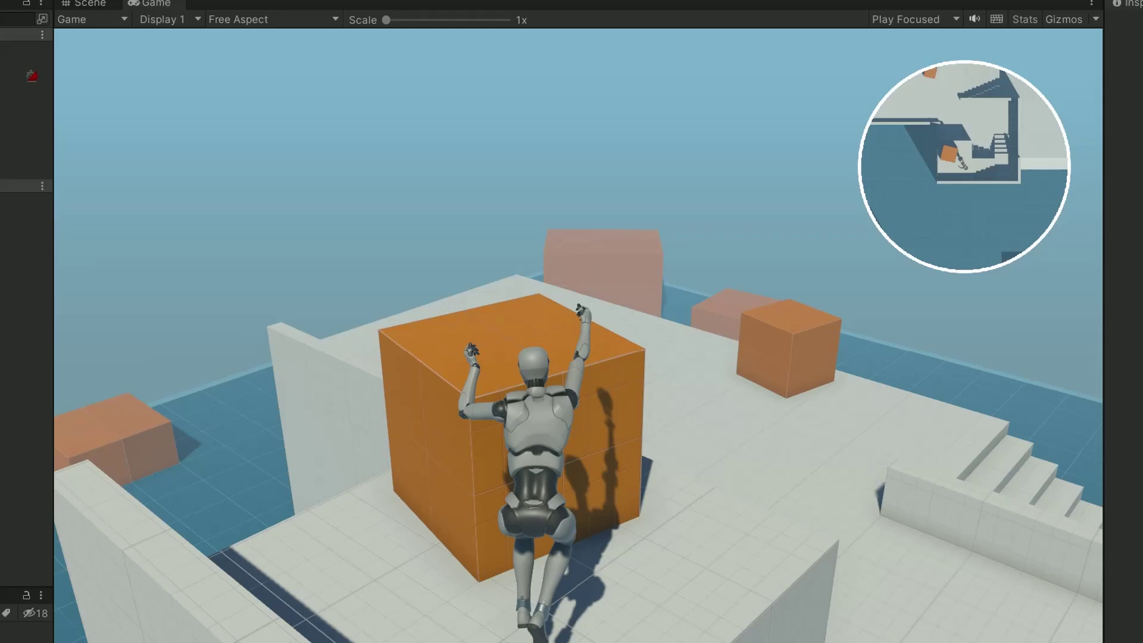
key(w)
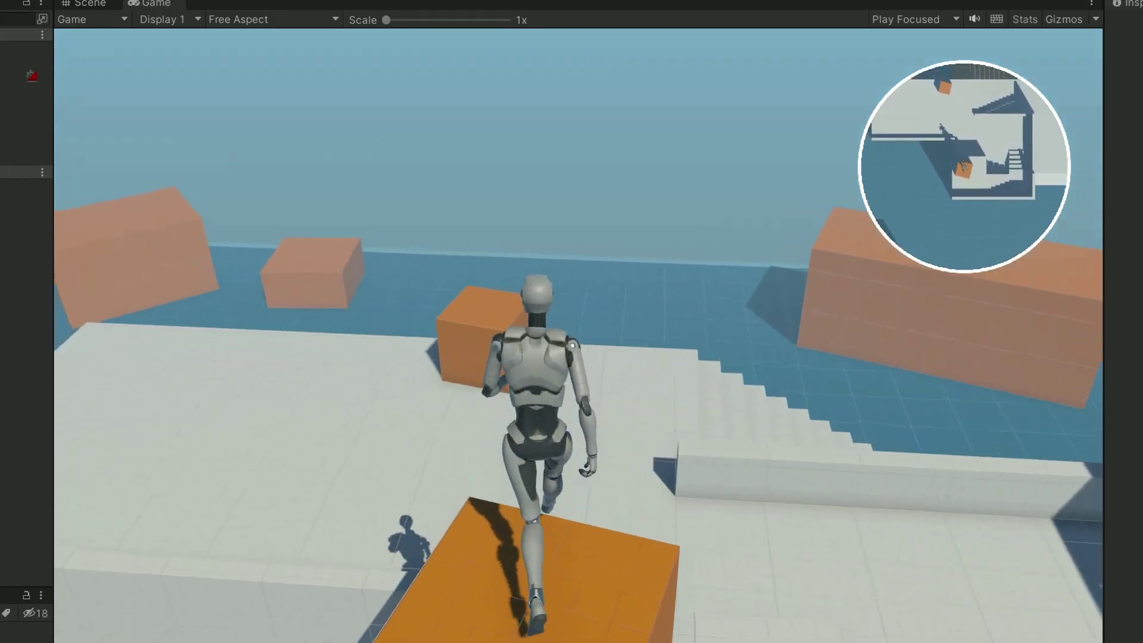
key(w)
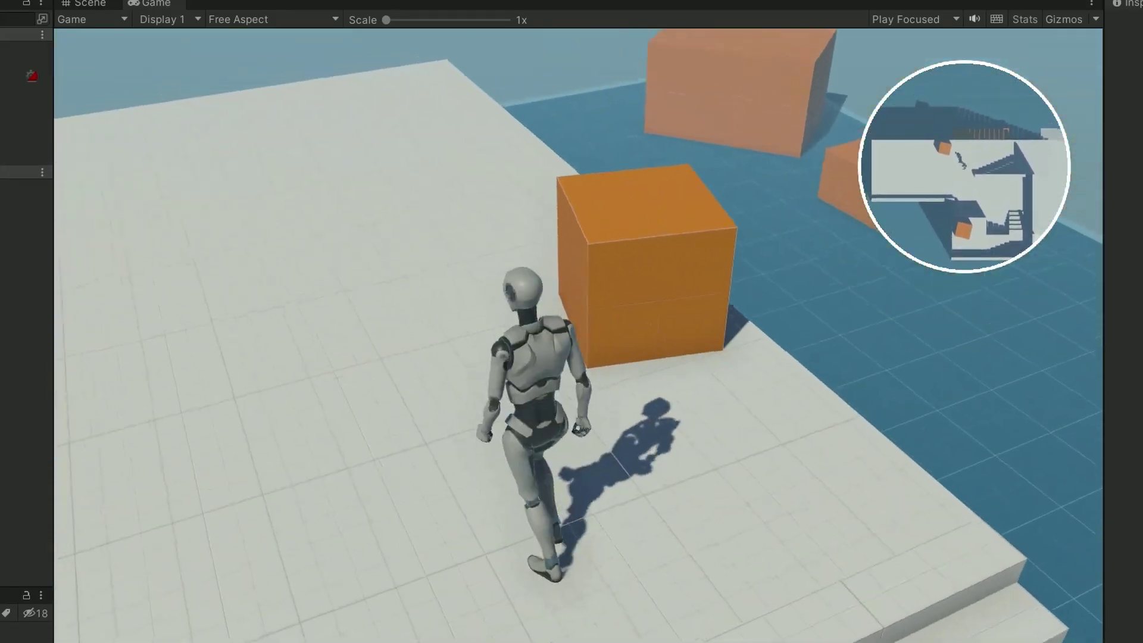
key(w)
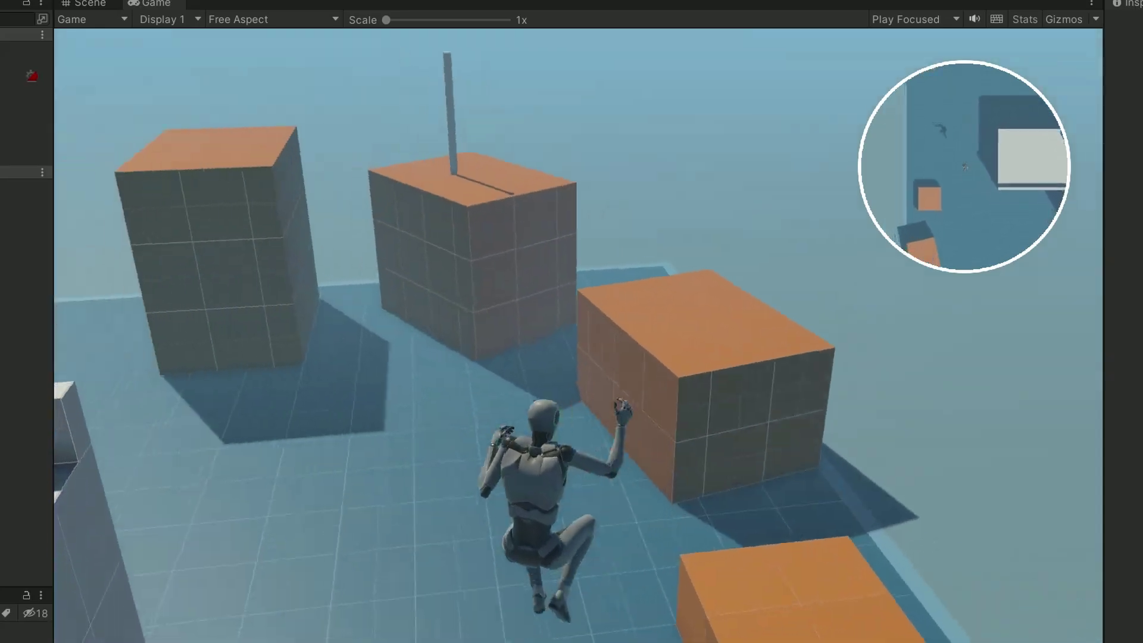
key(w)
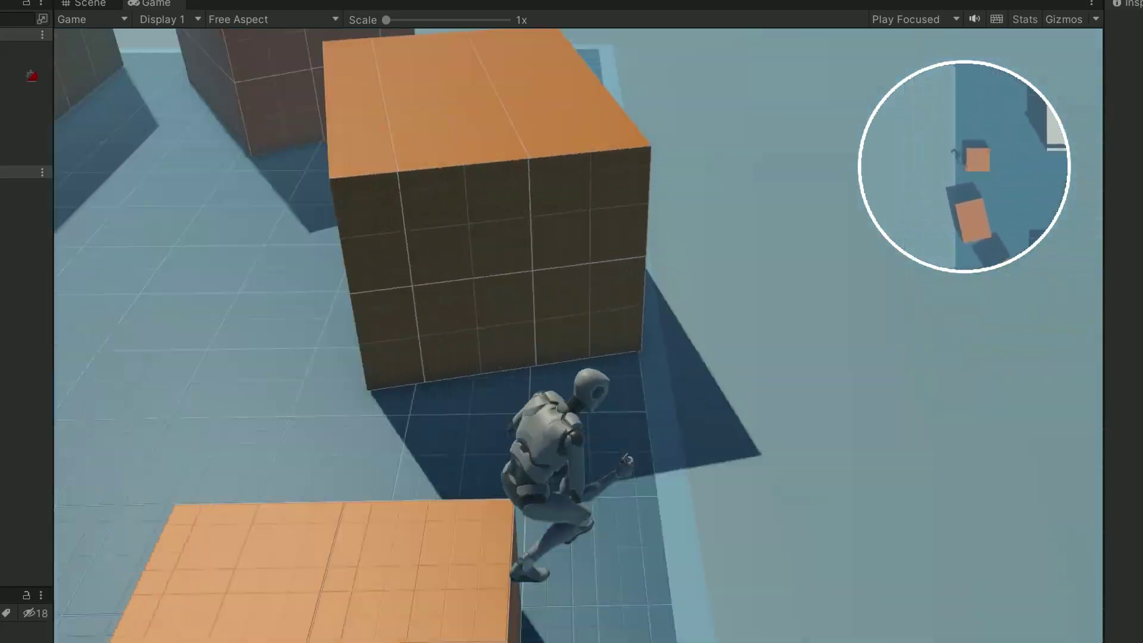
key(w)
key(space)
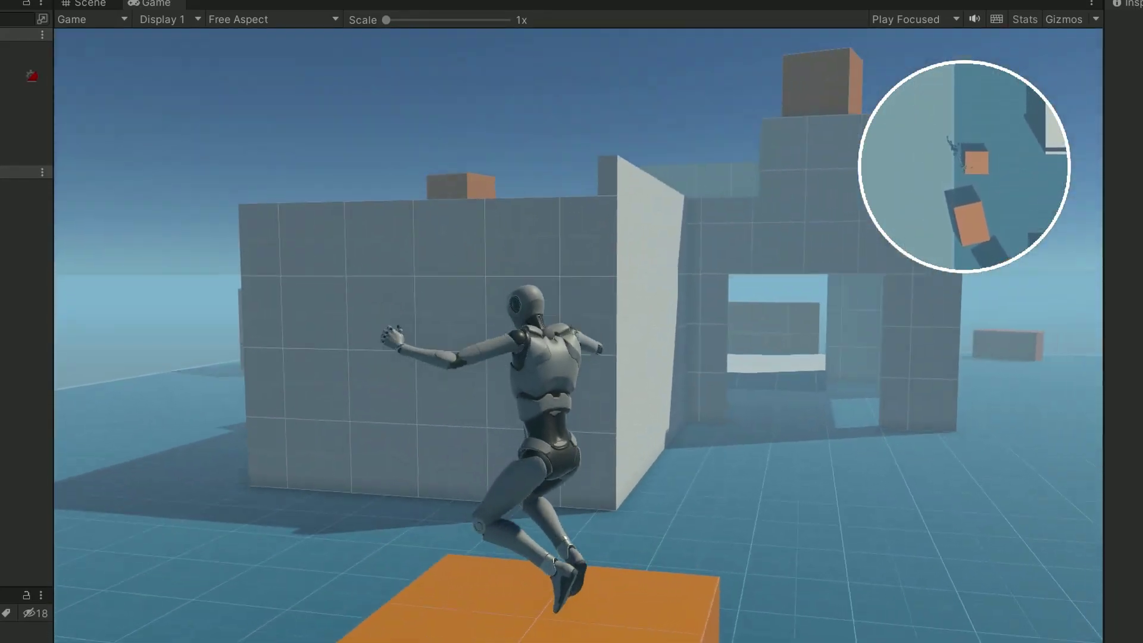
key(w)
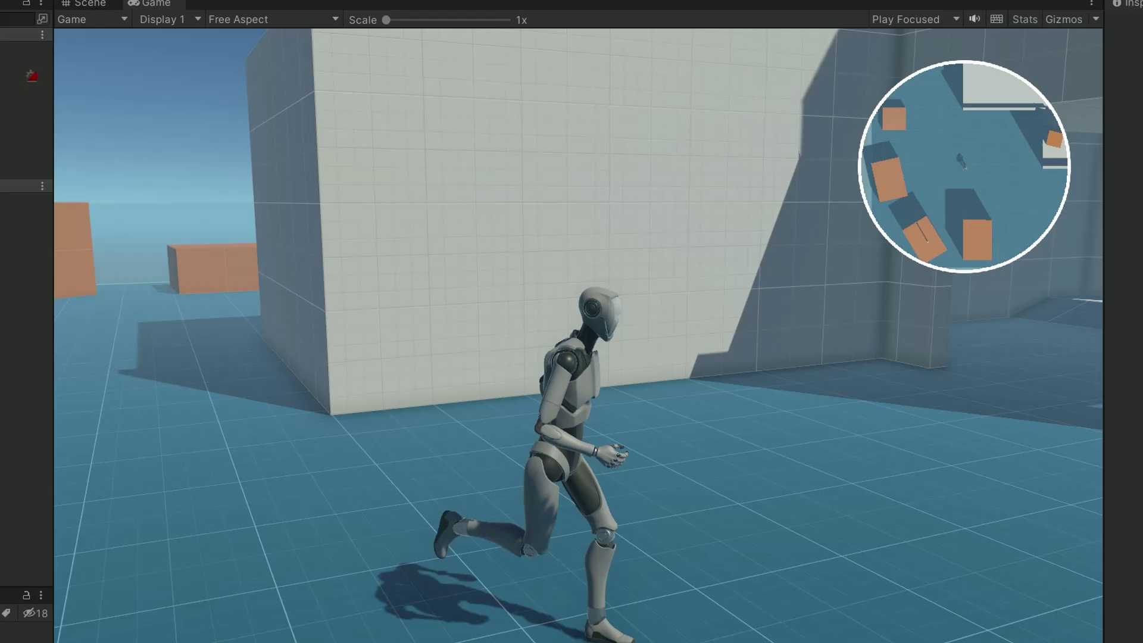
key(w)
key(s)
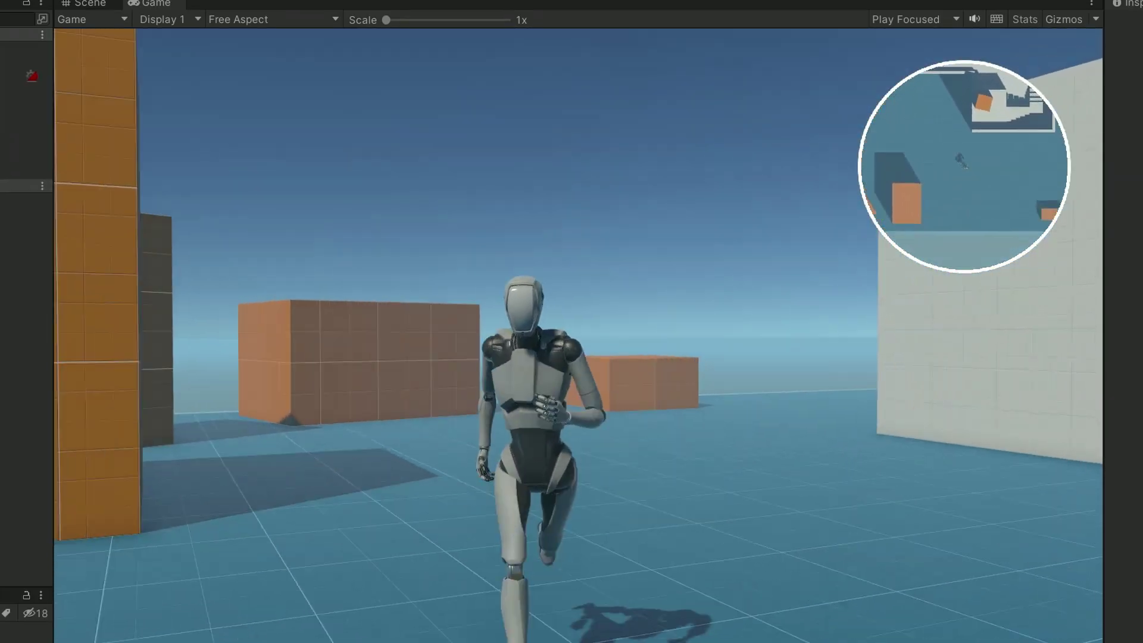
key(w)
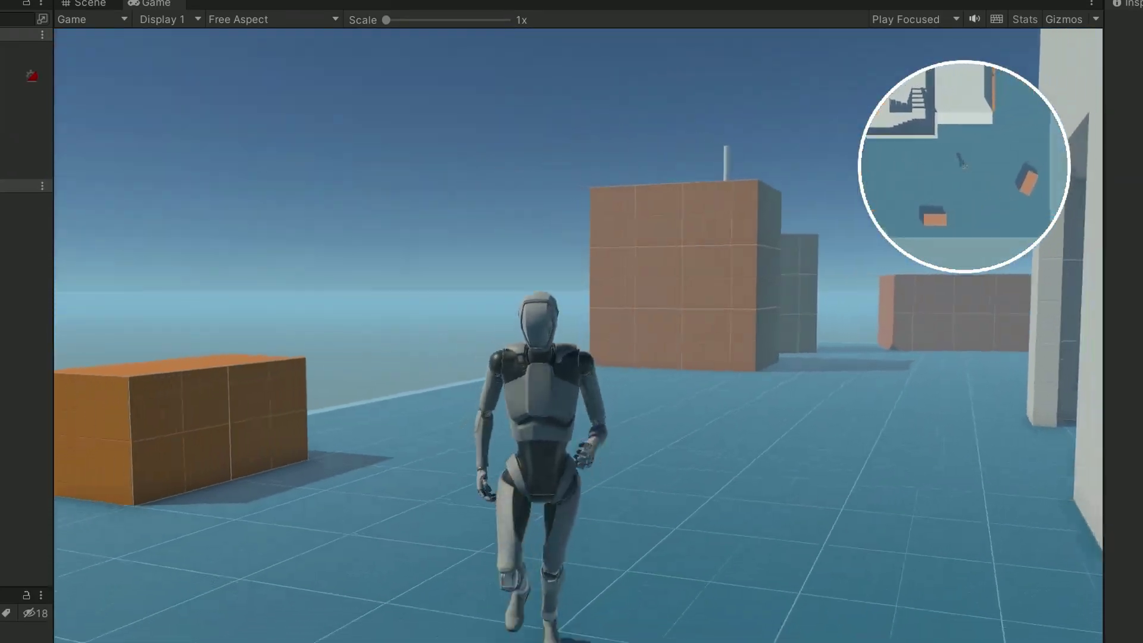
key(w)
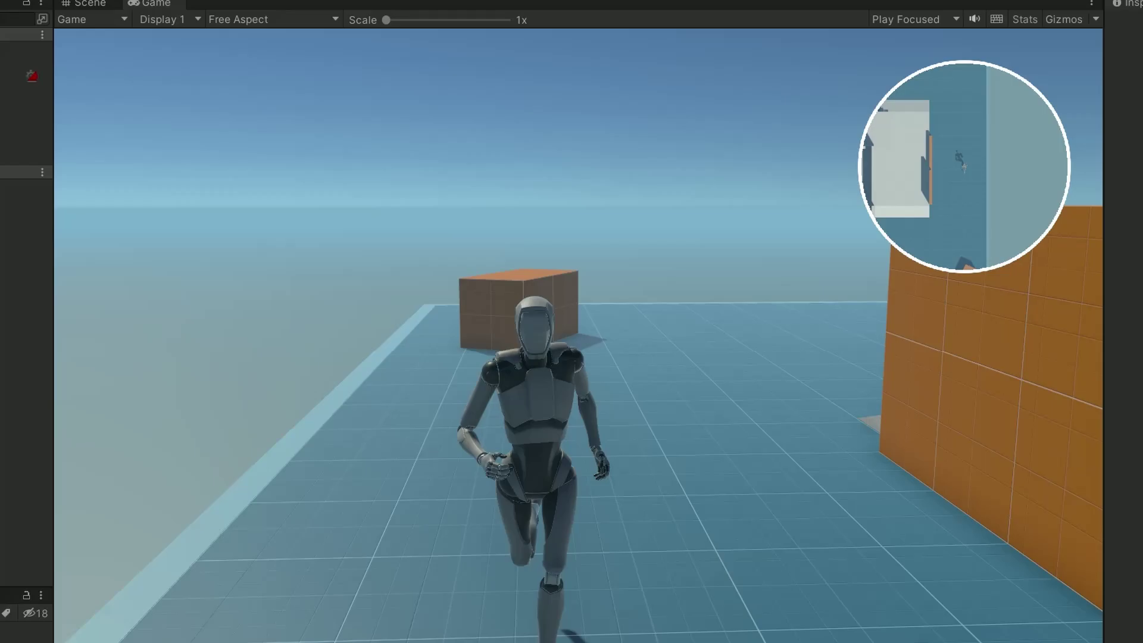
key(w)
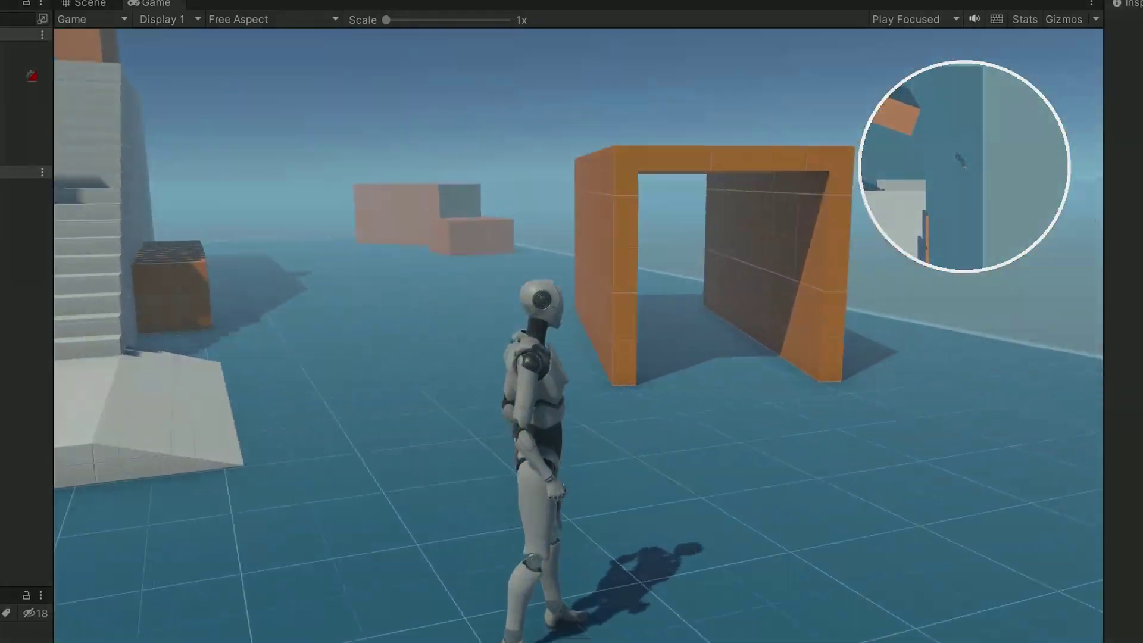